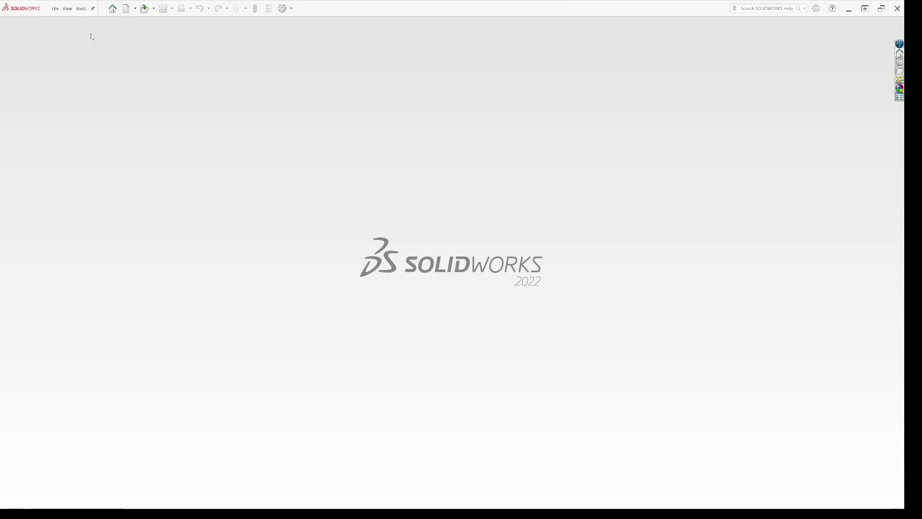
# - Create a new blank Part document, Part9
pyautogui.click(125, 8)
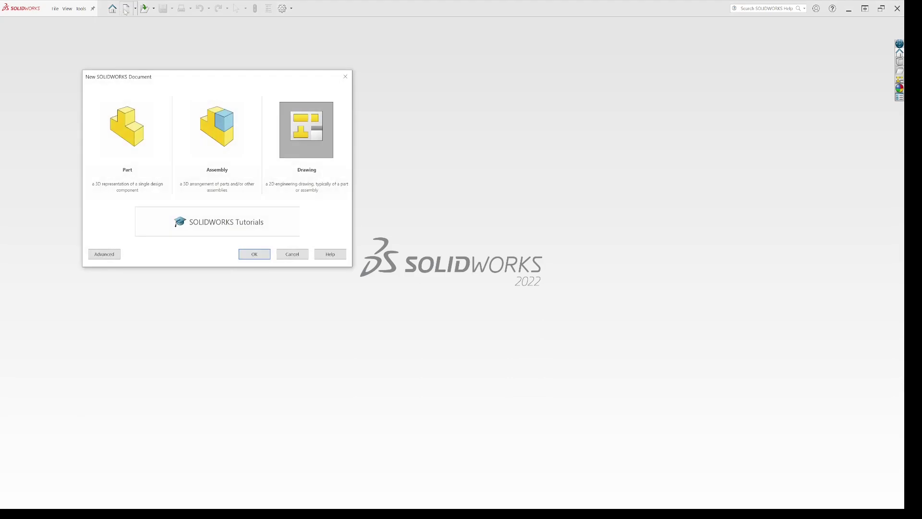
pyautogui.click(124, 138)
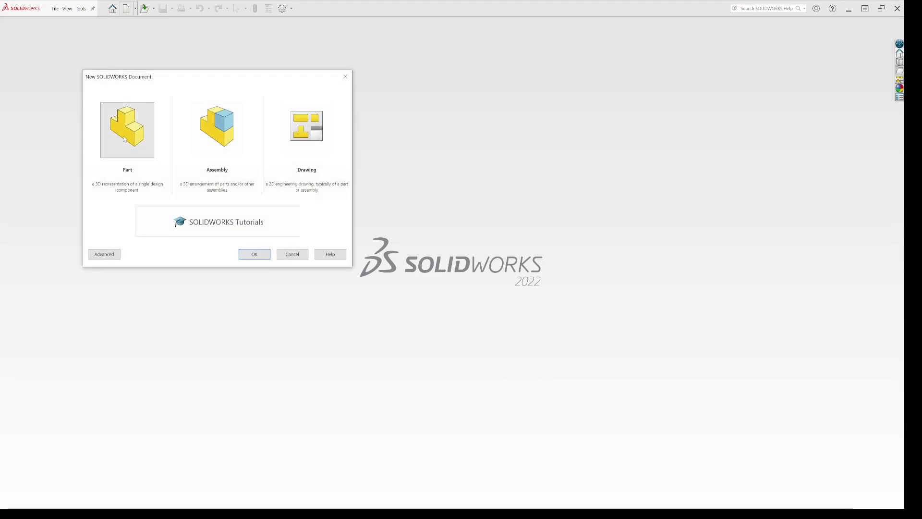
pyautogui.click(256, 255)
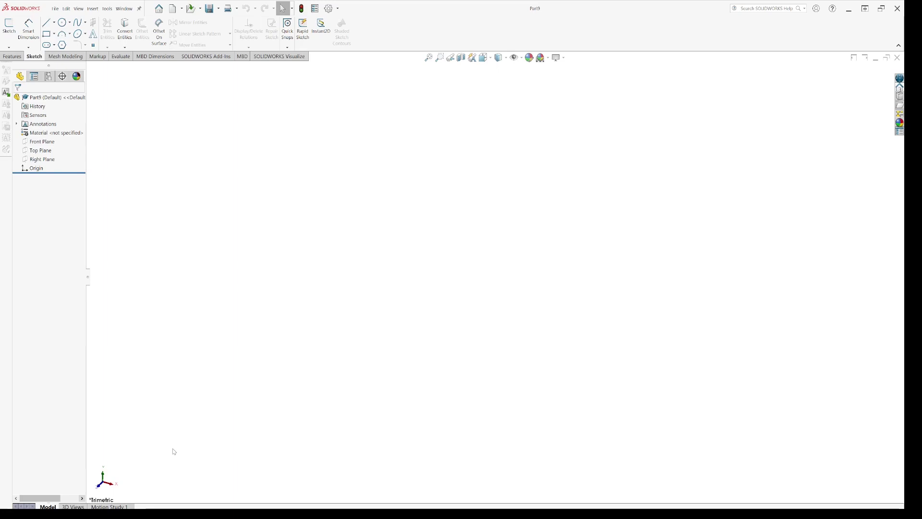
# - Draw a corner rectangle on the Top Plane starting at the origin
pyautogui.click(41, 151)
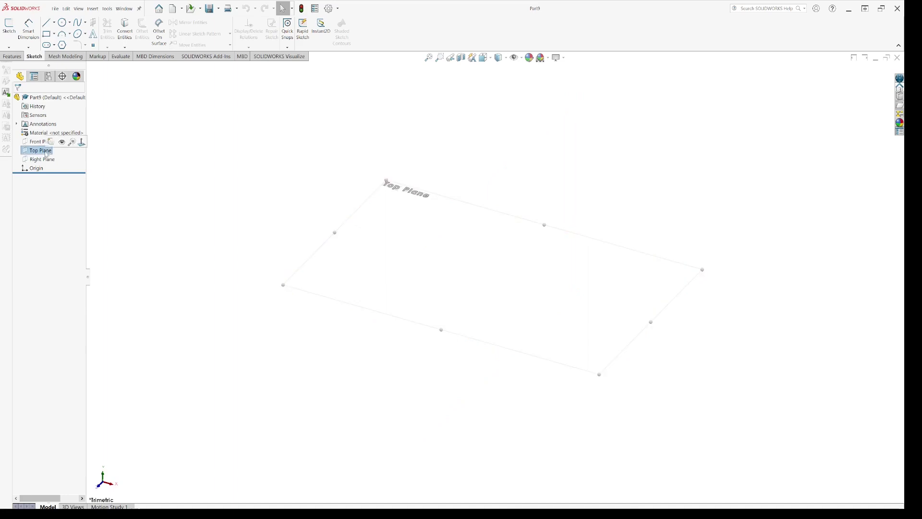
pyautogui.click(51, 141)
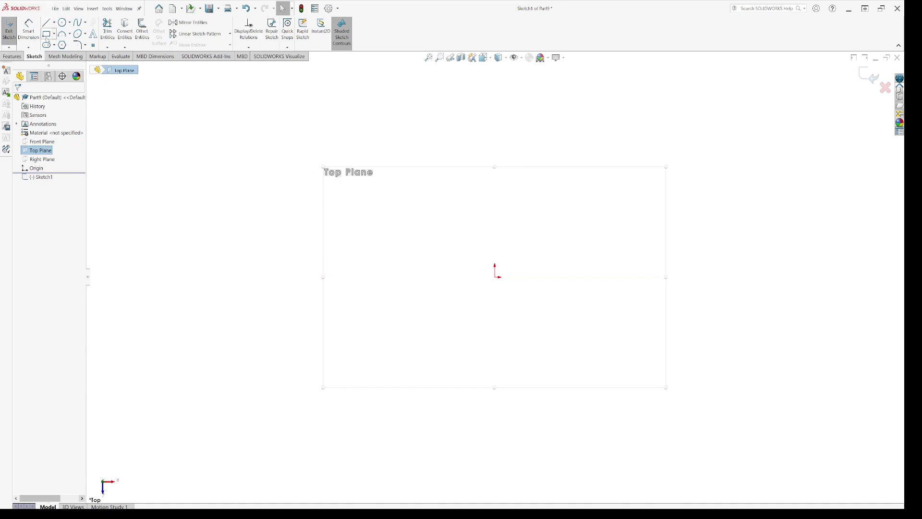
pyautogui.click(46, 34)
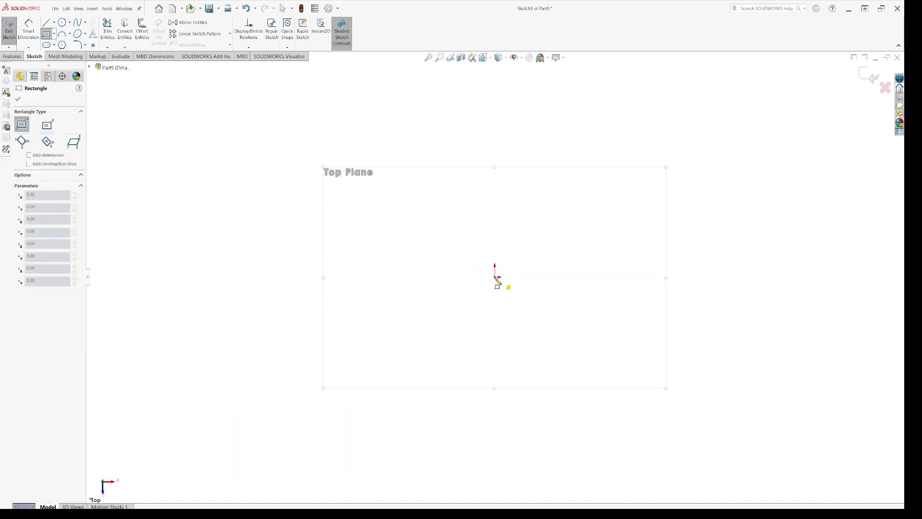
pyautogui.click(495, 277)
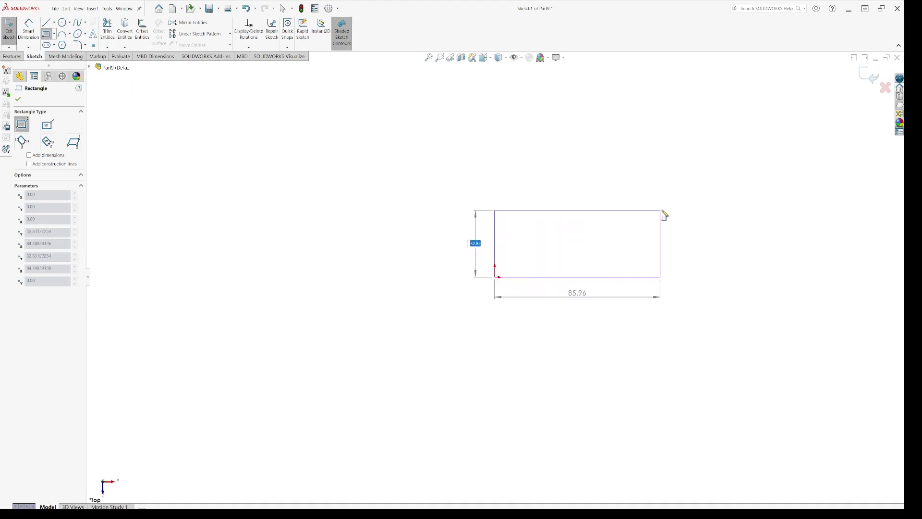
pyautogui.click(774, 206)
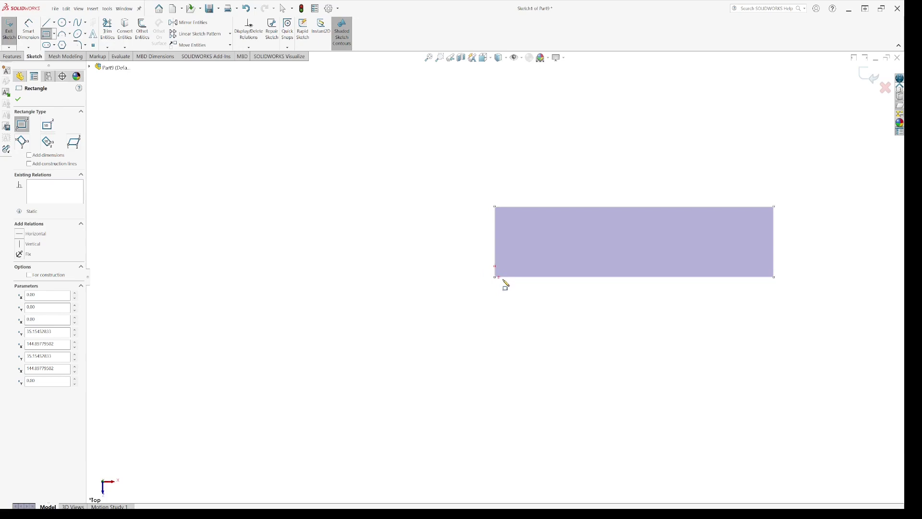
# - Activate Smart Dimension and briefly check the container product page in the browser
pyautogui.click(27, 29)
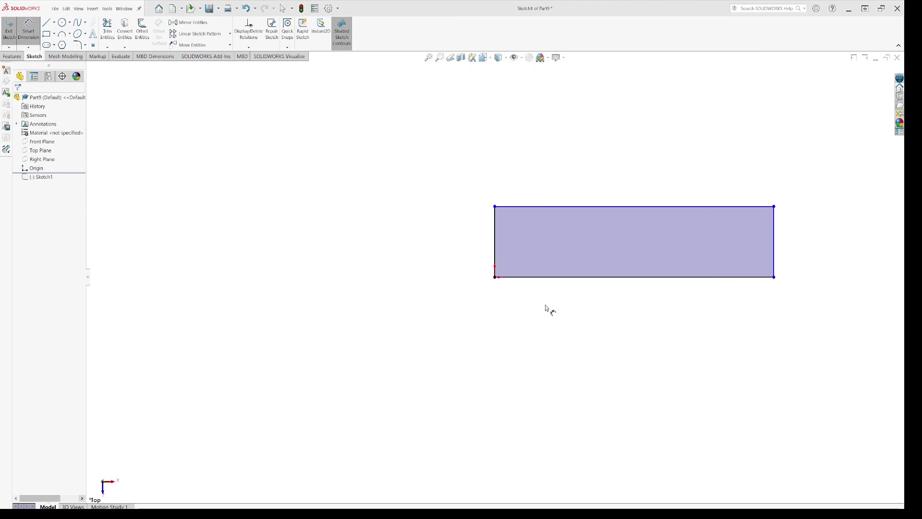
pyautogui.hotkey('alt', 'Tab')
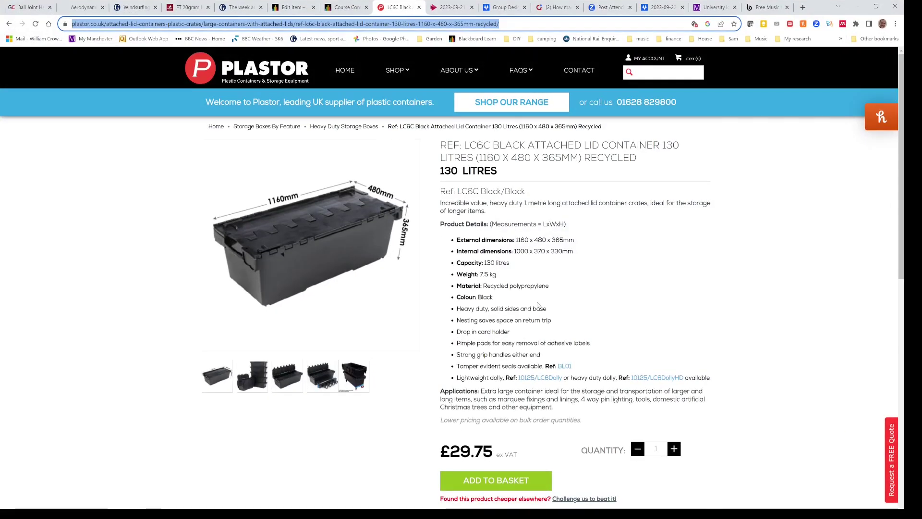
pyautogui.hotkey('alt', 'Tab')
pyautogui.hotkey('alt', 'Tab')
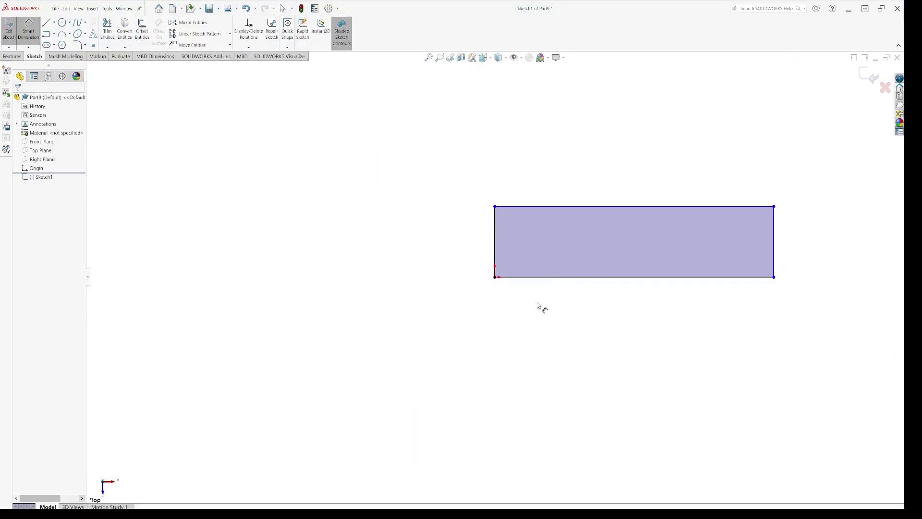
# - Dimension the rectangle's top edge to 1000 mm
pyautogui.click(591, 207)
pyautogui.click(592, 151)
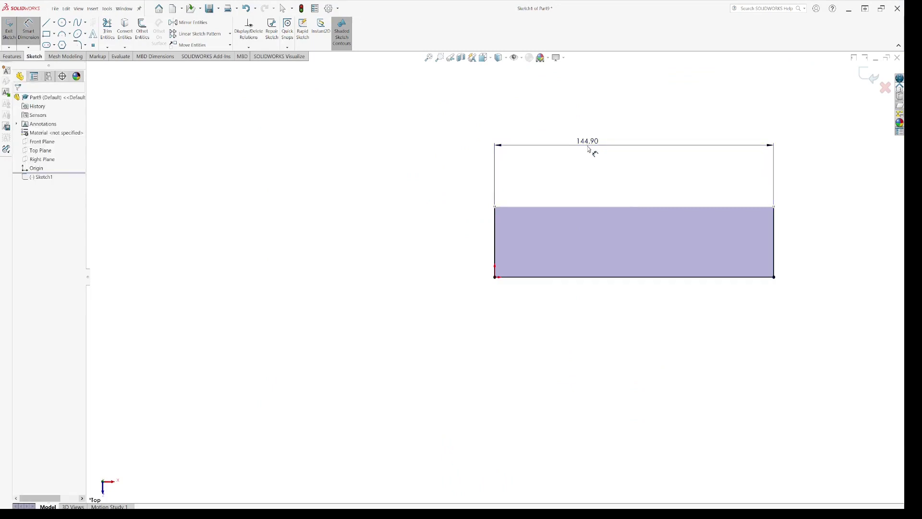
pyautogui.write('1000')
pyautogui.press('Return')
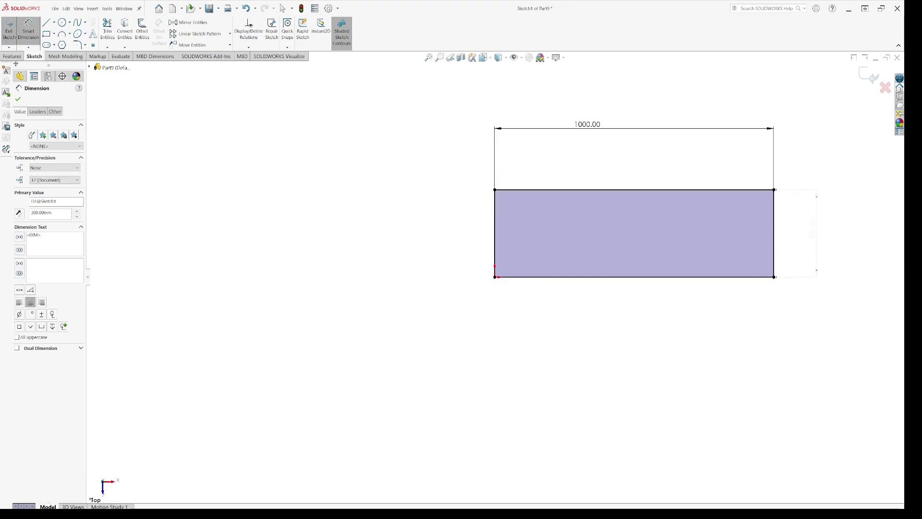
# - Extrude the sketch into a 20 mm thick plate with Extruded Boss/Base
pyautogui.click(13, 57)
pyautogui.click(10, 35)
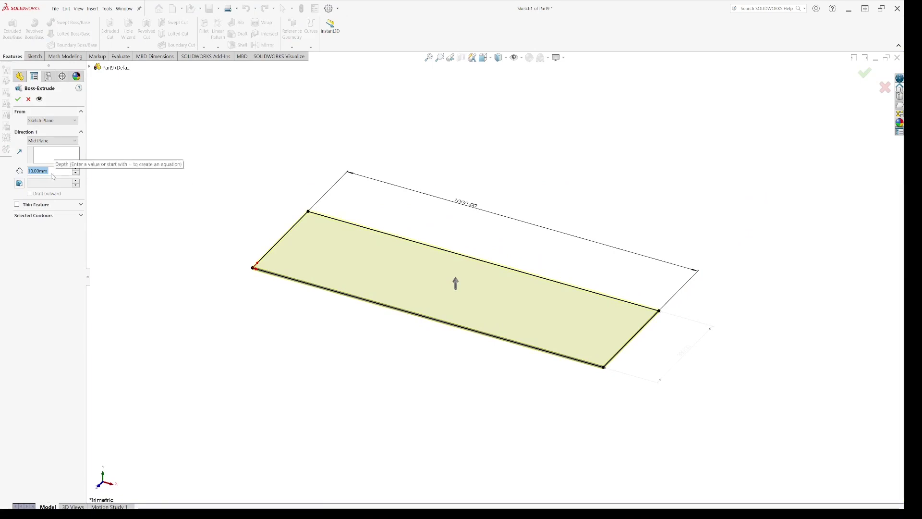
pyautogui.click(76, 169)
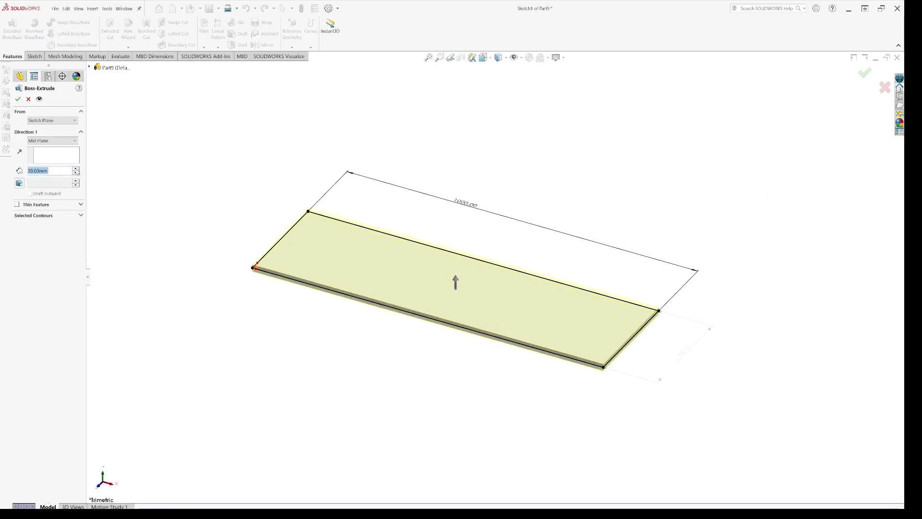
pyautogui.click(18, 99)
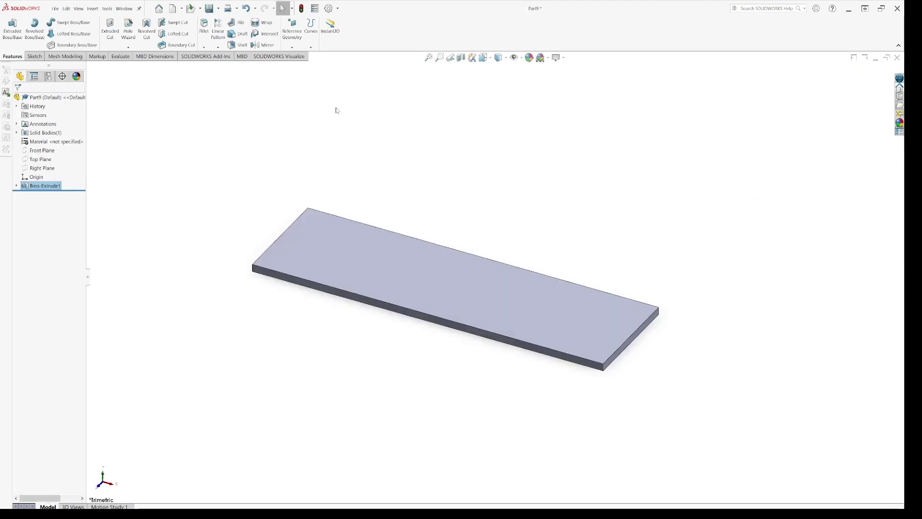
# - Save the plate part as Wing
pyautogui.click(209, 8)
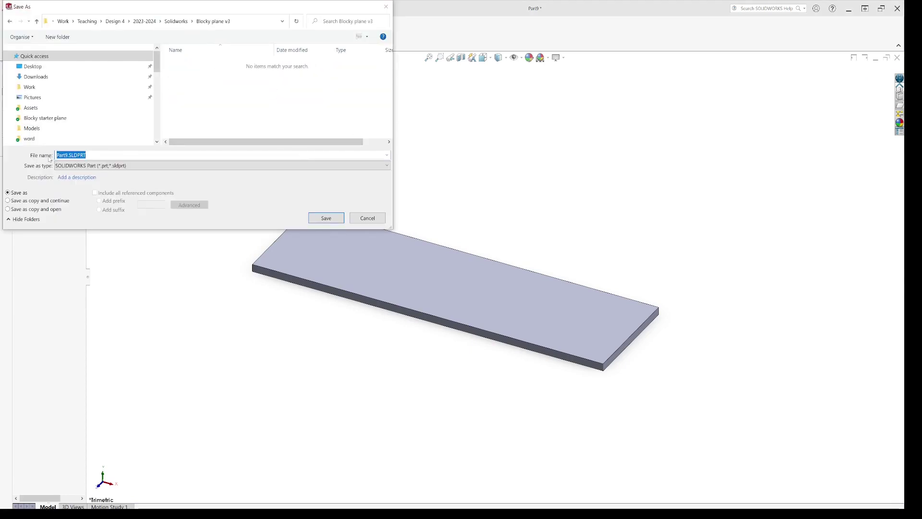
pyautogui.write('Wing')
pyautogui.press('Return')
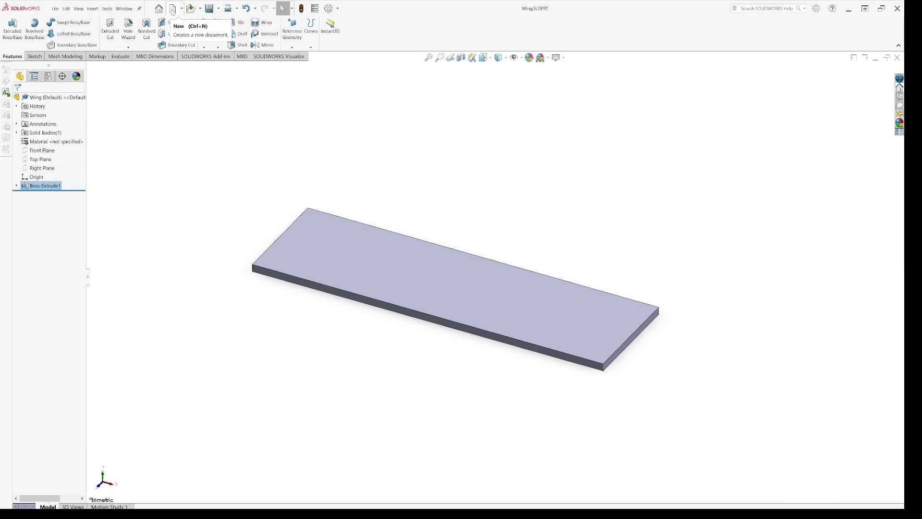
# - Create another new blank Part document, Part10
pyautogui.click(173, 10)
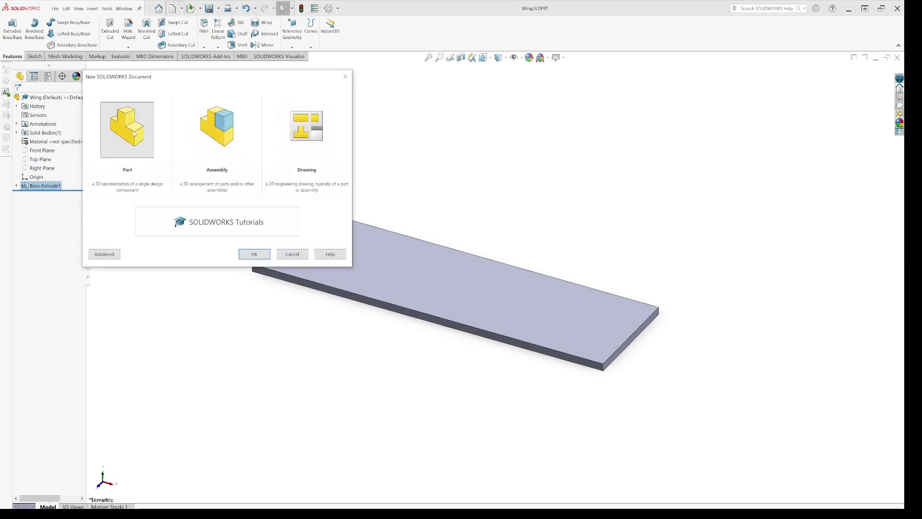
pyautogui.click(134, 134)
pyautogui.click(255, 254)
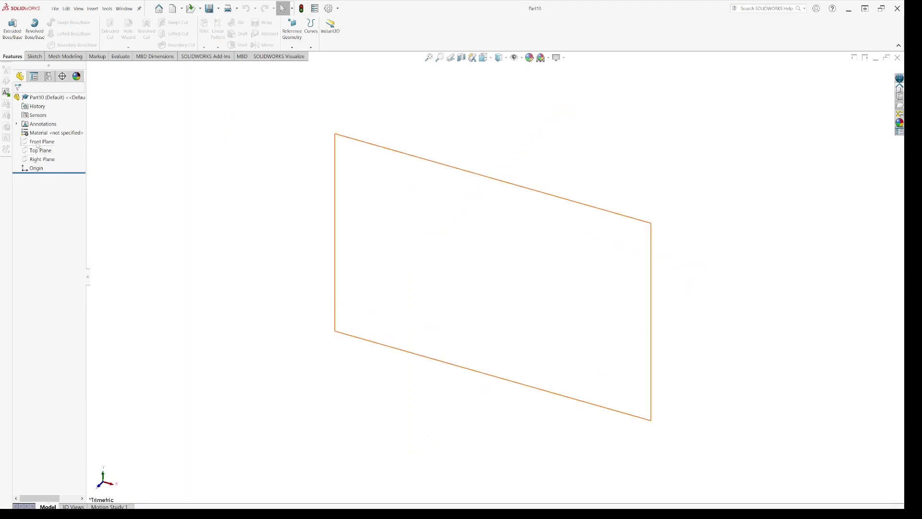
# - Draw a corner rectangle around the origin on Part10's Front Plane
pyautogui.click(38, 142)
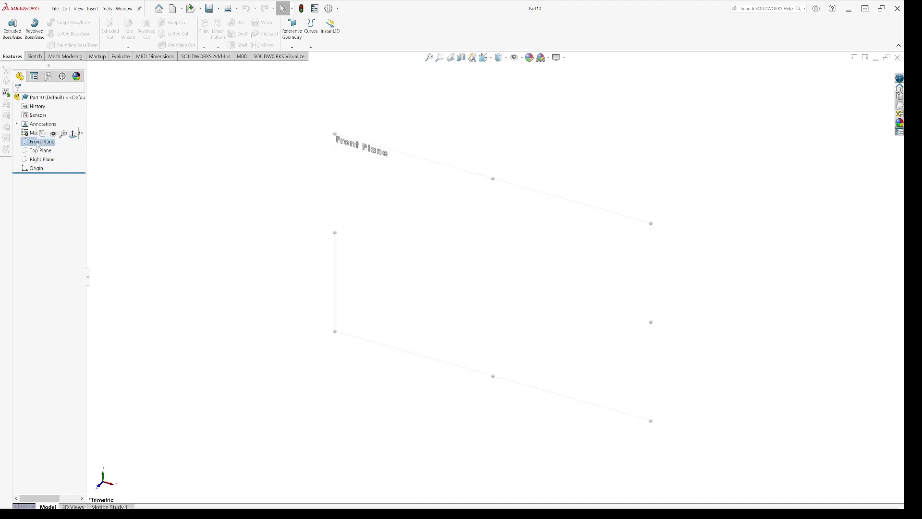
pyautogui.click(42, 133)
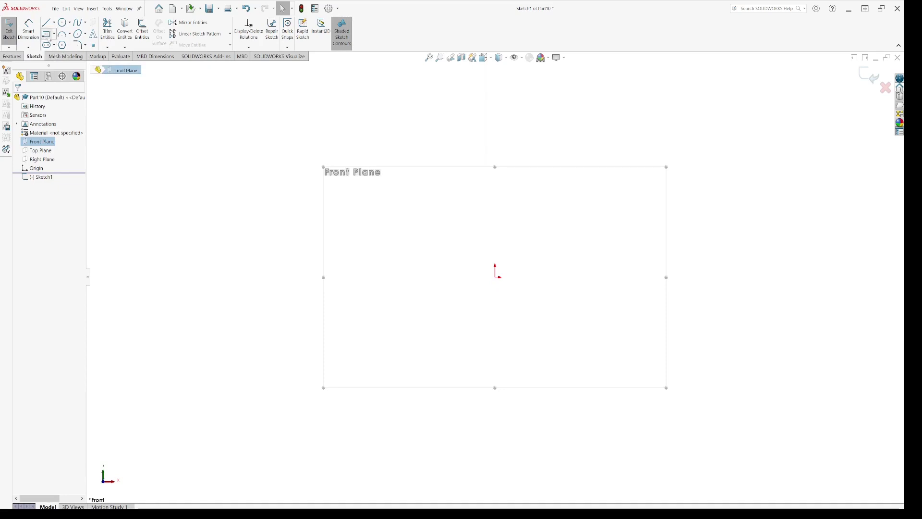
pyautogui.click(46, 33)
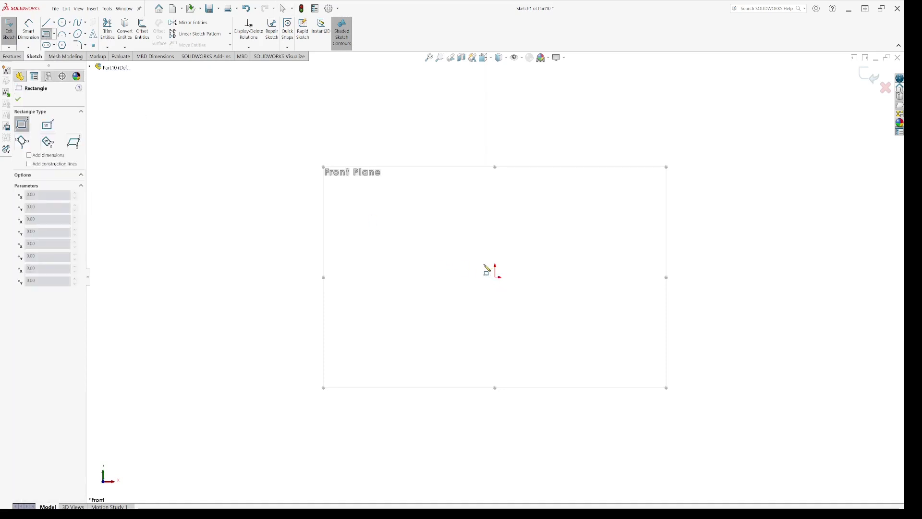
pyautogui.click(482, 260)
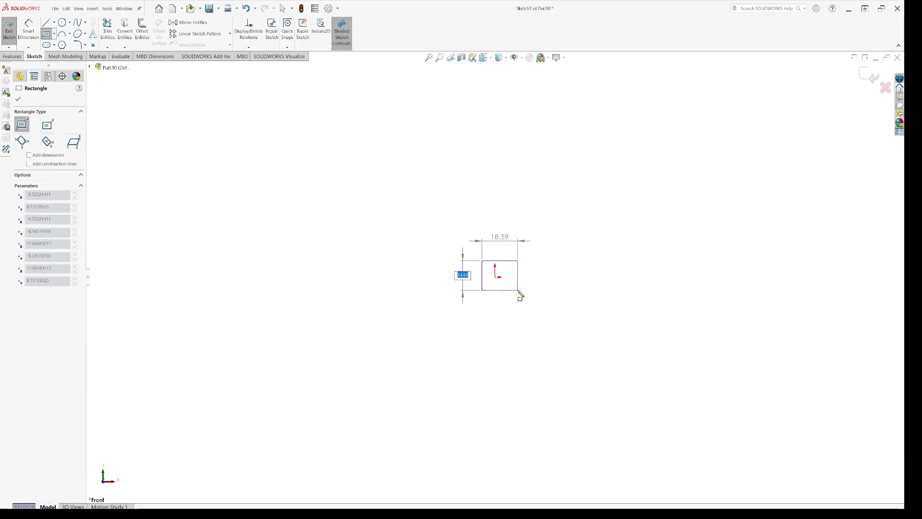
pyautogui.click(517, 294)
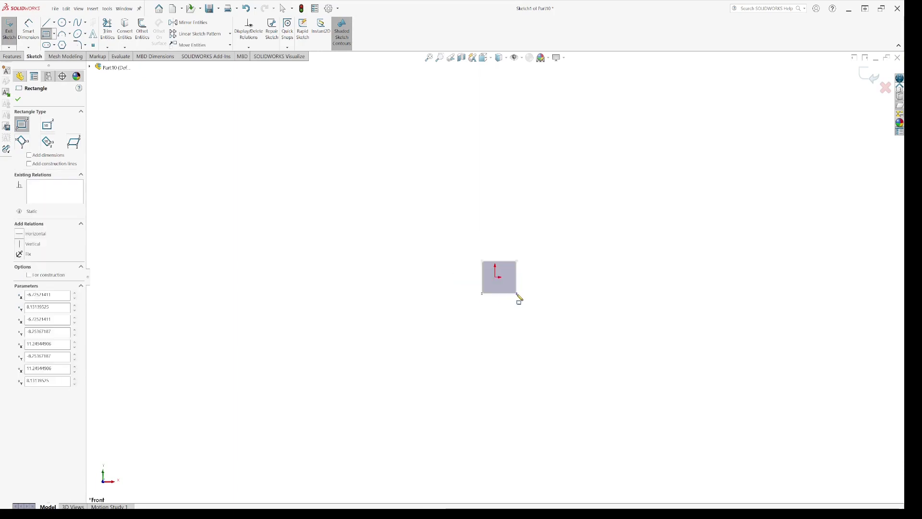
pyautogui.scroll(-5, 502, 281)
pyautogui.scroll(-3, 491, 276)
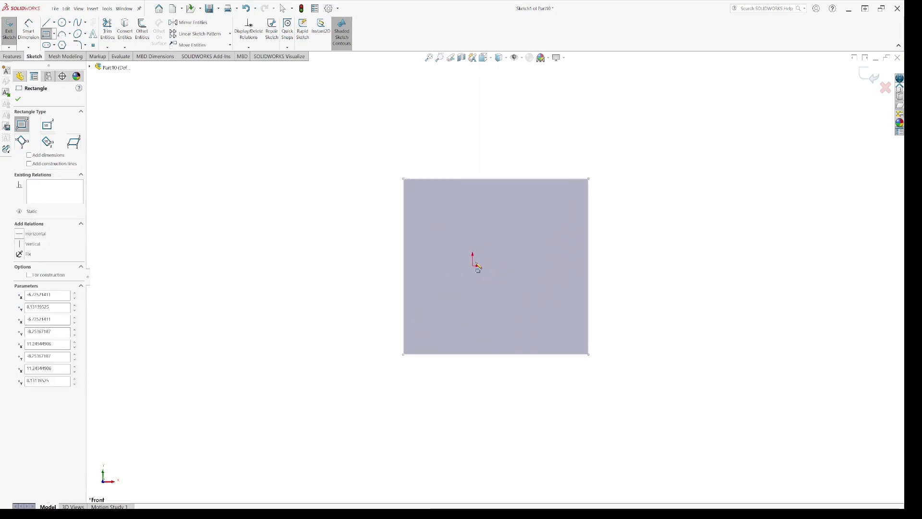
pyautogui.press('Escape')
# - Align the top edge's midpoint vertically with the sketch origin
pyautogui.click(472, 265)
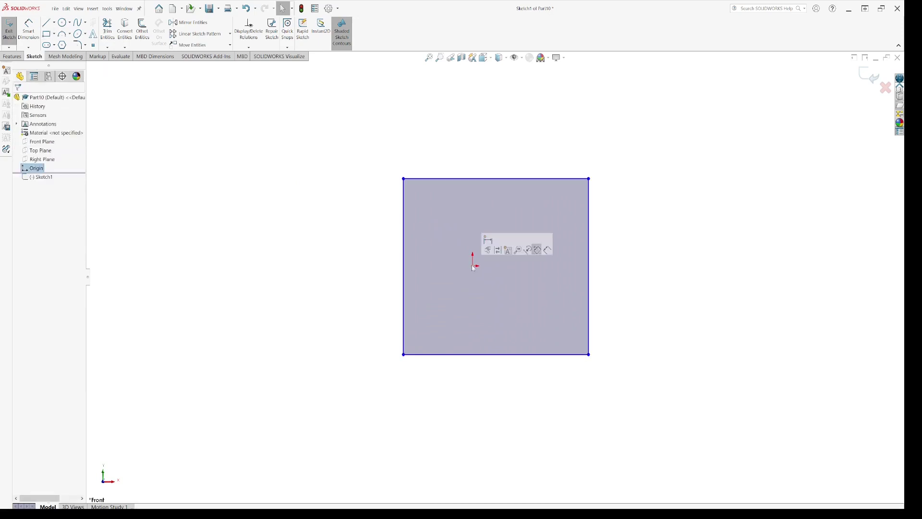
pyautogui.keyDown('ctrl'); pyautogui.click(496, 179); pyautogui.keyUp('ctrl')
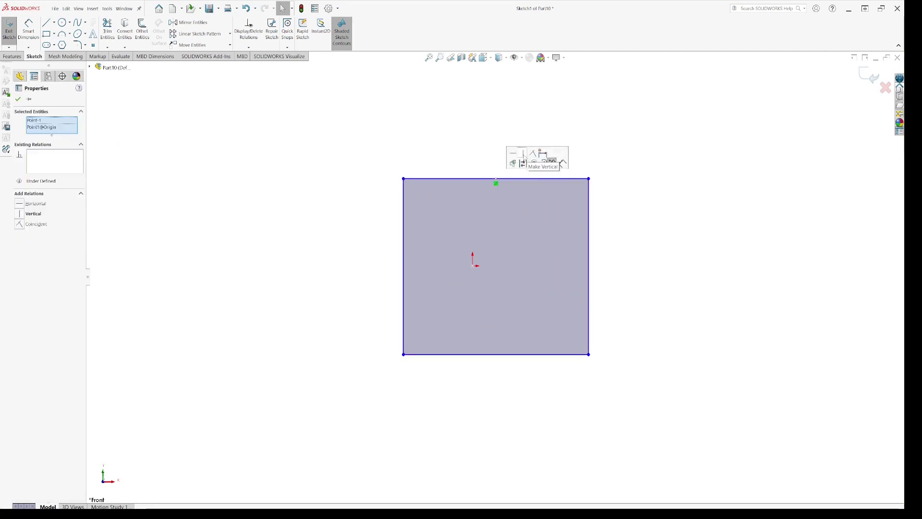
pyautogui.click(522, 162)
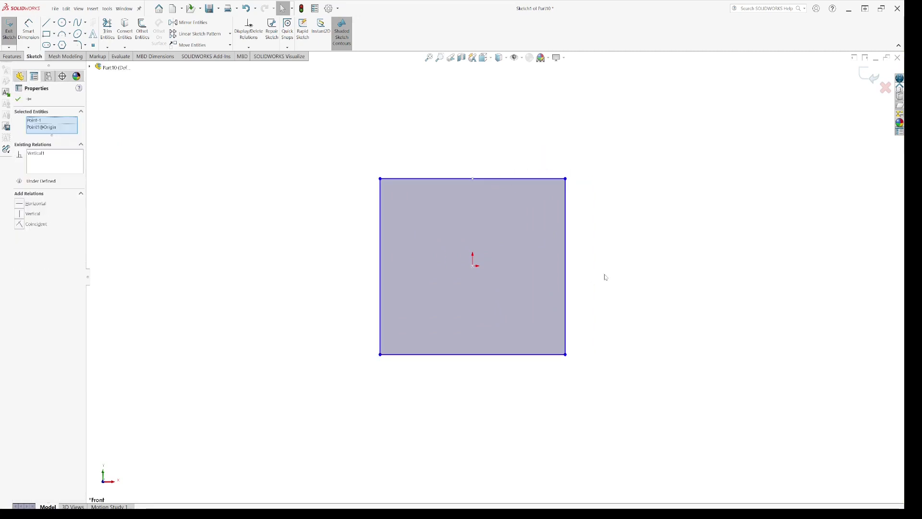
pyautogui.press('Escape')
# - Make the right edge midpoint horizontal with the origin, then drag a corner to widen the rectangle
pyautogui.click(474, 268)
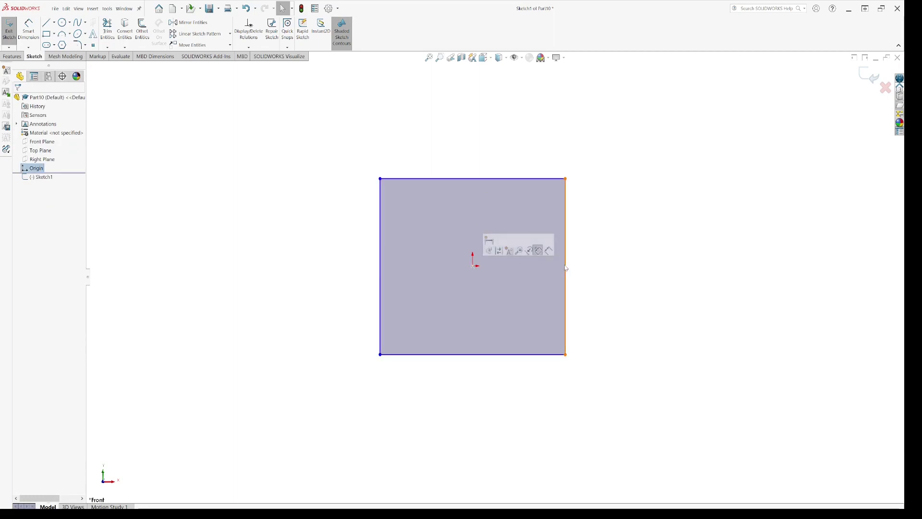
pyautogui.keyDown('ctrl'); pyautogui.click(565, 266); pyautogui.keyUp('ctrl')
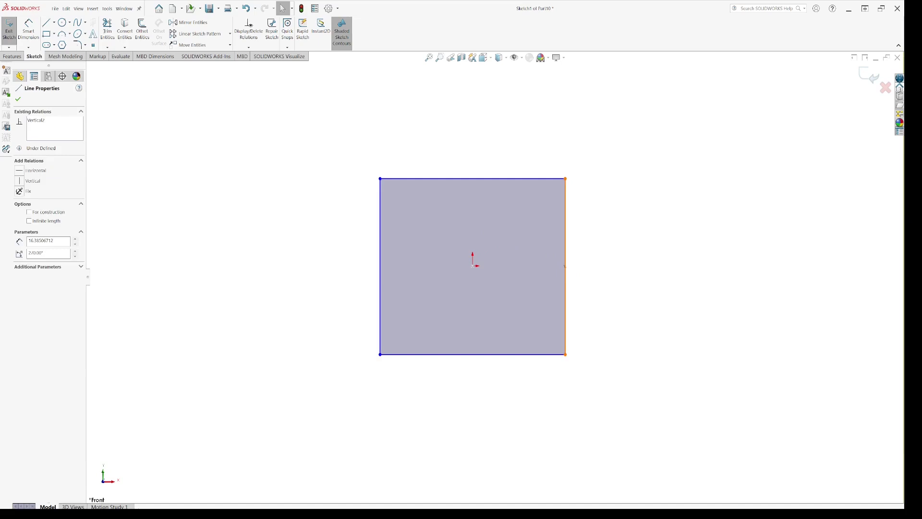
pyautogui.click(581, 243)
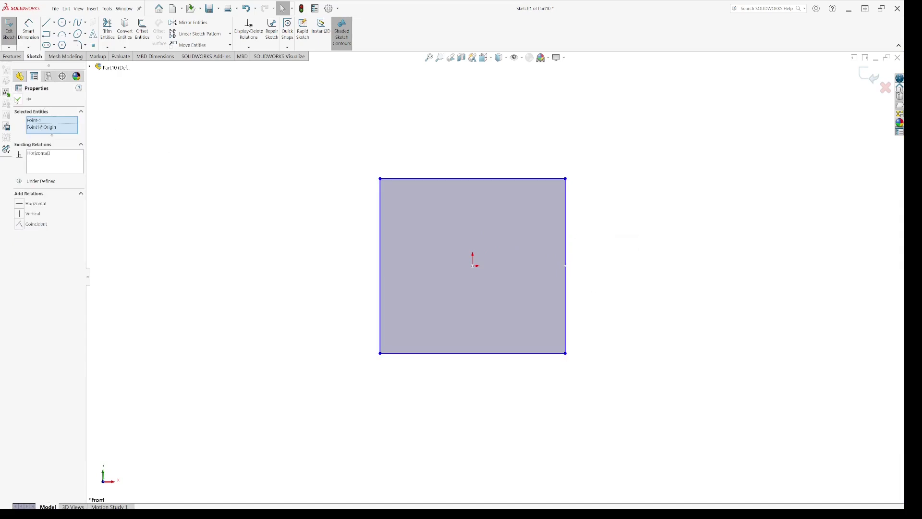
pyautogui.click(17, 99)
pyautogui.moveTo(566, 354)
pyautogui.mouseDown()
pyautogui.moveTo(558, 332)
pyautogui.moveTo(500, 312)
pyautogui.moveTo(560, 325)
pyautogui.moveTo(524, 313)
pyautogui.moveTo(582, 356)
pyautogui.mouseUp()
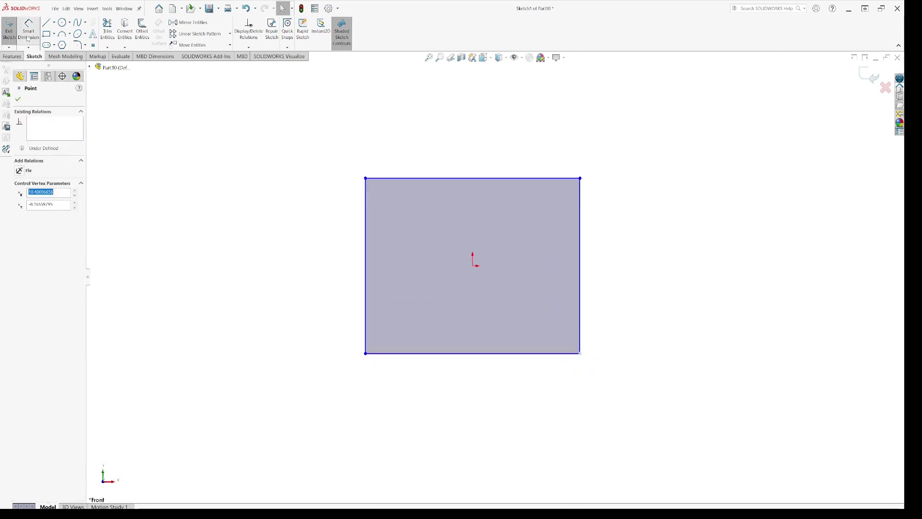
# - Dimension the rectangle's top edge to 150 mm wide
pyautogui.click(29, 29)
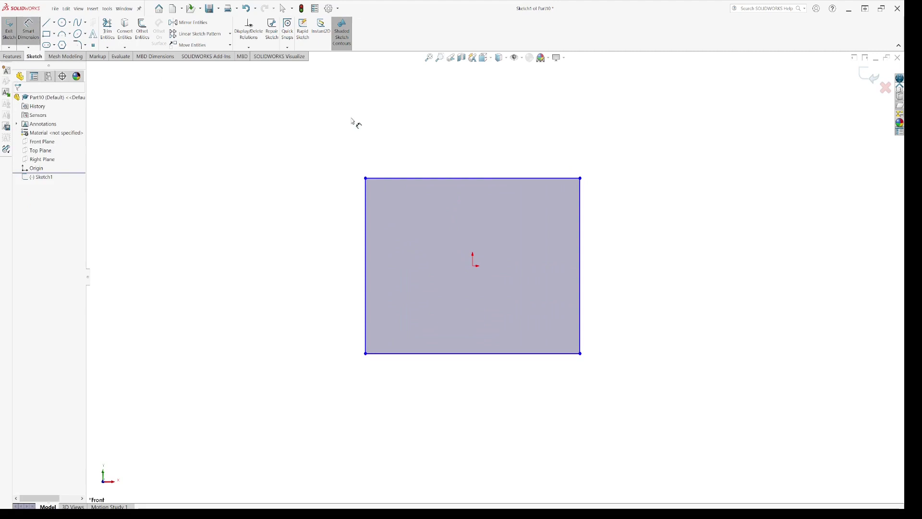
pyautogui.click(483, 179)
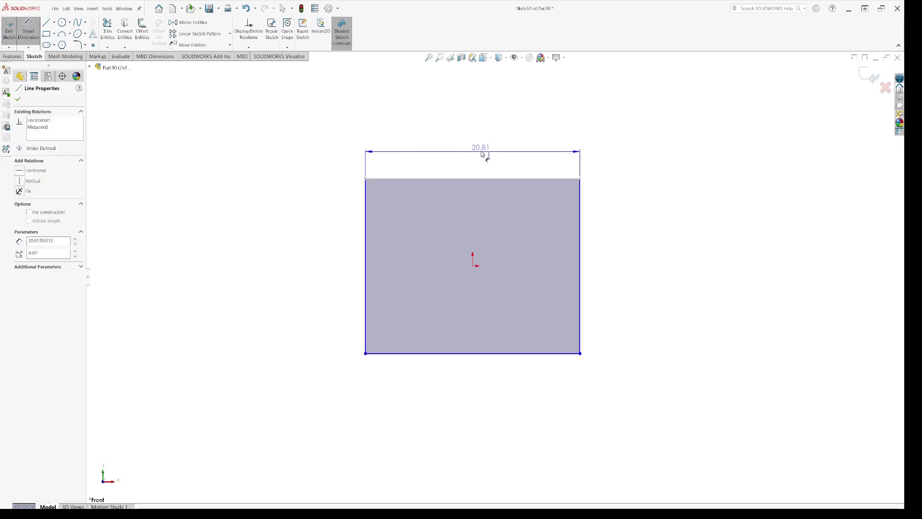
pyautogui.click(479, 128)
pyautogui.doubleClick(479, 129)
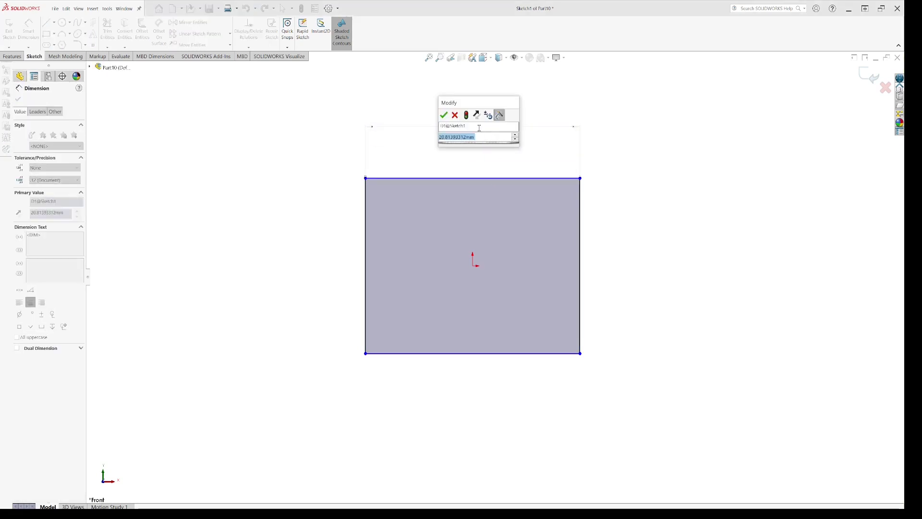
pyautogui.write('150')
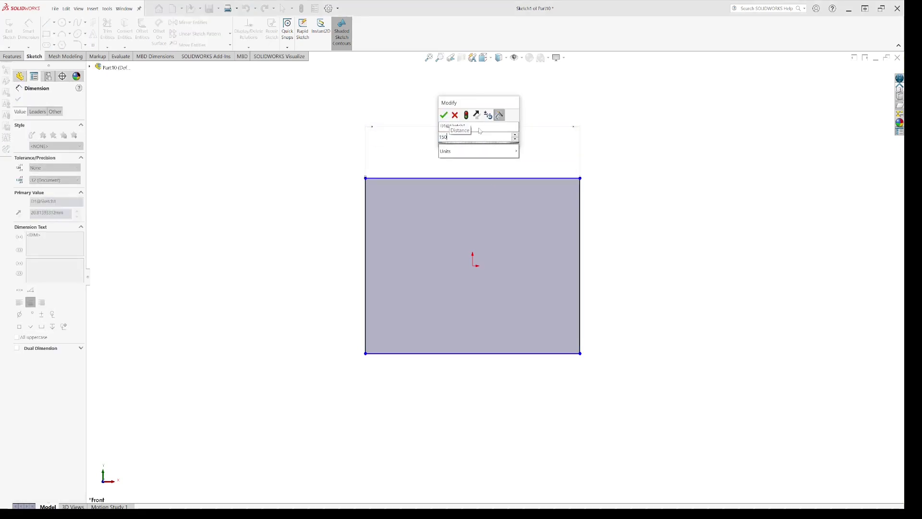
pyautogui.press('Return')
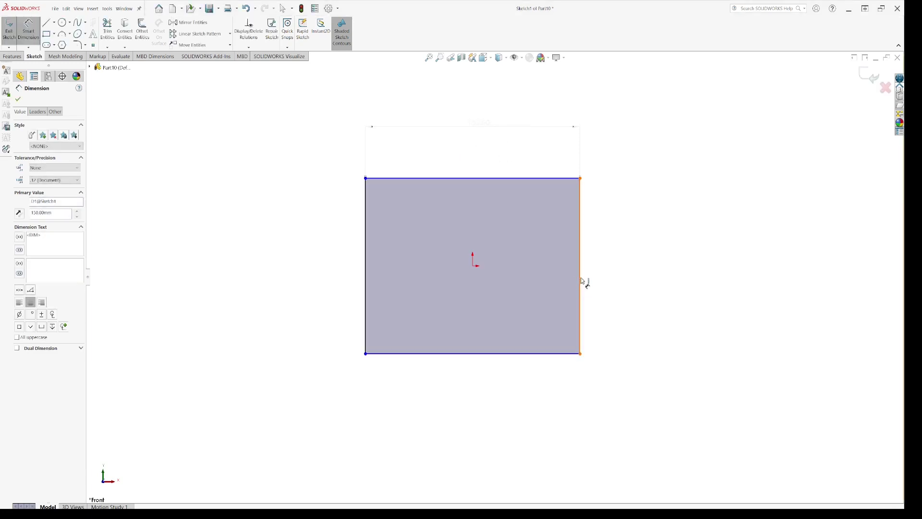
# - Dimension the rectangle's right edge to 150 mm tall
pyautogui.click(580, 281)
pyautogui.click(665, 276)
pyautogui.write('150')
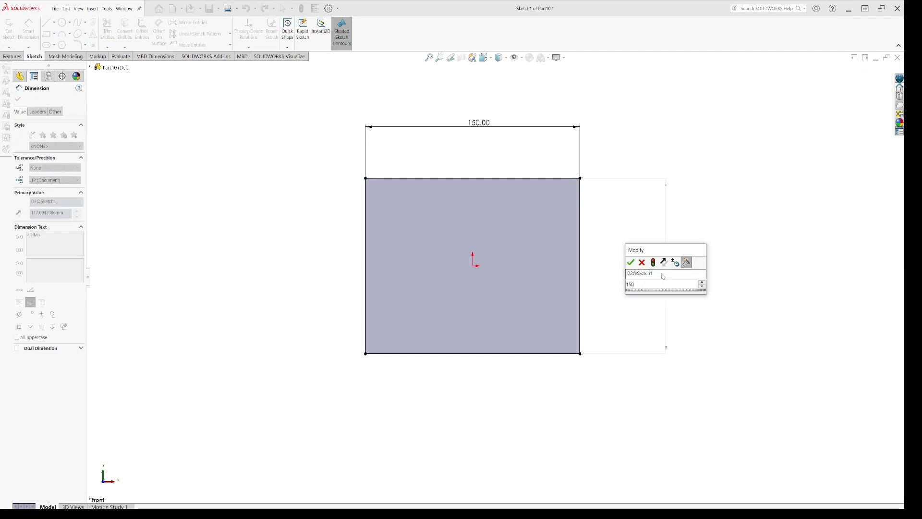
pyautogui.press('Return')
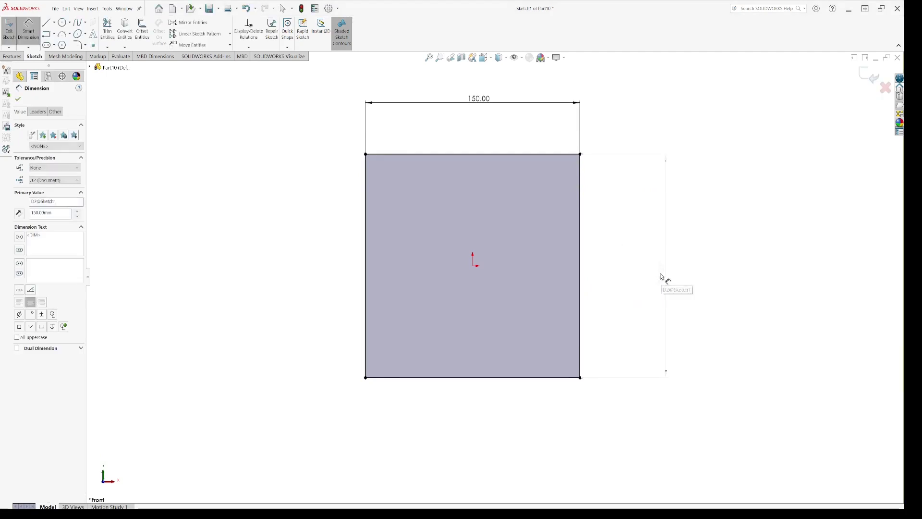
pyautogui.click(12, 56)
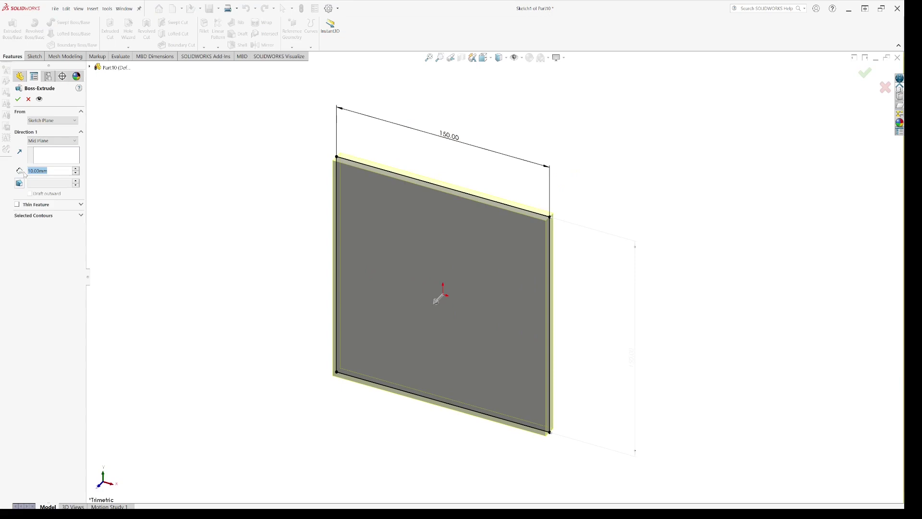
# - Extrude the square sketch 1000 mm Blind in the reversed direction
pyautogui.write('1000')
pyautogui.press('Return')
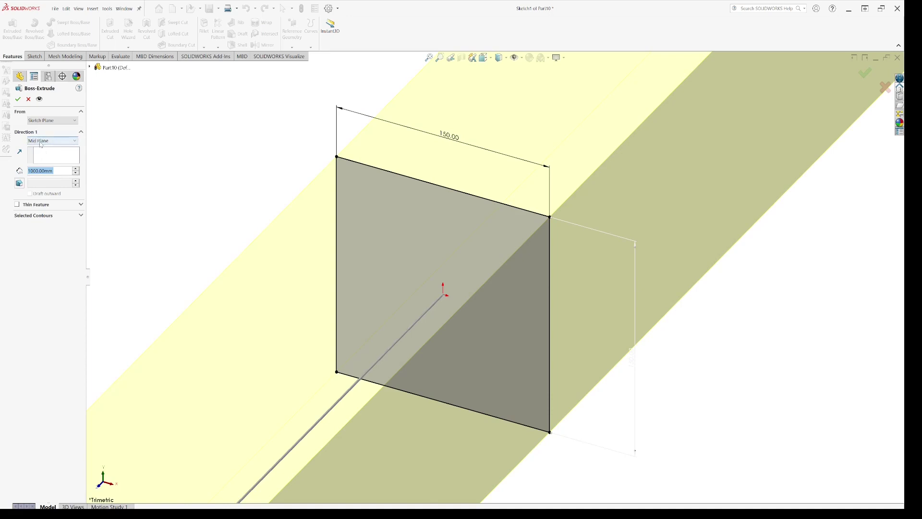
pyautogui.click(76, 141)
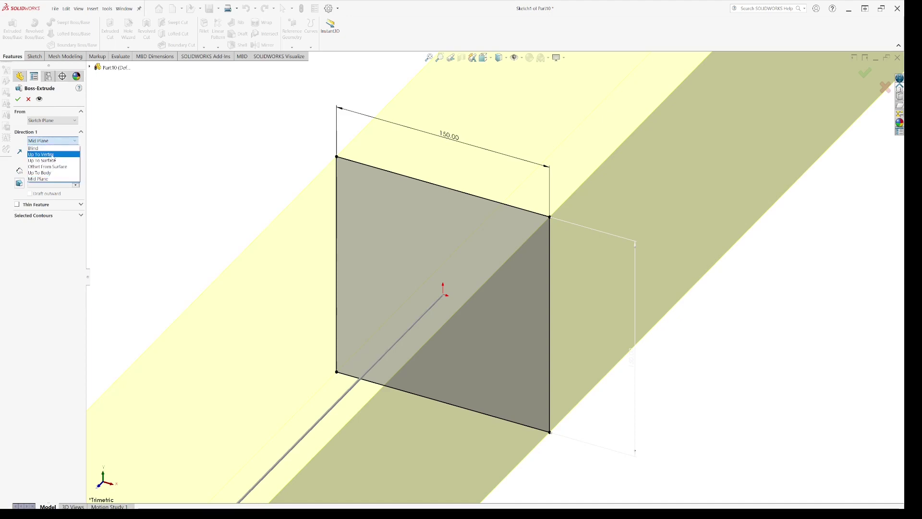
pyautogui.click(40, 149)
pyautogui.click(40, 149)
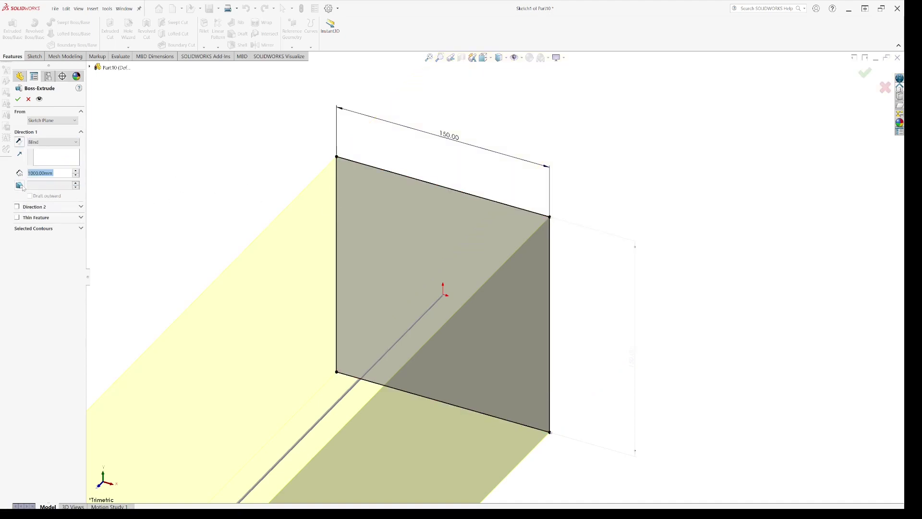
pyautogui.click(20, 142)
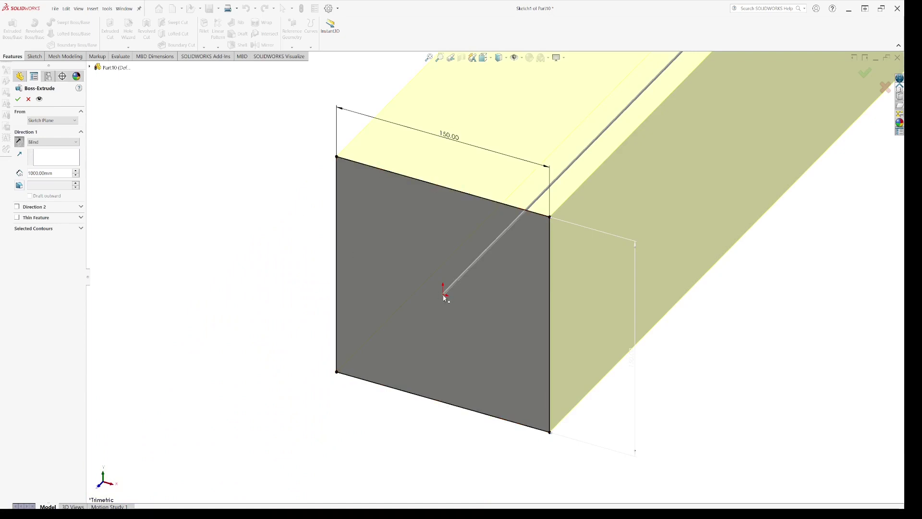
pyautogui.click(18, 99)
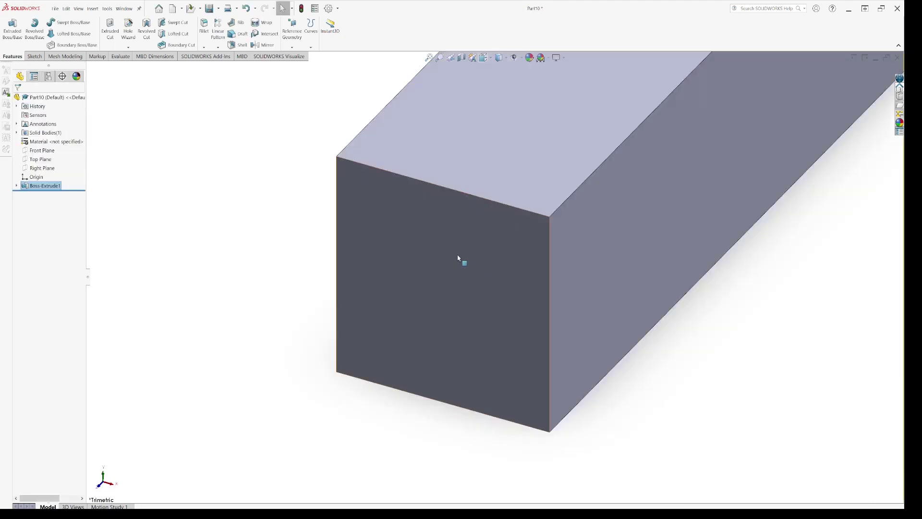
# - Inspect the bar from a few angles, then save the part as Fuselage
pyautogui.scroll(3, 457, 254)
pyautogui.moveTo(456, 255); pyautogui.dragTo(531, 188, button='middle')
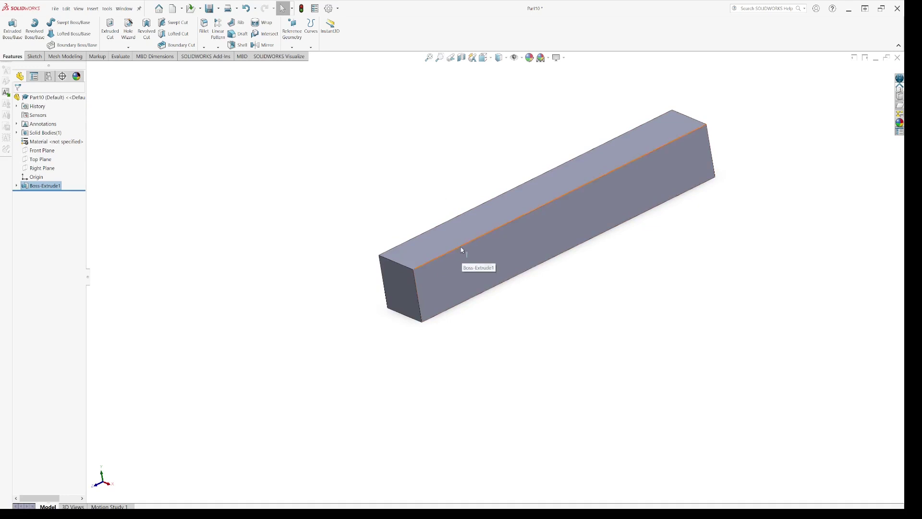
pyautogui.moveTo(460, 228)
pyautogui.mouseDown(button='middle')
pyautogui.moveTo(513, 192)
pyautogui.moveTo(495, 218)
pyautogui.moveTo(449, 210)
pyautogui.moveTo(462, 231)
pyautogui.mouseUp(button='middle')
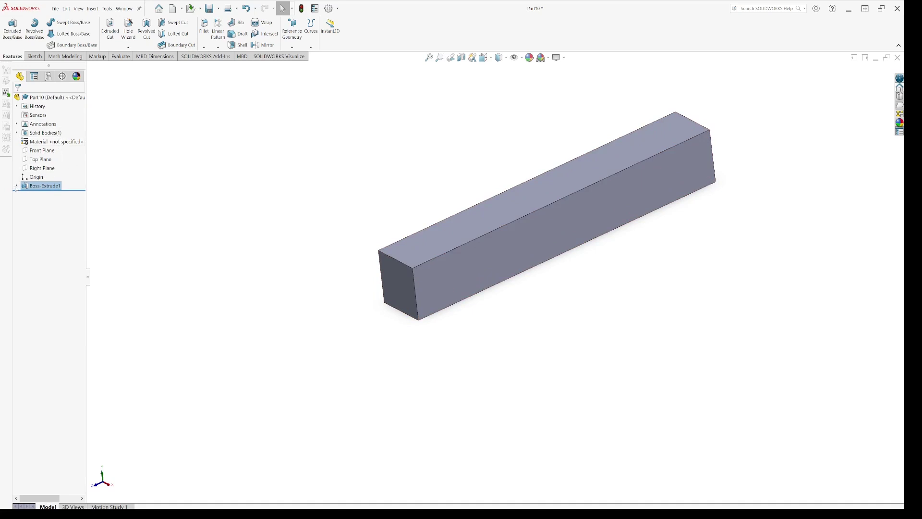
pyautogui.click(35, 179)
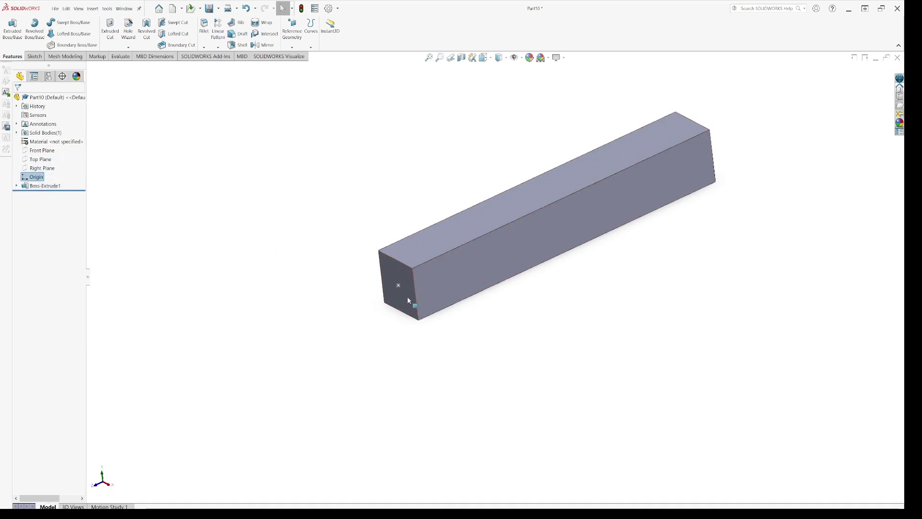
pyautogui.scroll(-2, 401, 295)
pyautogui.scroll(-2, 402, 295)
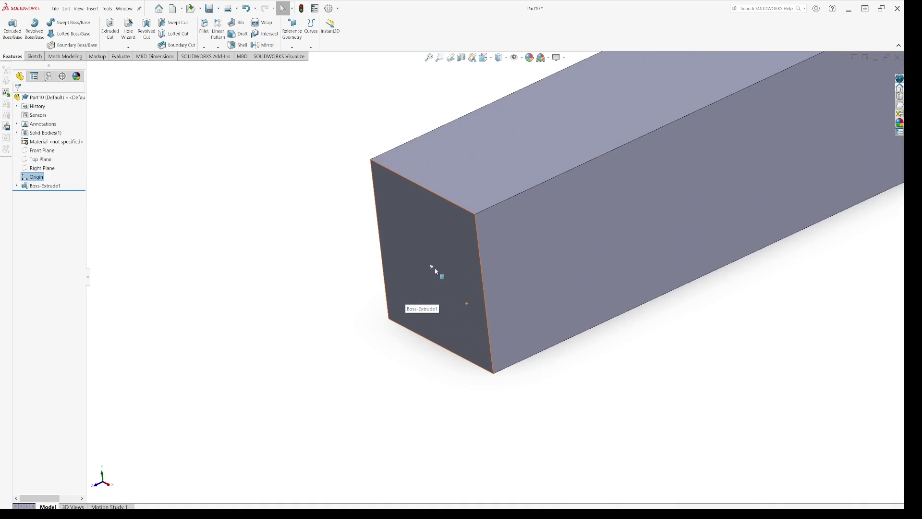
pyautogui.scroll(4, 434, 262)
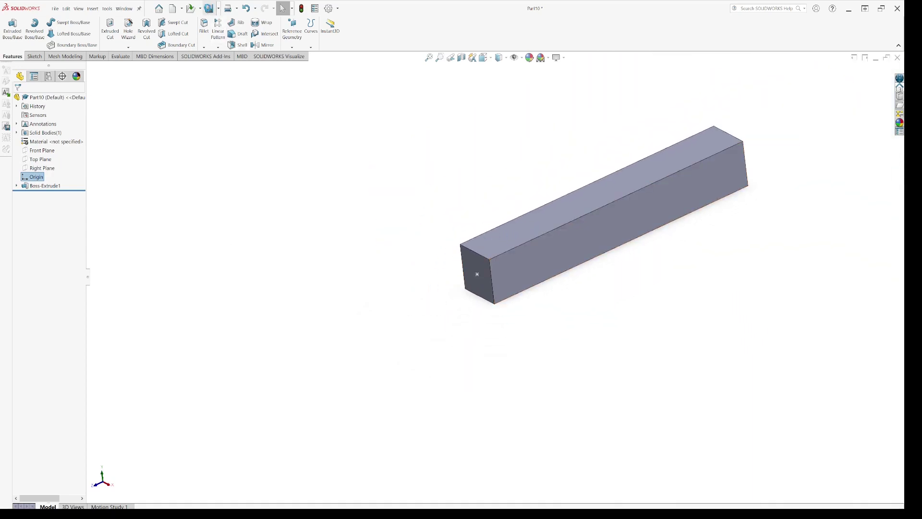
pyautogui.write('Fus')
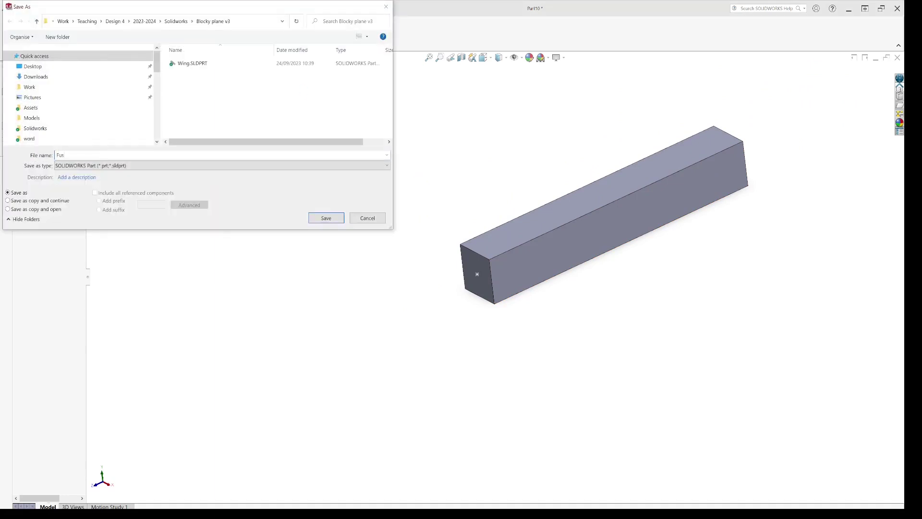
pyautogui.write('elage')
pyautogui.press('Return')
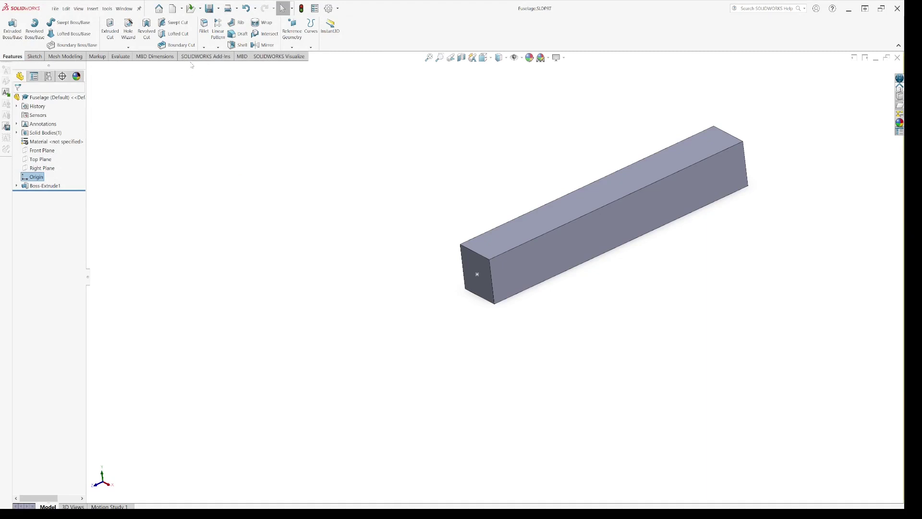
# - Create new part Part11 and draw a corner rectangle from the origin on its Top Plane
pyautogui.click(173, 9)
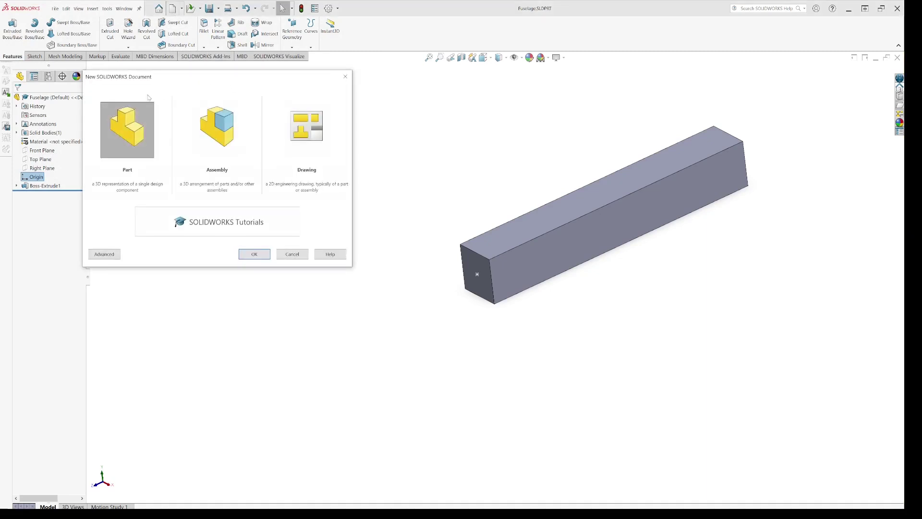
pyautogui.click(252, 255)
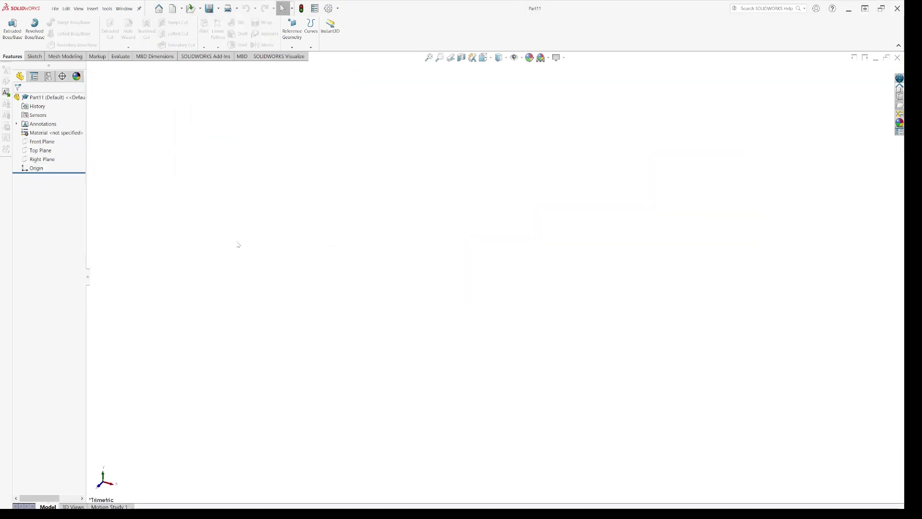
pyautogui.click(41, 152)
pyautogui.click(46, 144)
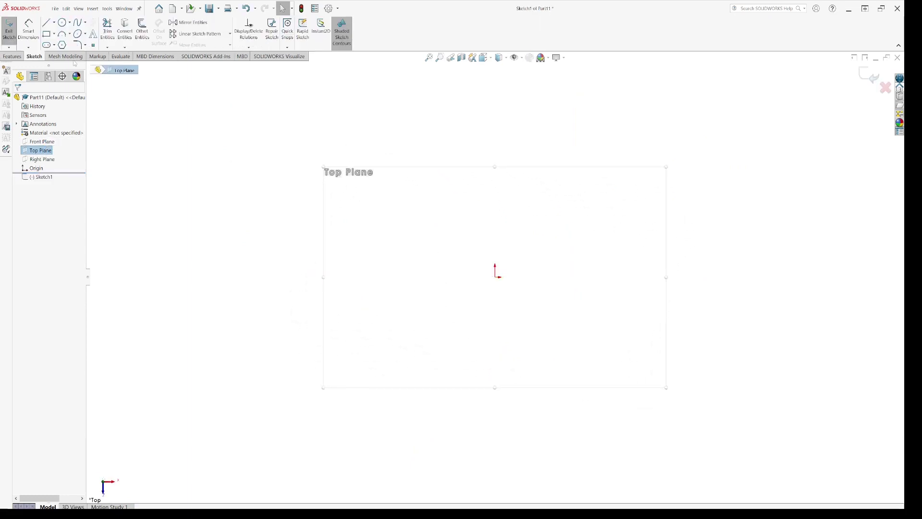
pyautogui.click(46, 34)
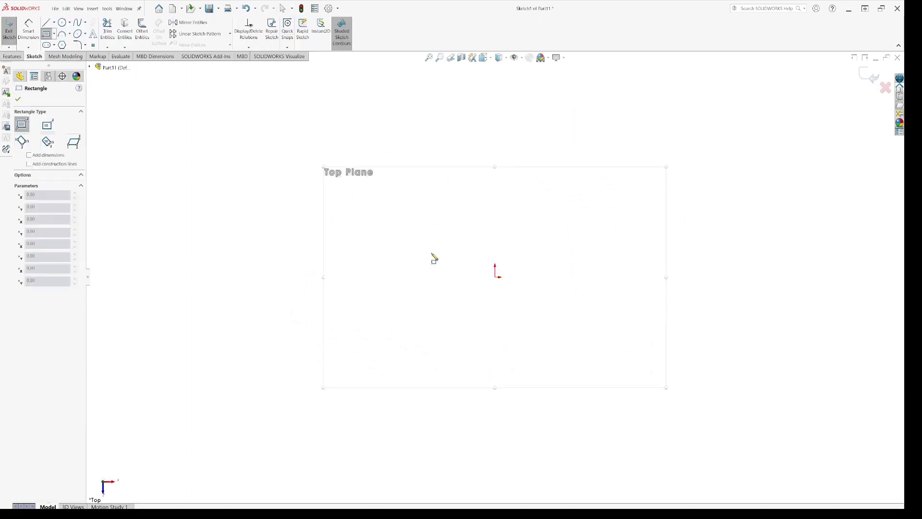
pyautogui.click(412, 231)
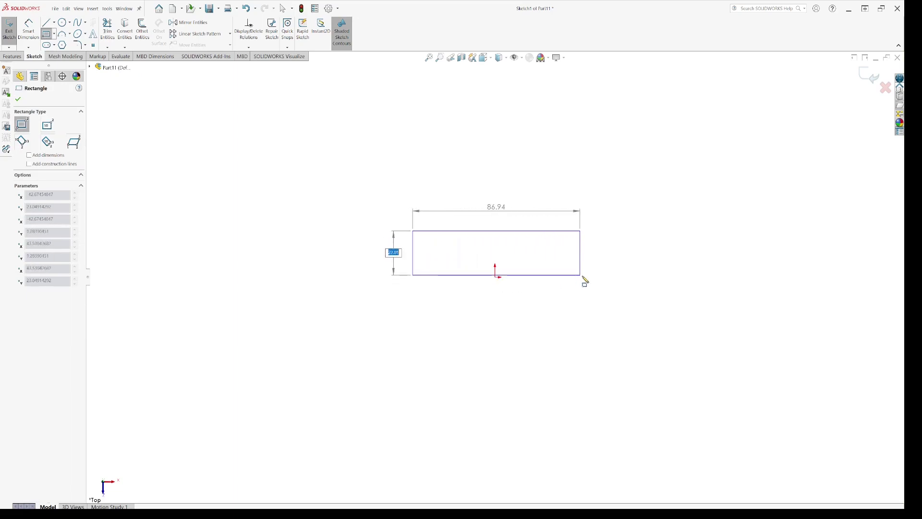
pyautogui.click(596, 277)
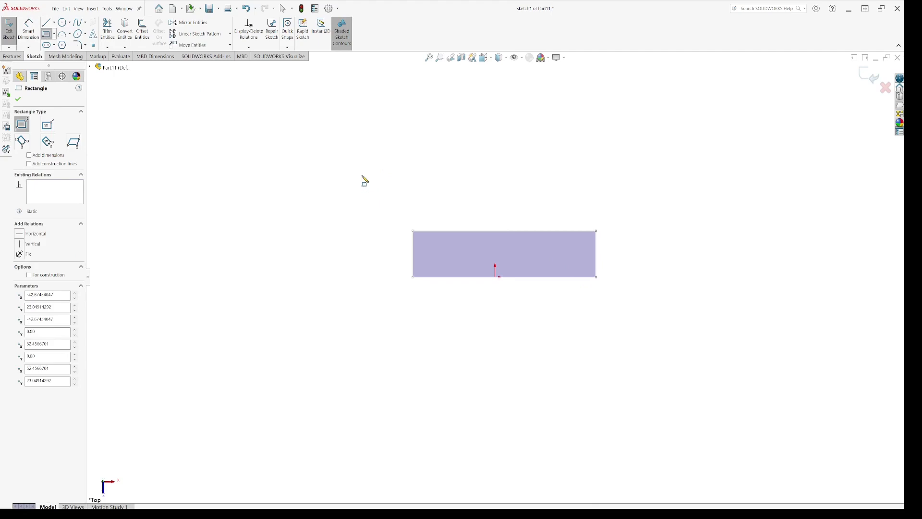
pyautogui.press('Escape')
# - Make the rectangle's bottom-edge midpoint coincident with the origin to fully define the sketch
pyautogui.scroll(5, 515, 272)
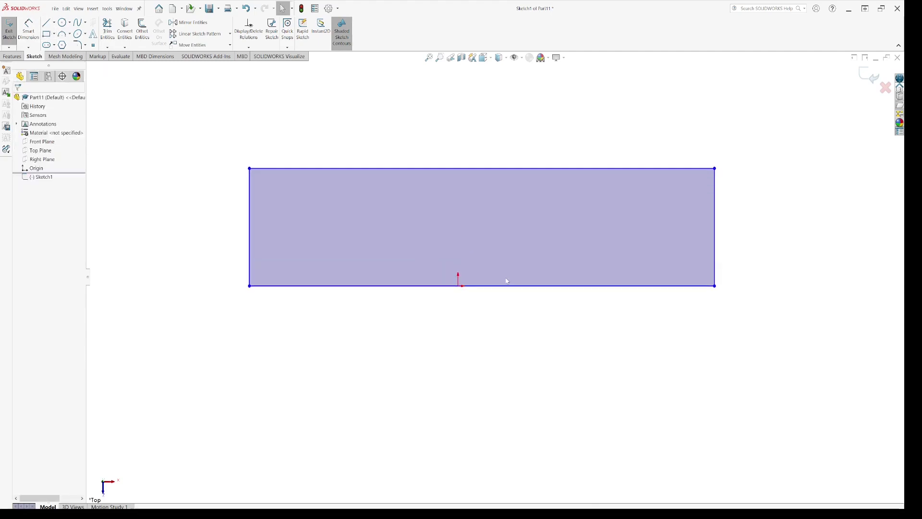
pyautogui.click(484, 286)
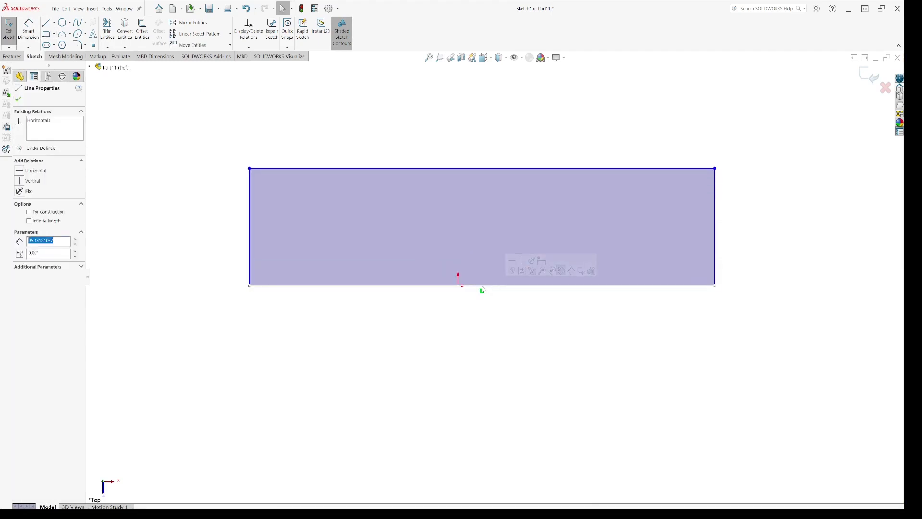
pyautogui.click(483, 287)
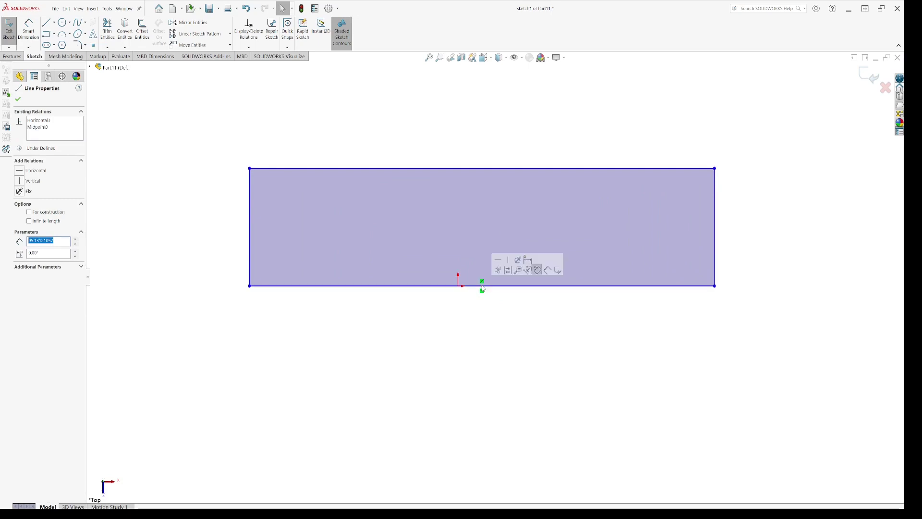
pyautogui.press('Escape')
pyautogui.keyDown('ctrl'); pyautogui.click(459, 287); pyautogui.keyUp('ctrl')
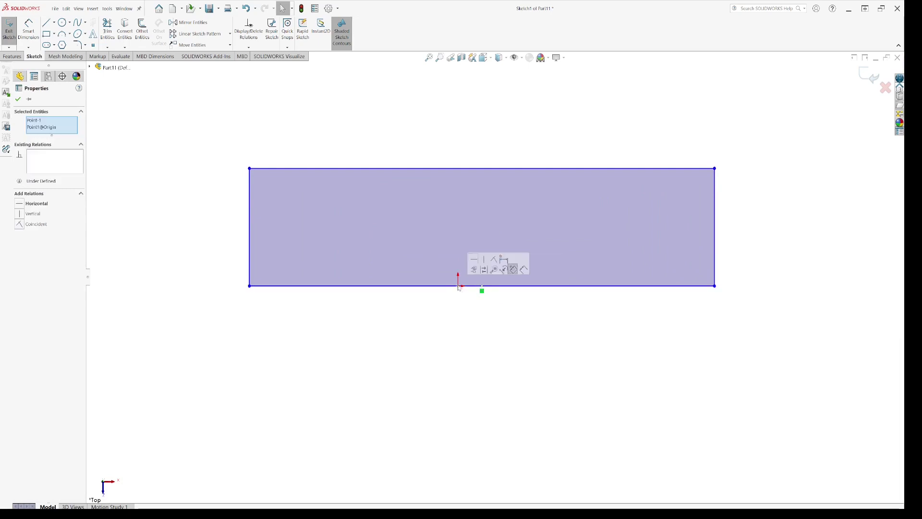
pyautogui.click(495, 262)
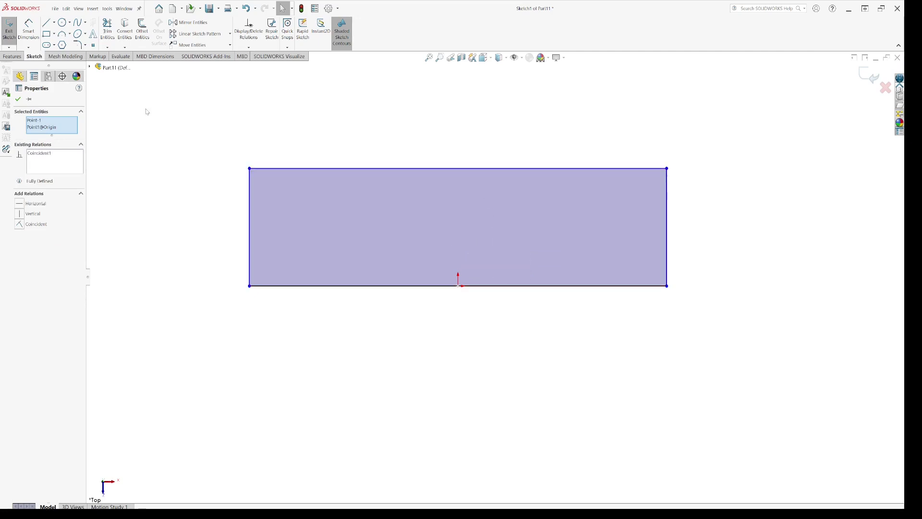
pyautogui.click(18, 99)
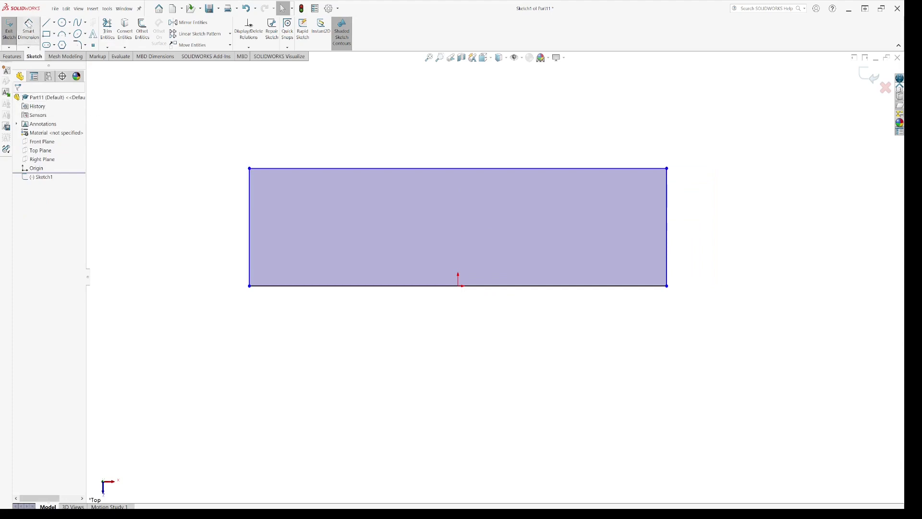
pyautogui.click(28, 29)
# - Dimension the rectangle's top edge to 500 mm and drag its top-right corner upward
pyautogui.click(454, 169)
pyautogui.click(445, 116)
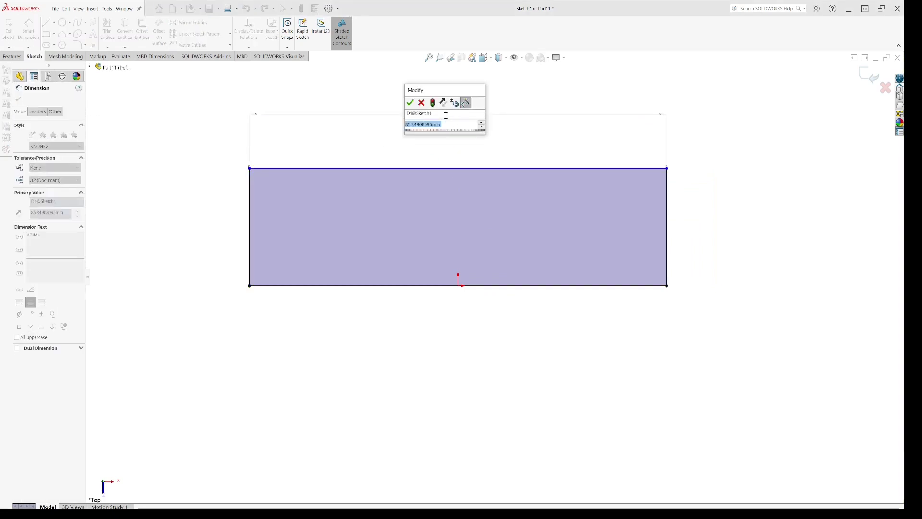
pyautogui.write('300')
pyautogui.press('Return')
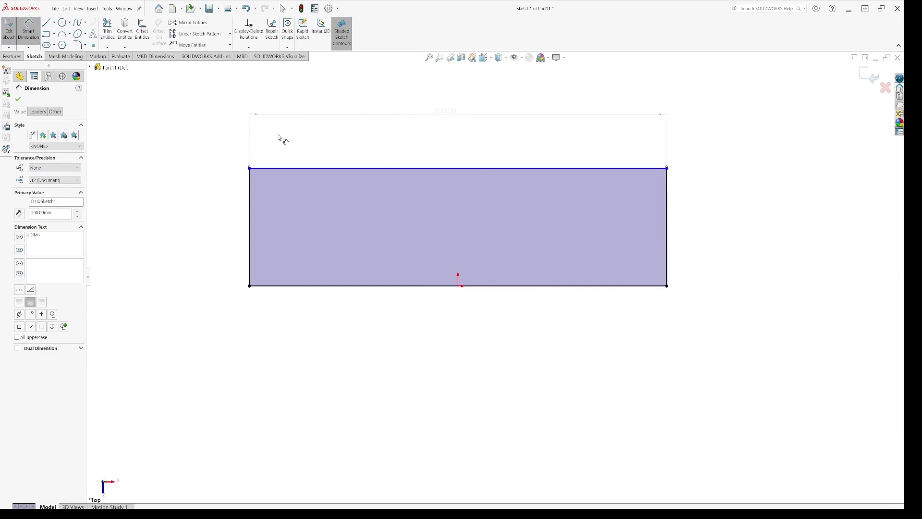
pyautogui.click(17, 99)
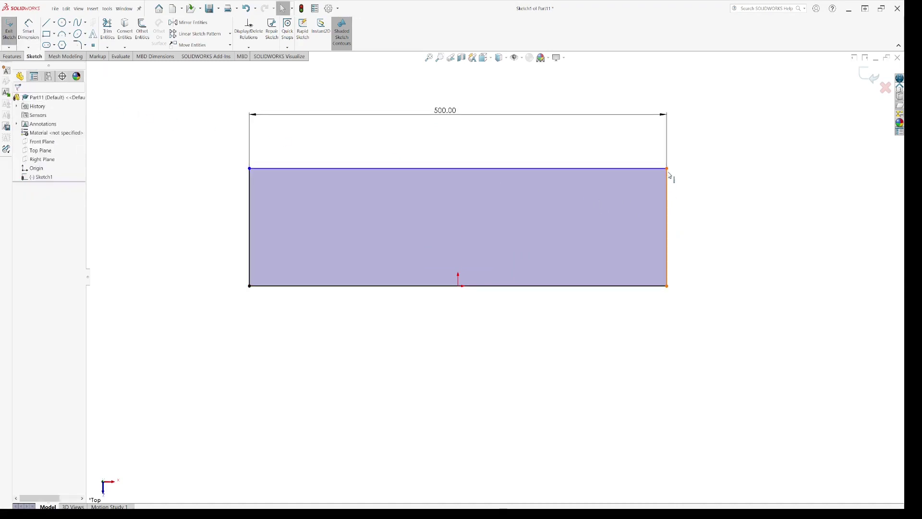
pyautogui.moveTo(666, 168); pyautogui.dragTo(646, 137)
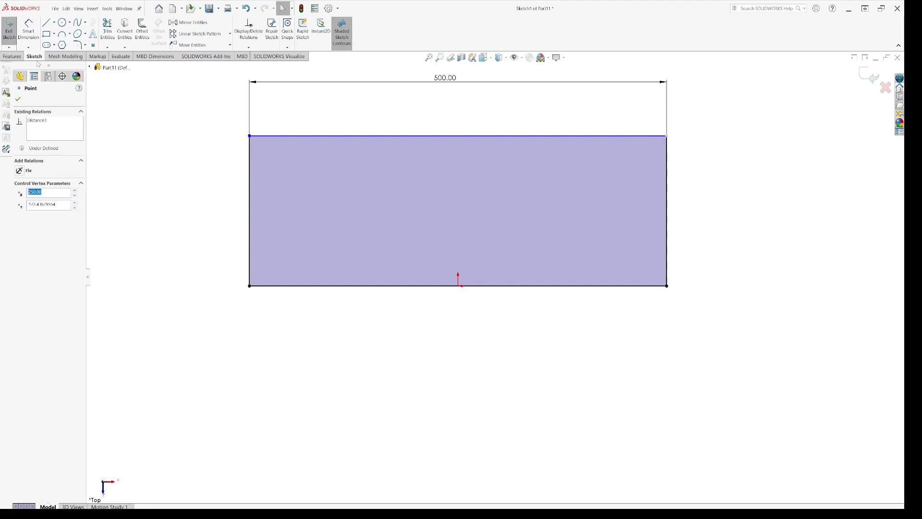
pyautogui.click(12, 56)
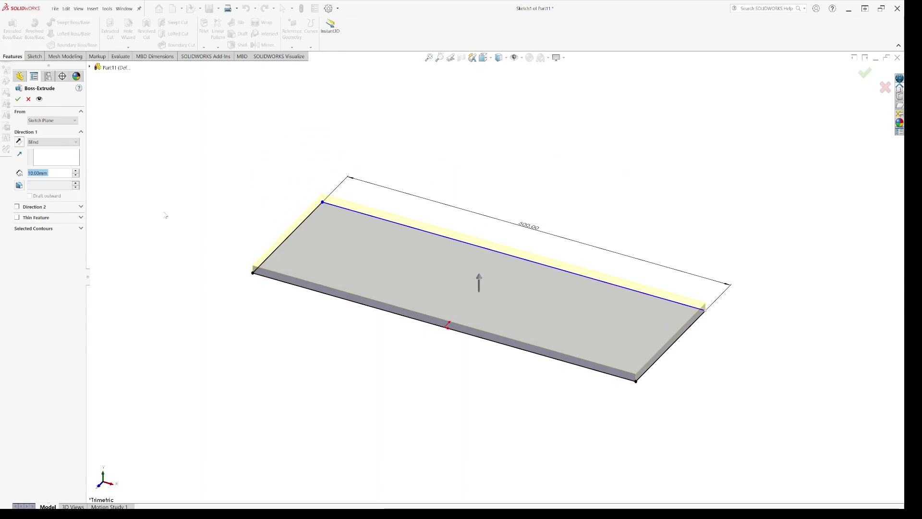
# - Extrude the rectangle 5 mm deep into a solid plate
pyautogui.write('5')
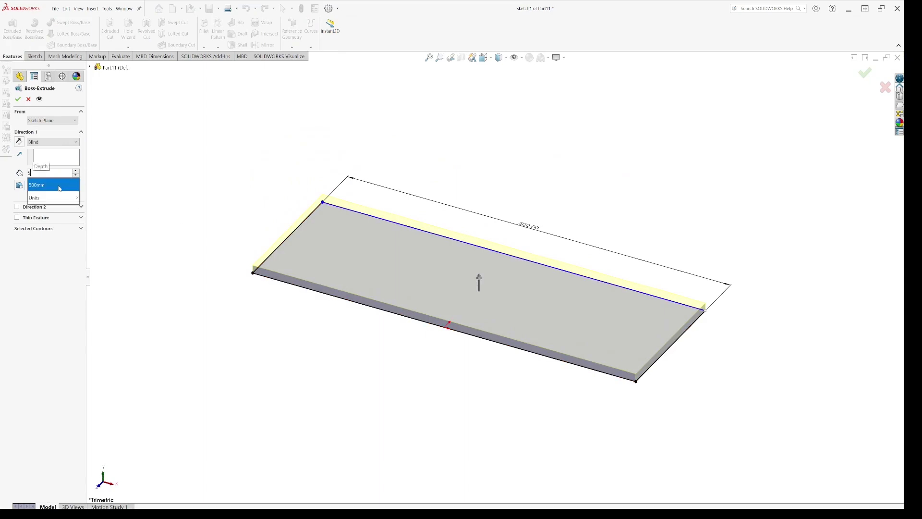
pyautogui.press('Return')
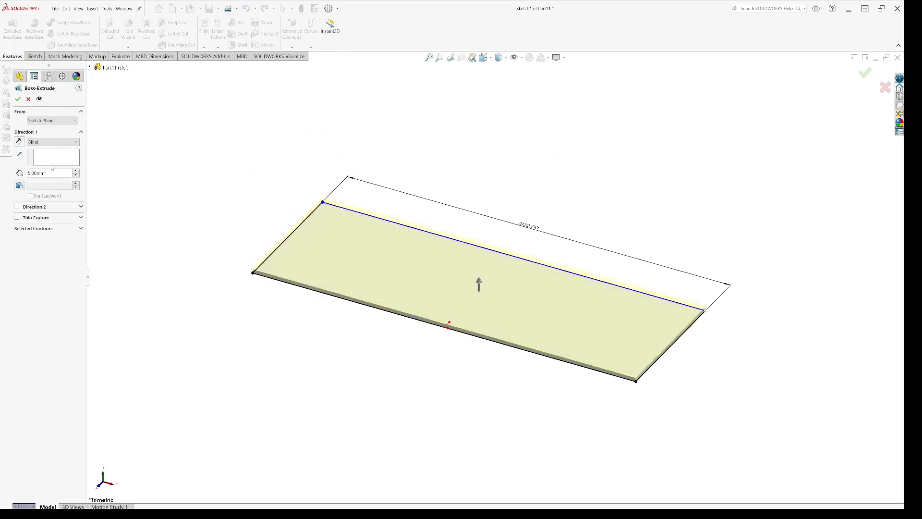
pyautogui.press('Return')
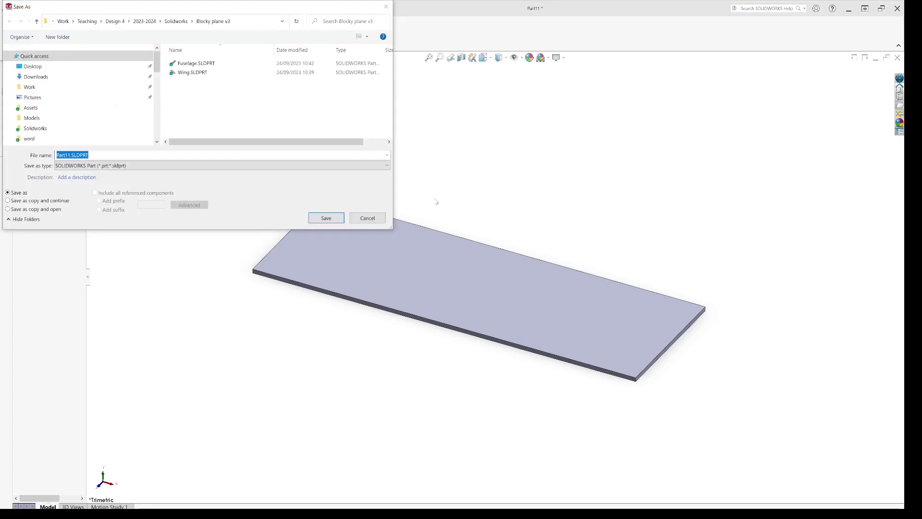
# - Save the part under the file name Tailplane
pyautogui.write('Tailplane')
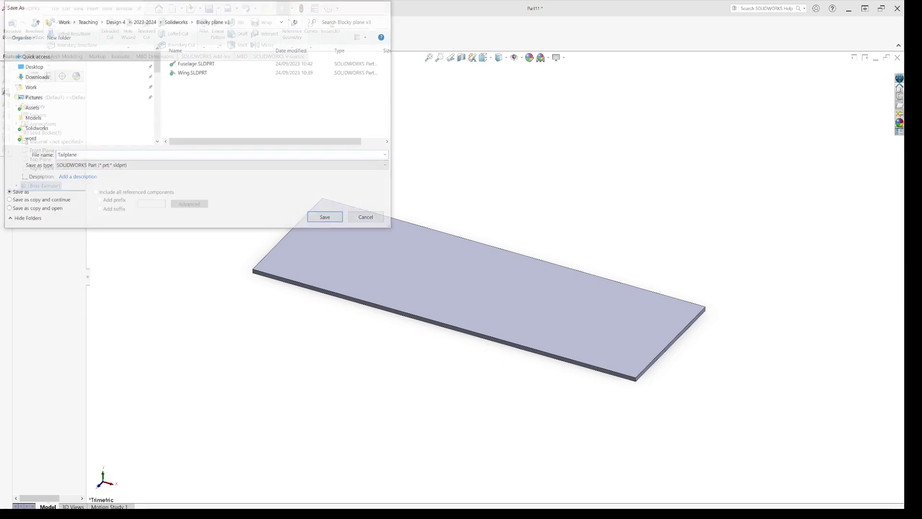
pyautogui.press('Return')
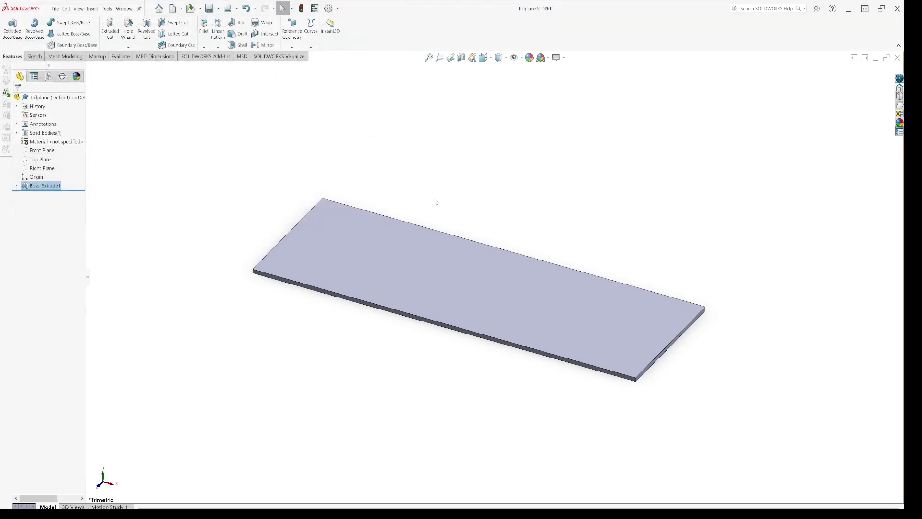
# - Create a new part and sketch a corner rectangle from the origin on the Right Plane
pyautogui.click(174, 10)
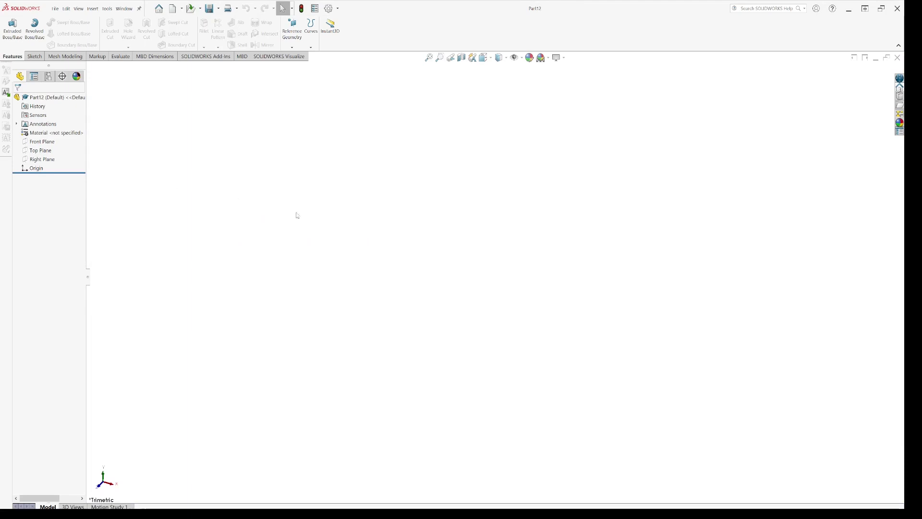
pyautogui.click(44, 164)
pyautogui.click(50, 151)
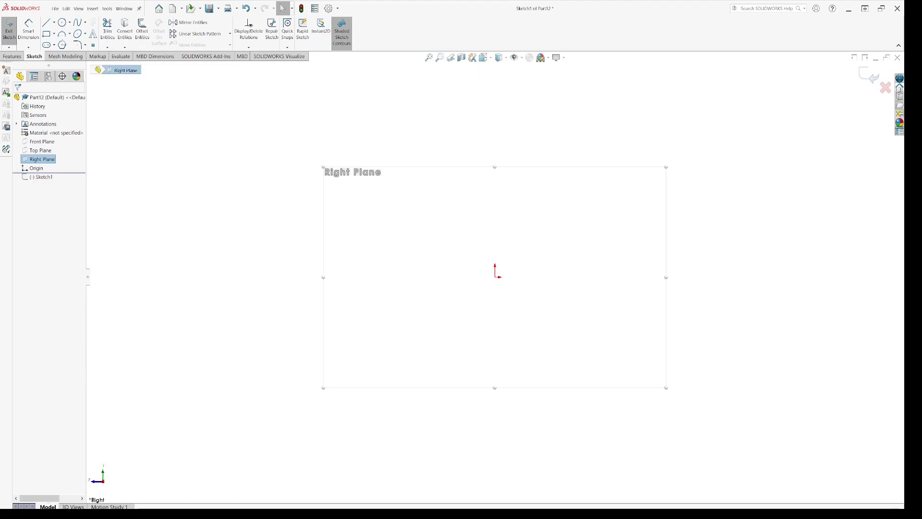
pyautogui.click(46, 34)
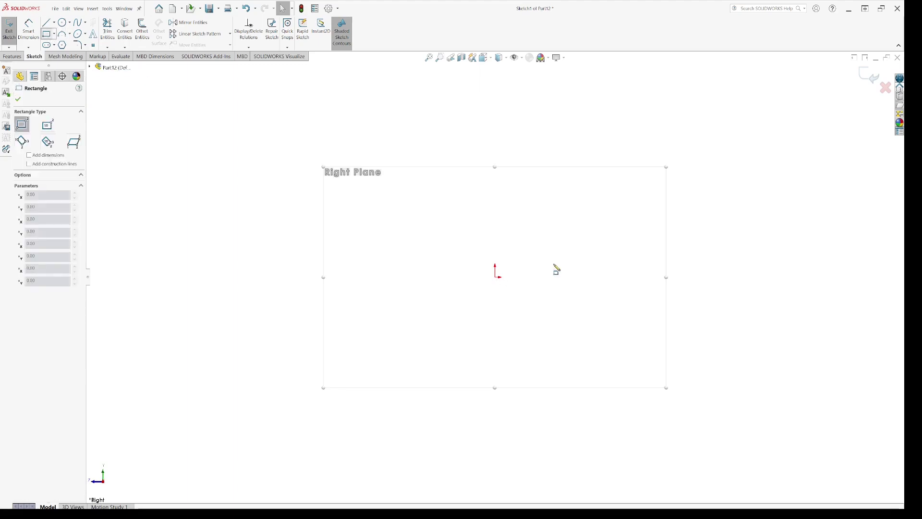
pyautogui.click(496, 278)
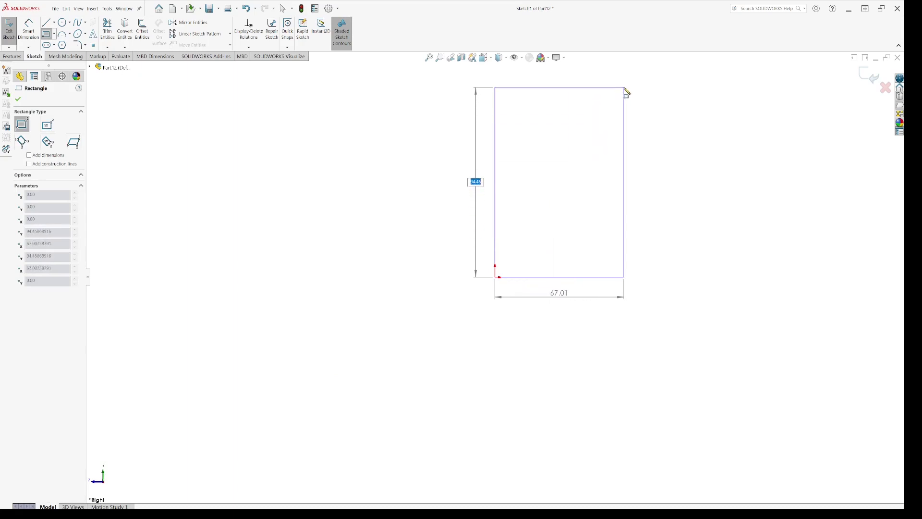
pyautogui.click(623, 88)
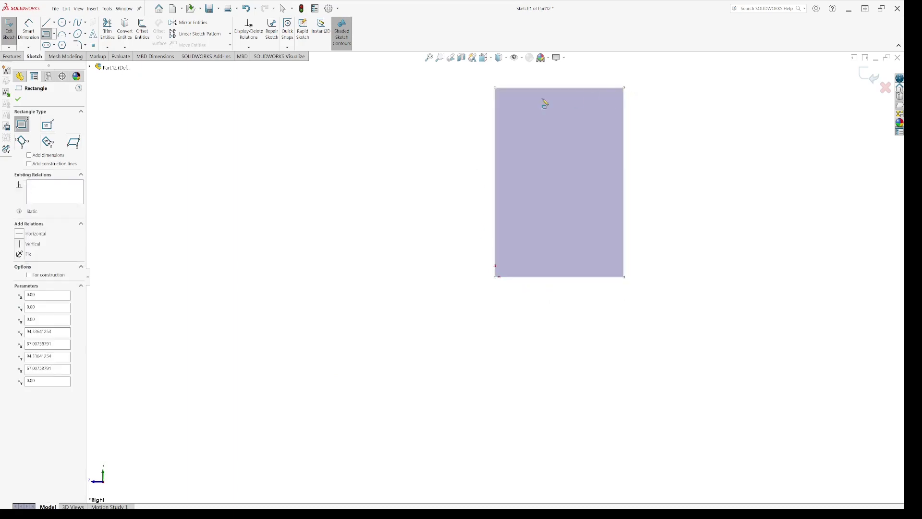
# - Dimension the rectangle's left edge to a 250 mm height
pyautogui.click(30, 32)
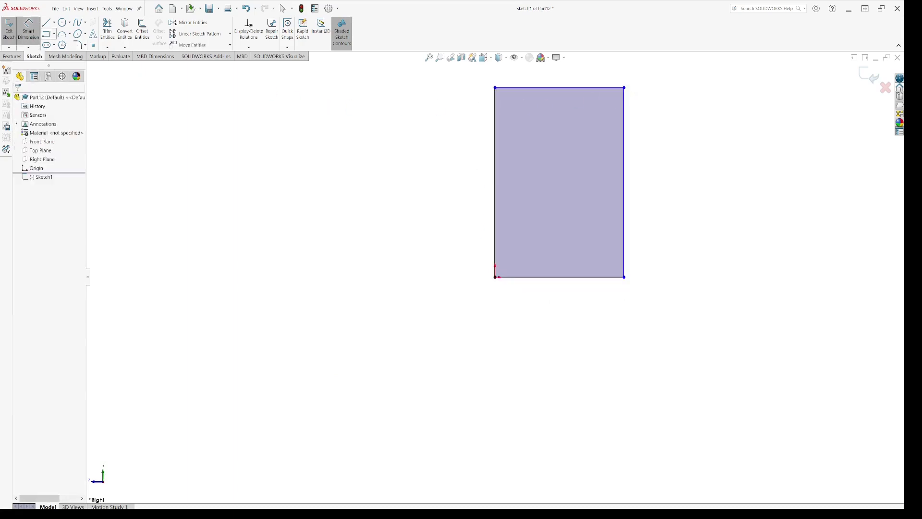
pyautogui.click(495, 181)
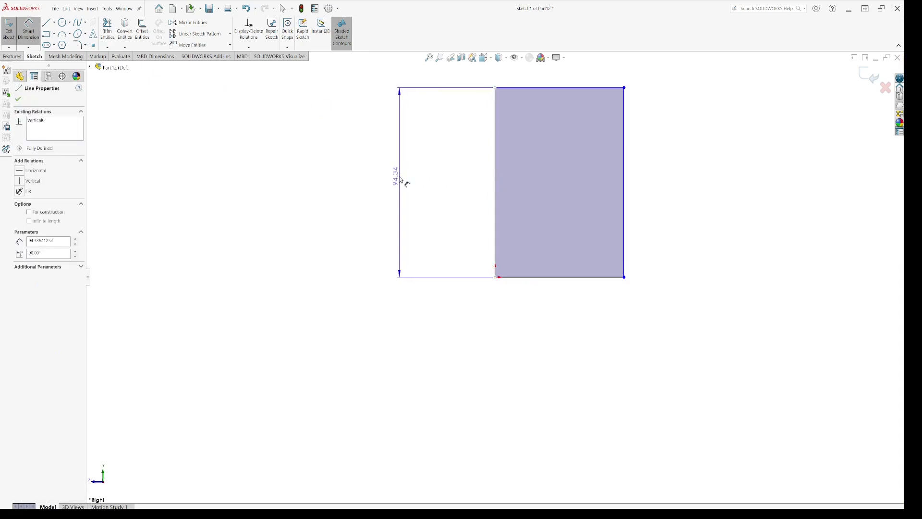
pyautogui.click(402, 181)
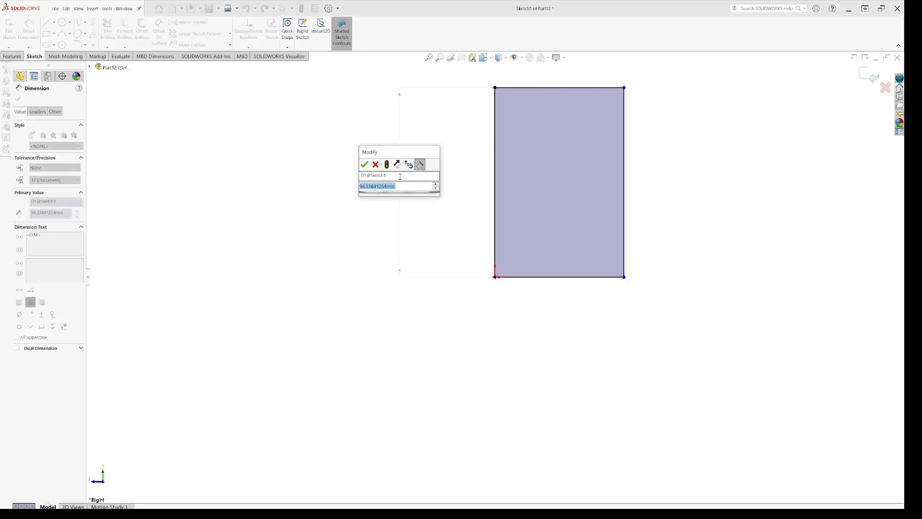
pyautogui.write('250')
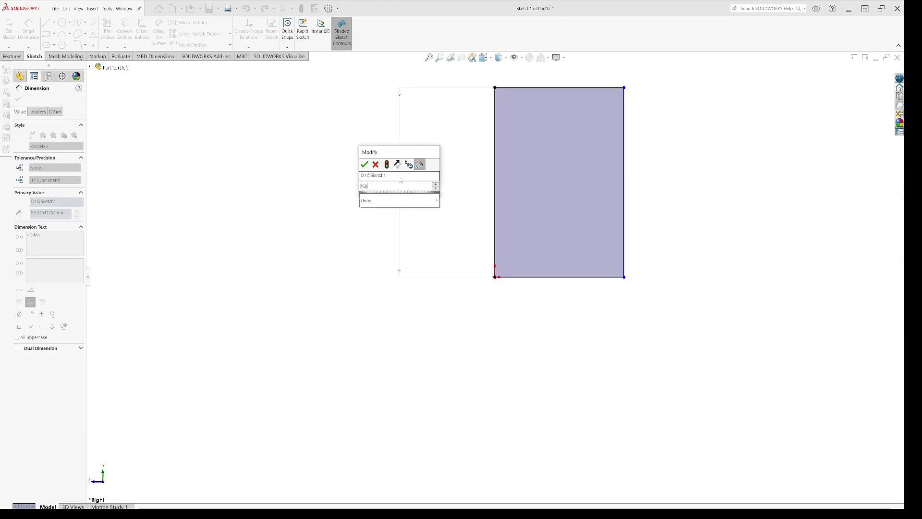
pyautogui.press('Return')
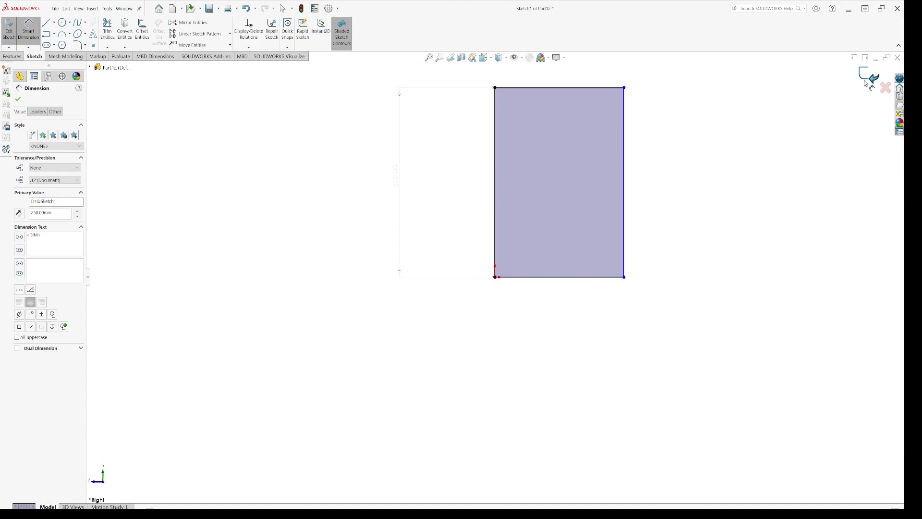
# - Boss-extrude the sketch 10 mm with a Mid Plane end condition into a thin plate
pyautogui.click(13, 56)
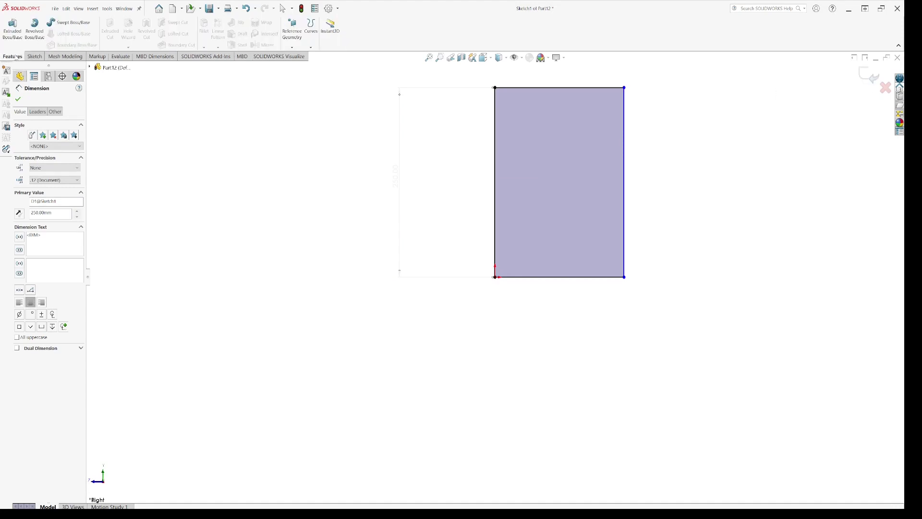
pyautogui.click(13, 30)
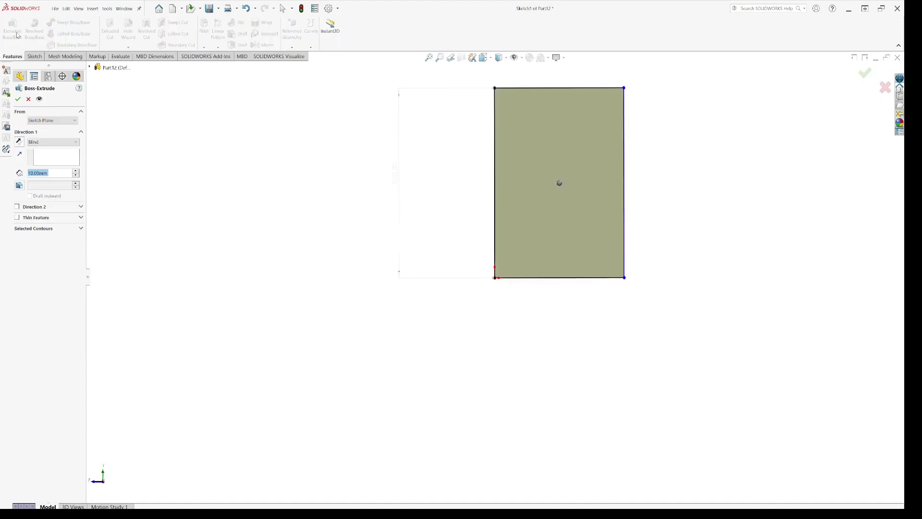
pyautogui.click(46, 142)
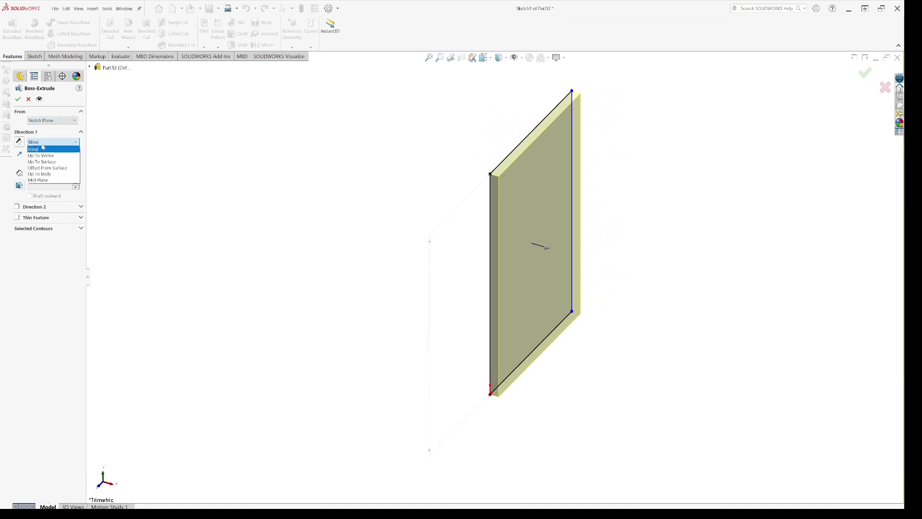
pyautogui.click(45, 180)
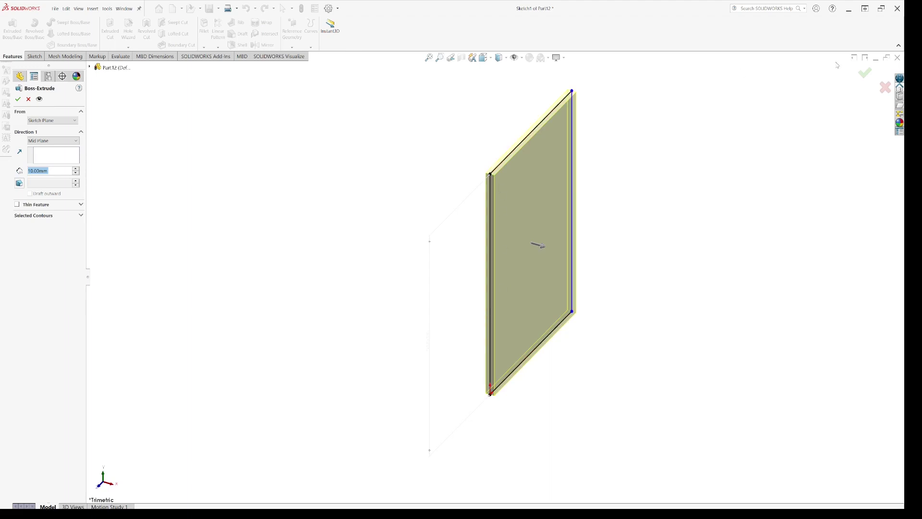
pyautogui.click(863, 74)
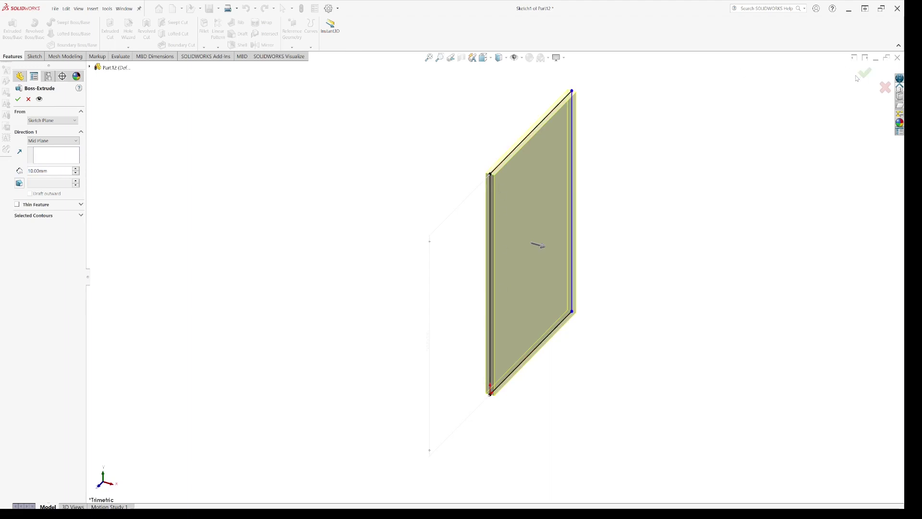
pyautogui.click(866, 76)
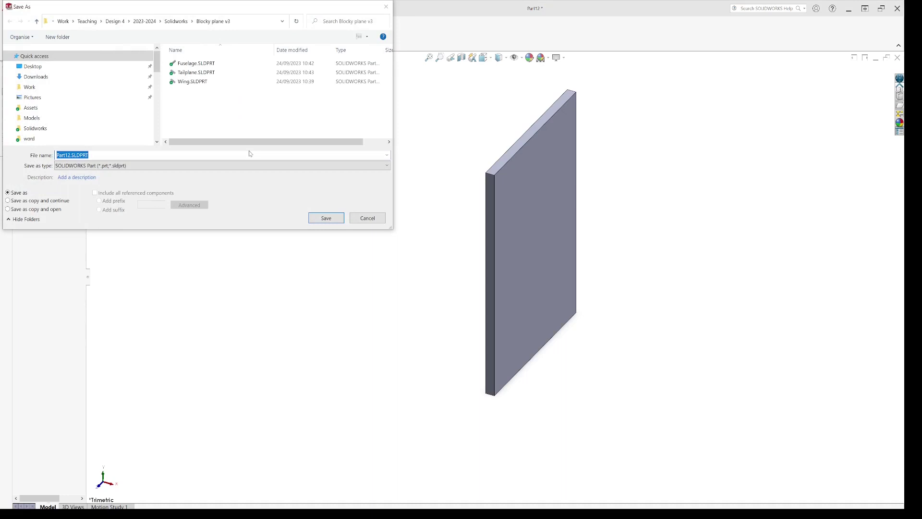
# - Save the part as Fin in the Blocky plane v3 folder
pyautogui.write('Fin')
pyautogui.press('Return')
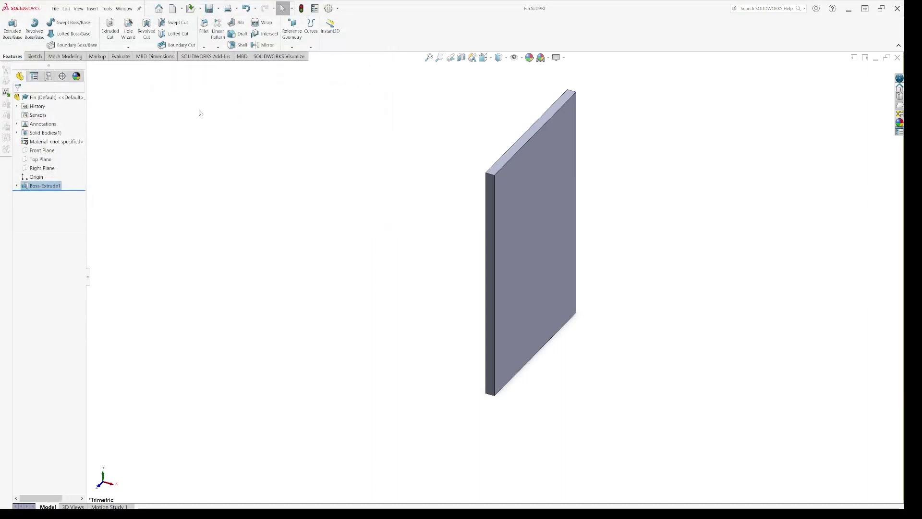
# - Make a new assembly from the part and insert the Wing component at the origin
pyautogui.click(182, 9)
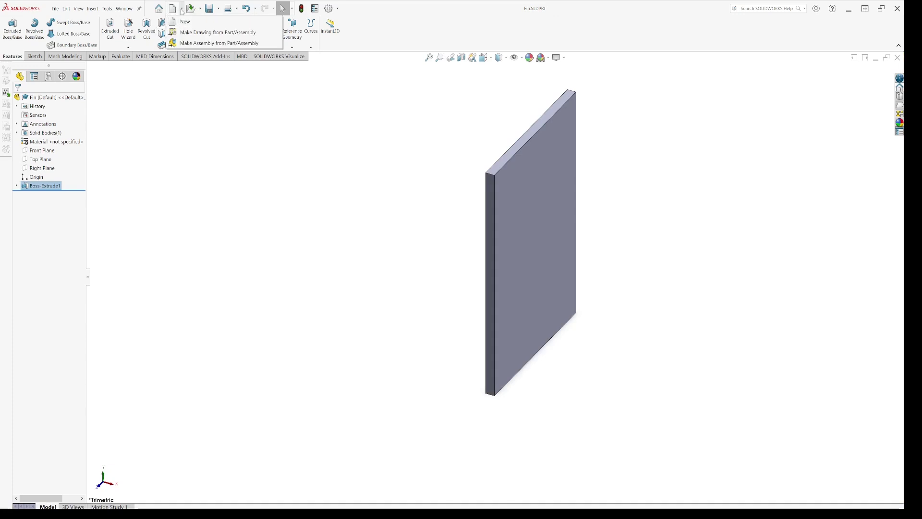
pyautogui.click(182, 45)
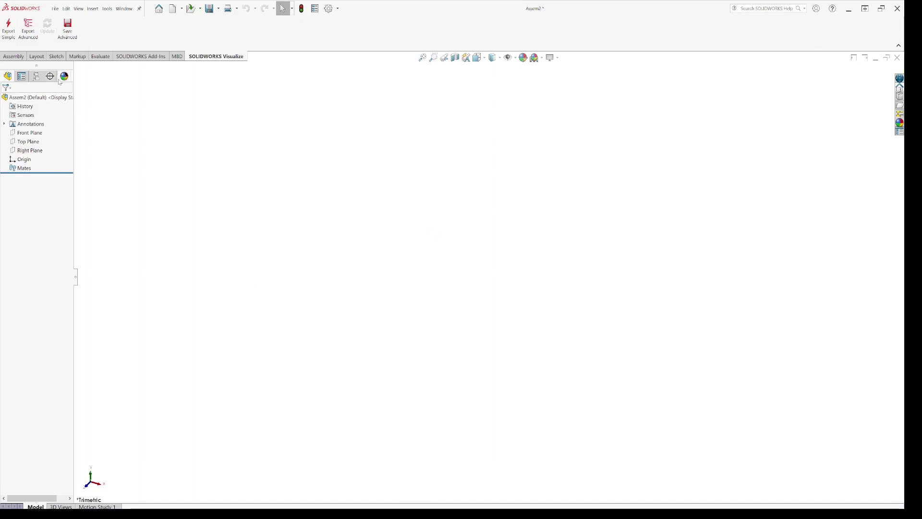
pyautogui.click(11, 56)
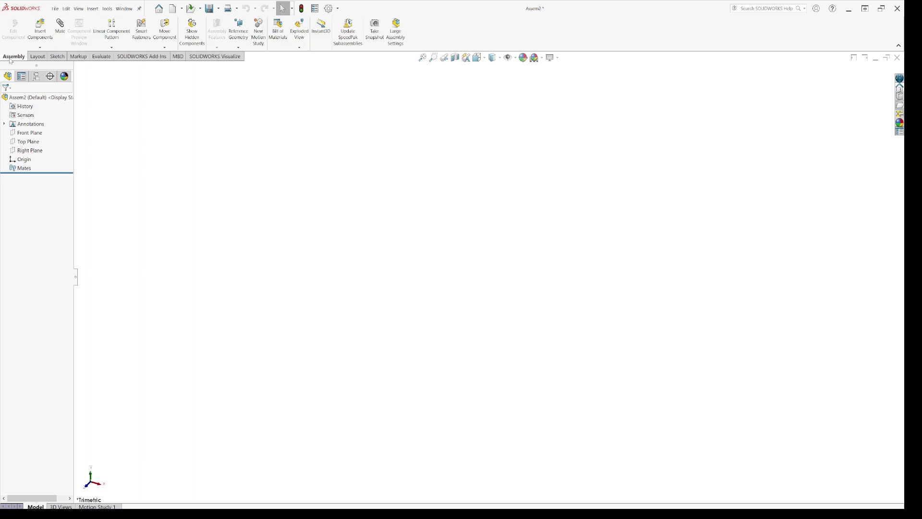
pyautogui.click(37, 33)
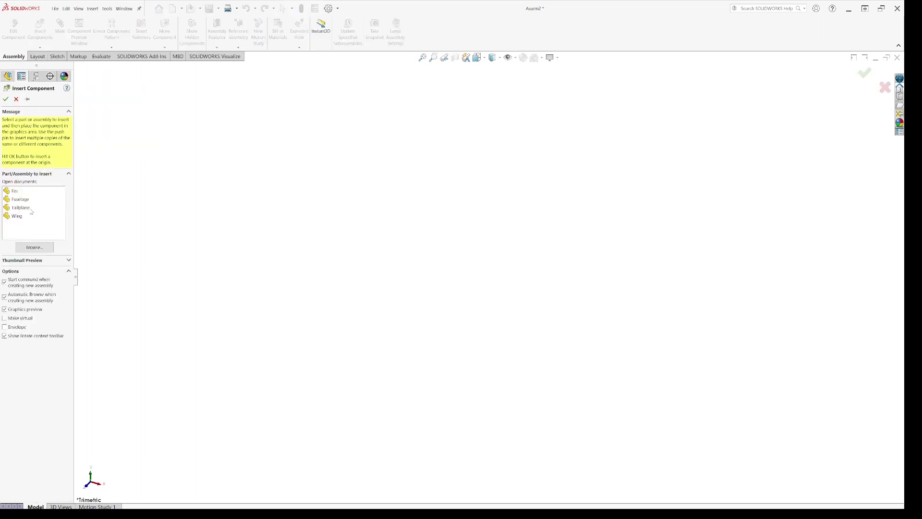
pyautogui.click(16, 216)
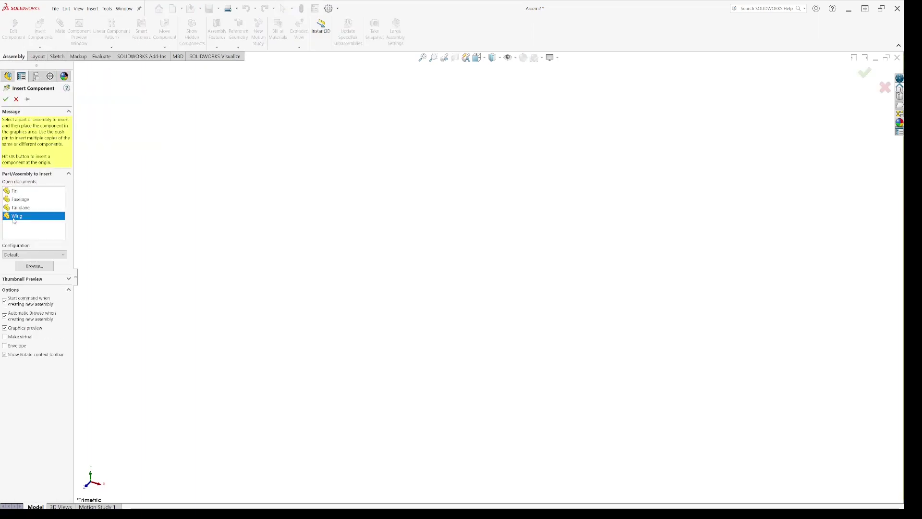
pyautogui.click(5, 101)
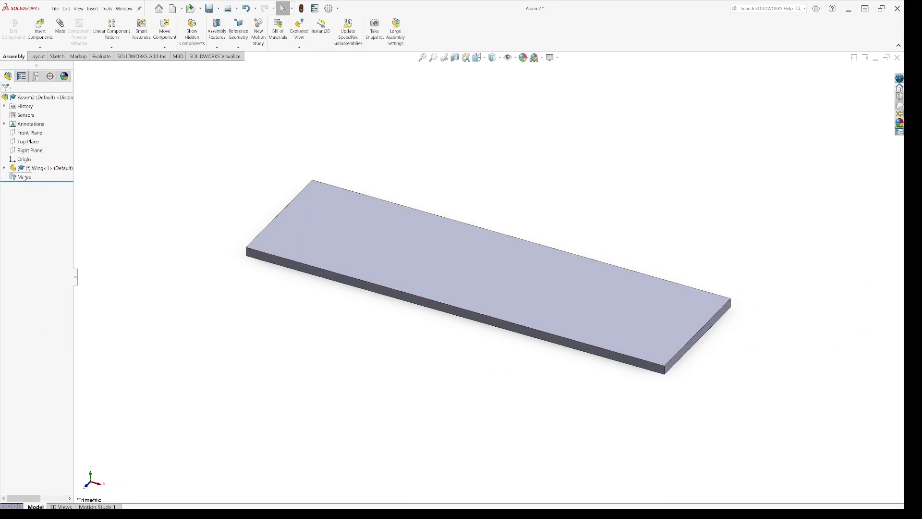
# - Expand Wing<1> in the FeatureManager tree and compare its origin with the assembly origin
pyautogui.click(24, 159)
pyautogui.scroll(-2, 251, 263)
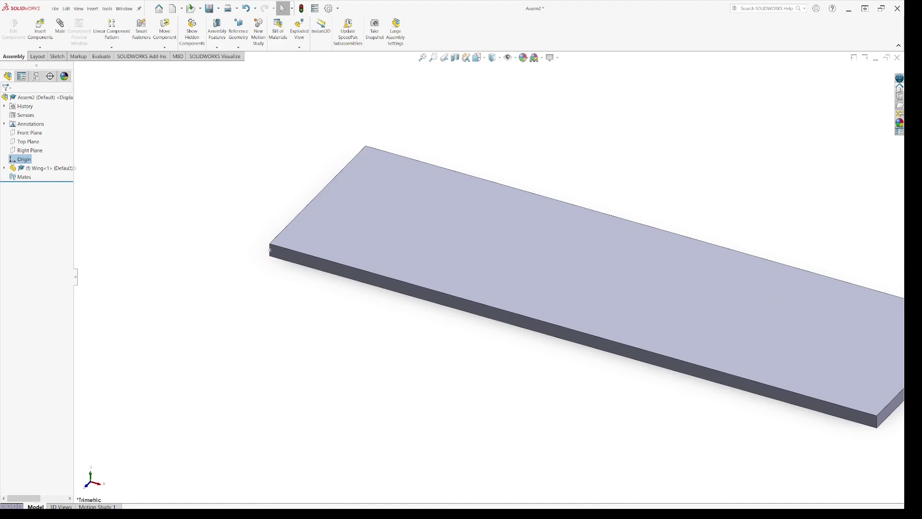
pyautogui.click(4, 168)
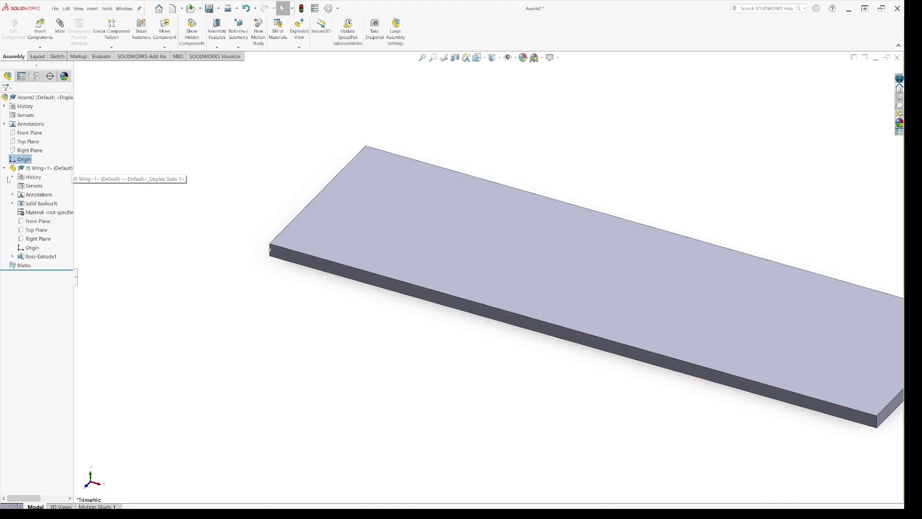
pyautogui.click(37, 249)
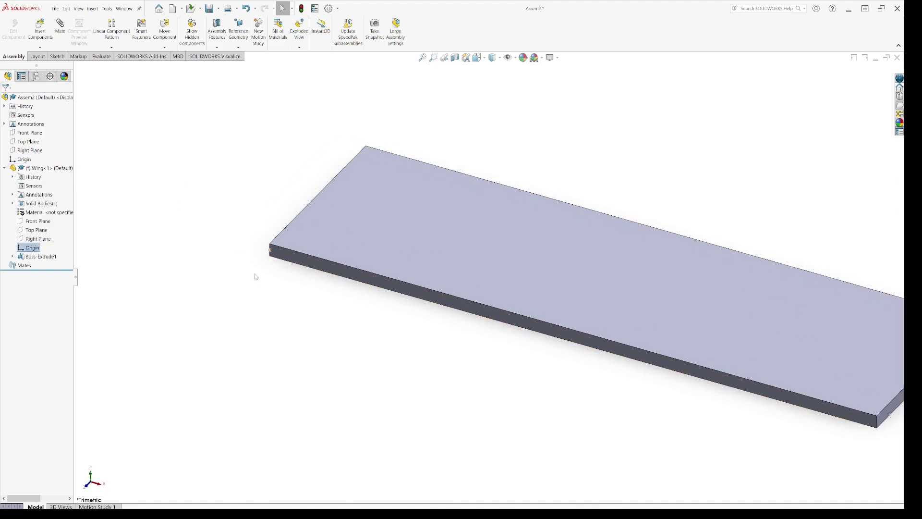
pyautogui.click(48, 168)
pyautogui.scroll(3, 504, 289)
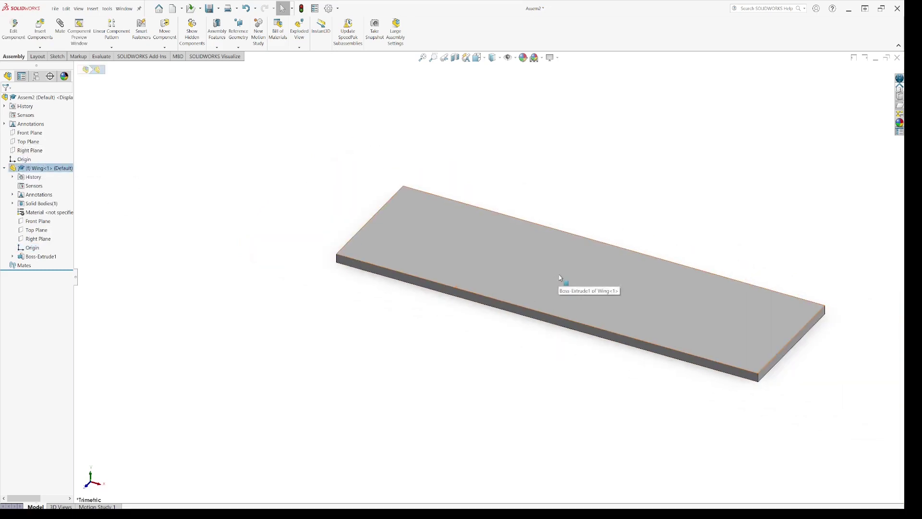
pyautogui.scroll(-2, 463, 254)
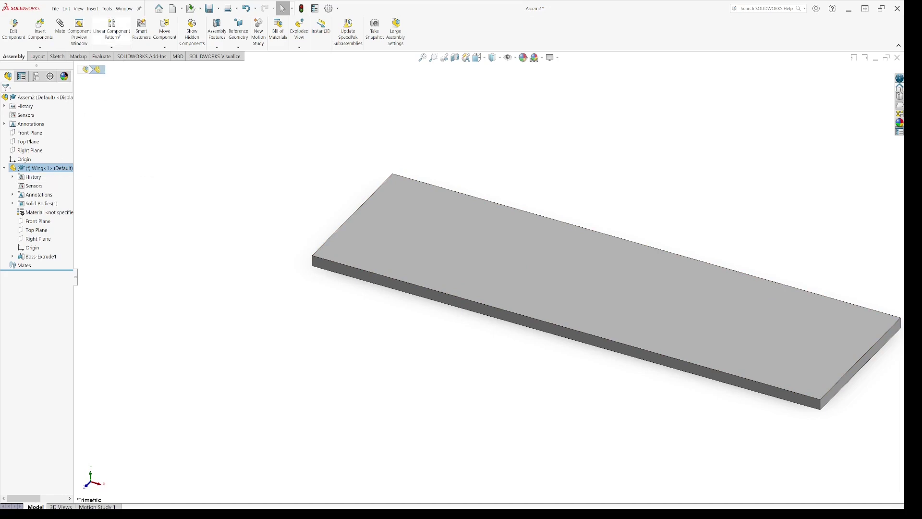
# - Mirror Wing-1 about the Right Plane to create Wing<2>, then orbit to view both wings
pyautogui.click(111, 48)
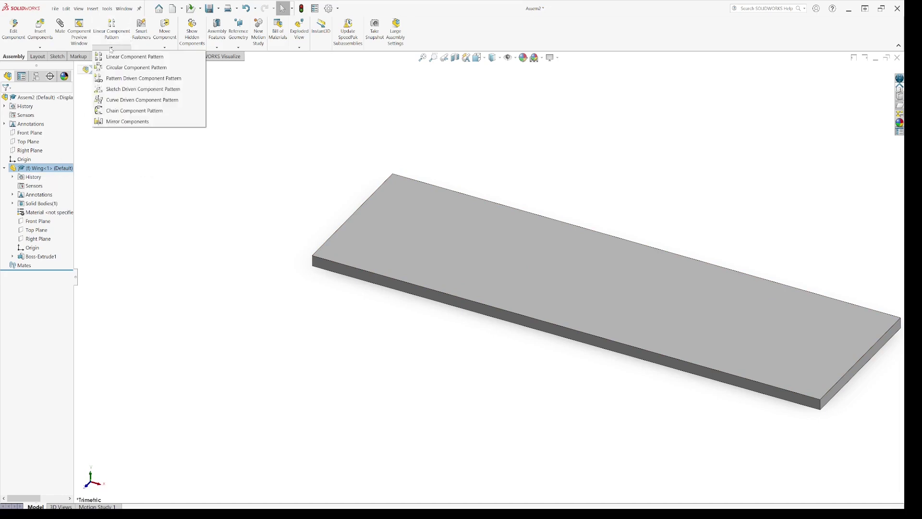
pyautogui.click(127, 121)
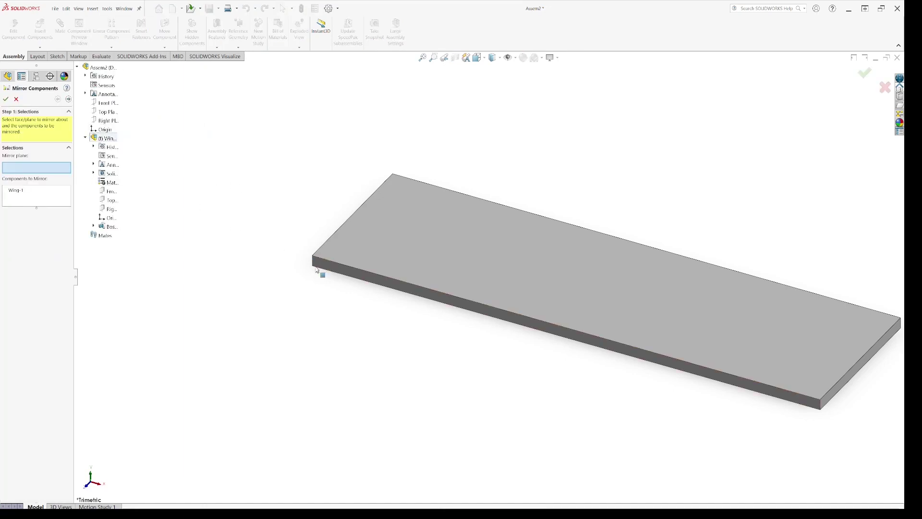
pyautogui.click(108, 120)
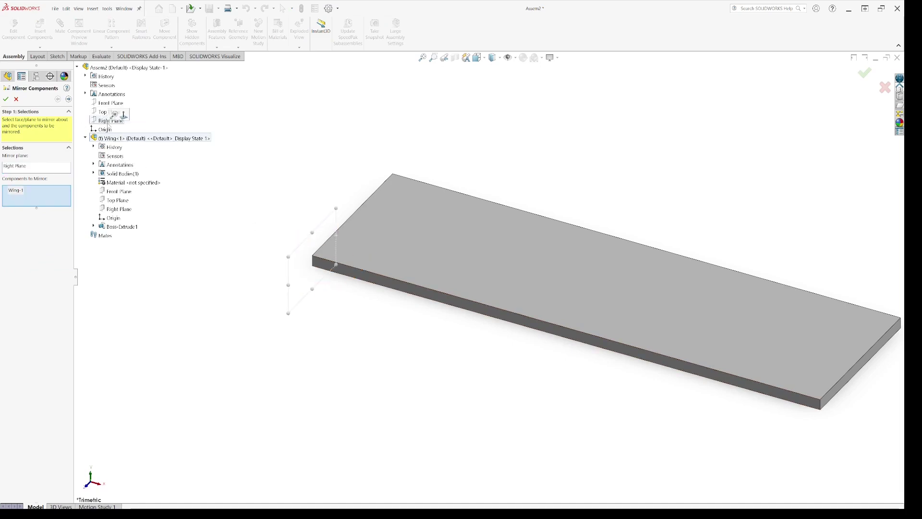
pyautogui.click(36, 204)
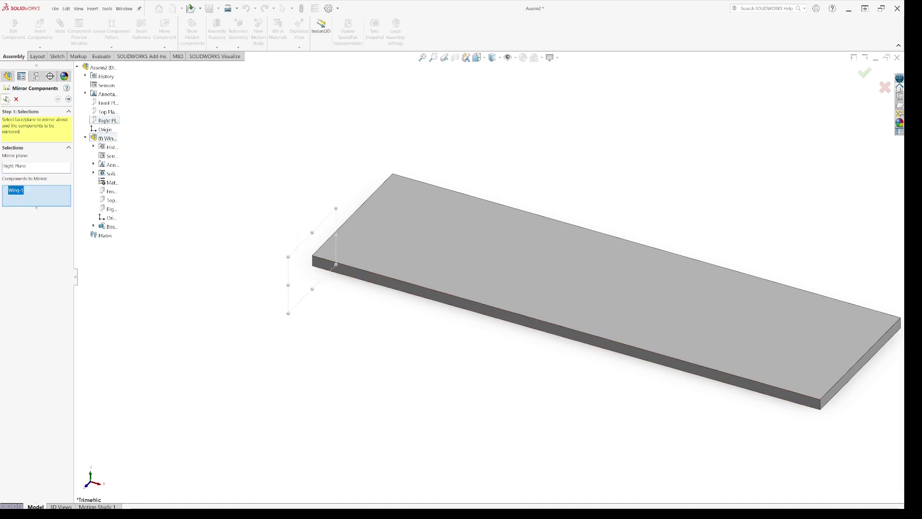
pyautogui.click(69, 98)
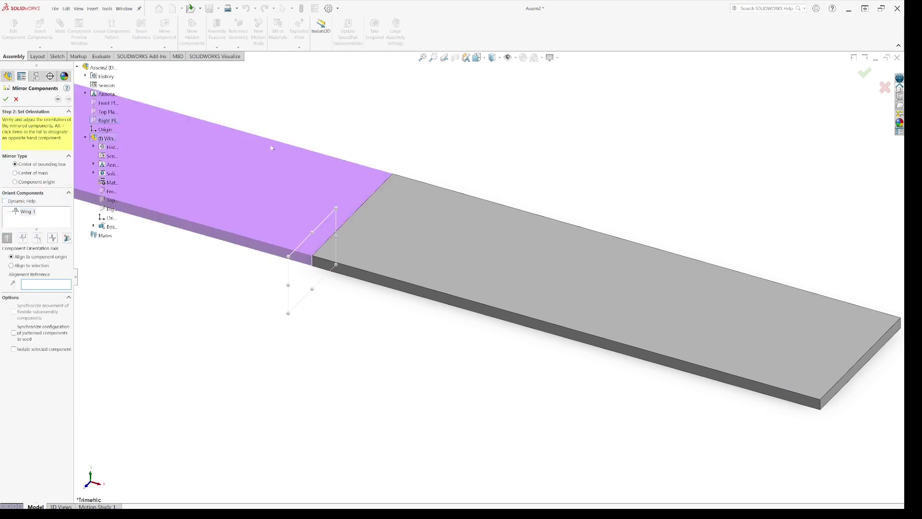
pyautogui.press('z')
pyautogui.press('z')
pyautogui.press('z')
pyautogui.press('z')
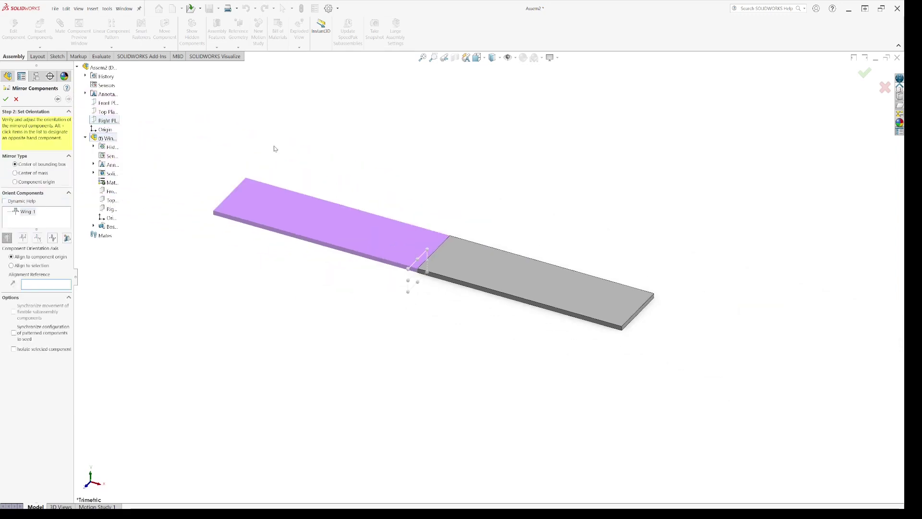
pyautogui.scroll(-1, 274, 148)
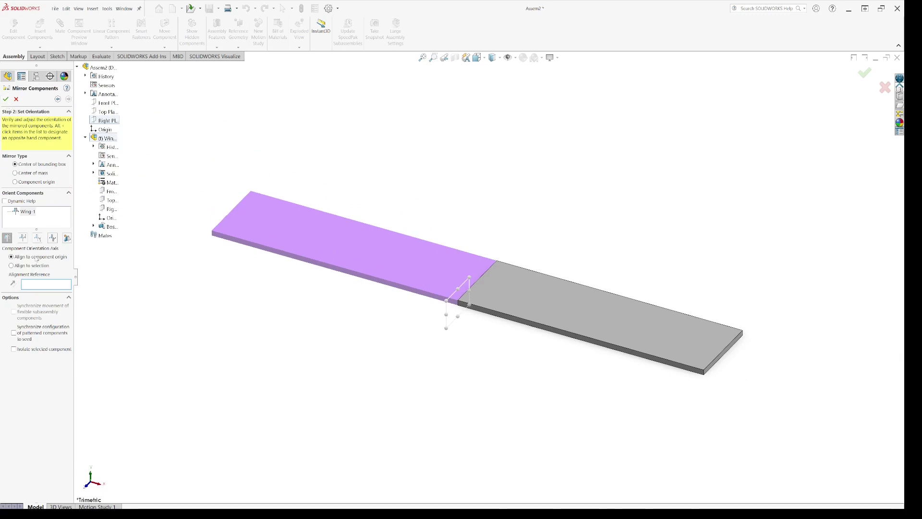
pyautogui.click(6, 99)
pyautogui.scroll(3, 408, 258)
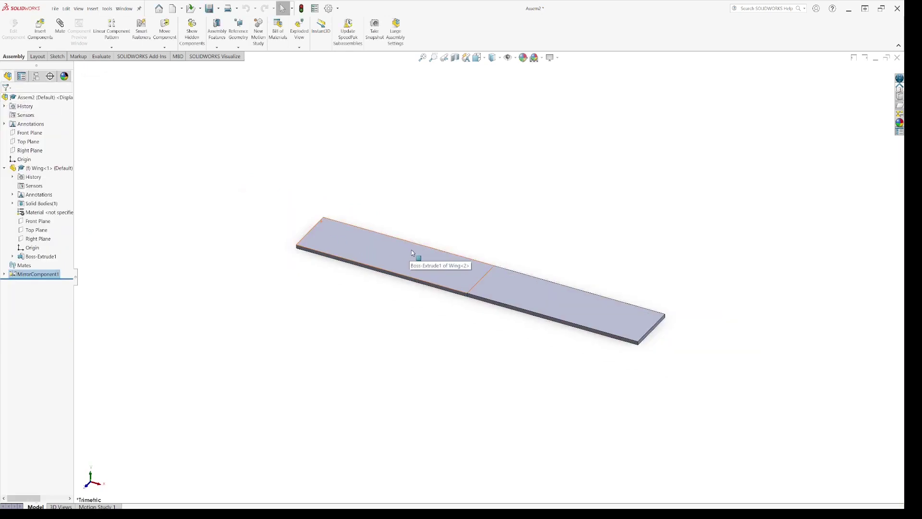
pyautogui.scroll(-2, 499, 277)
pyautogui.moveTo(494, 276)
pyautogui.mouseDown(button='middle')
pyautogui.moveTo(487, 247)
pyautogui.moveTo(432, 235)
pyautogui.moveTo(494, 250)
pyautogui.moveTo(494, 263)
pyautogui.mouseUp(button='middle')
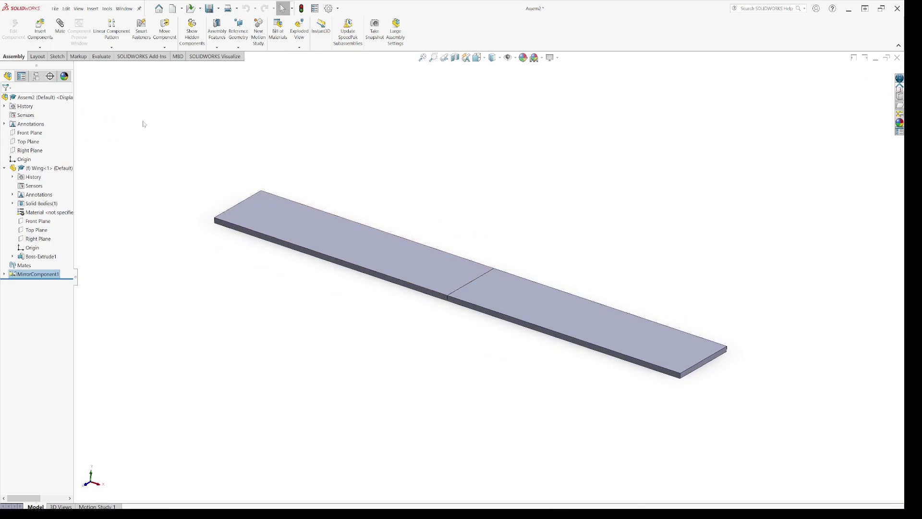
# - Insert the Fuselage part from Open documents at the assembly origin, across the wings
pyautogui.click(40, 31)
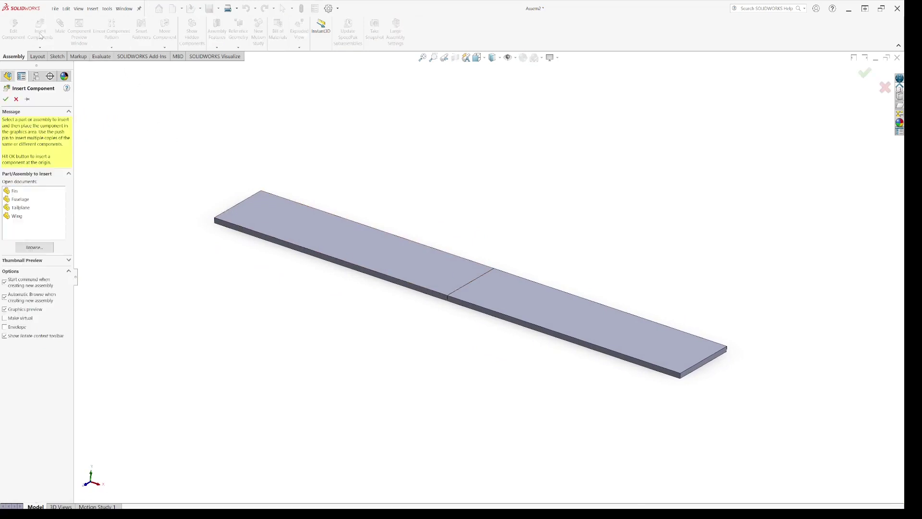
pyautogui.click(19, 200)
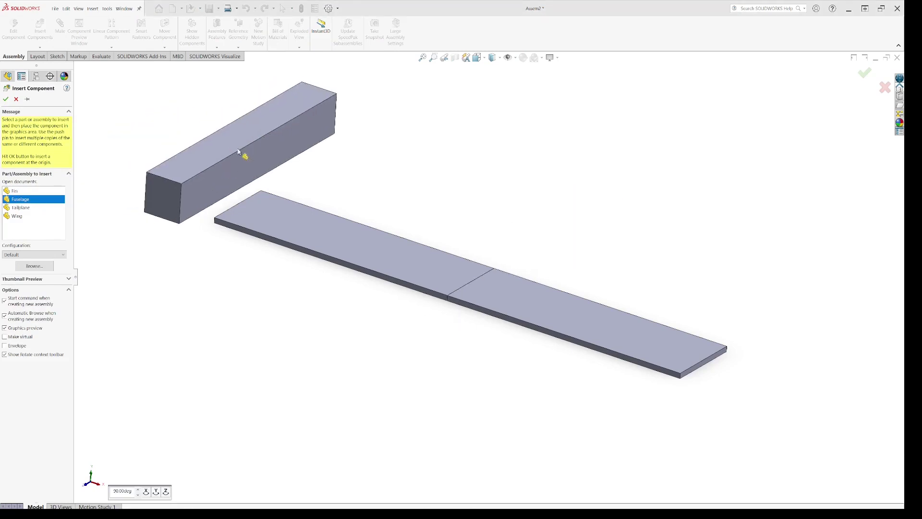
pyautogui.click(6, 99)
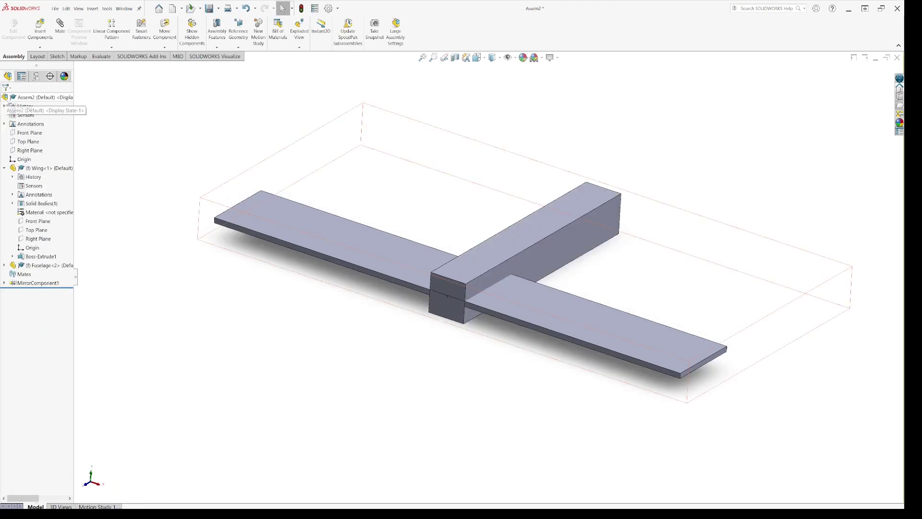
pyautogui.scroll(-3, 458, 304)
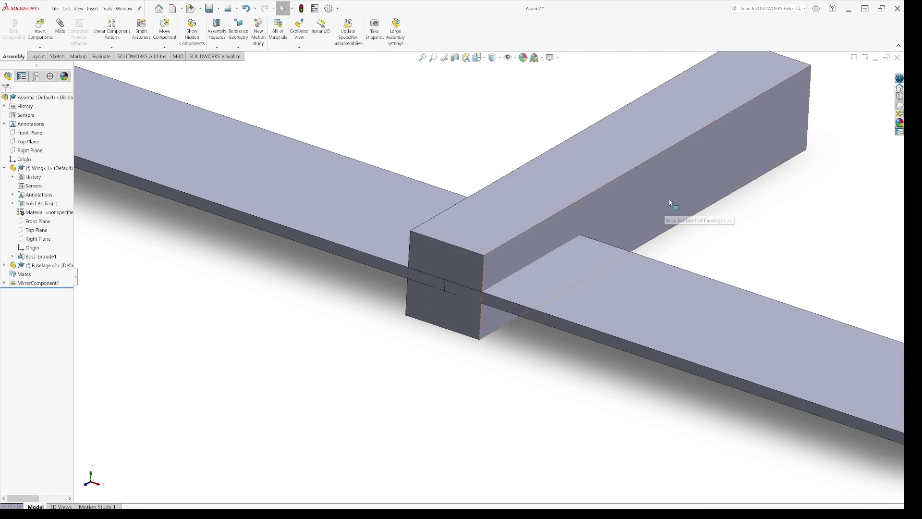
# - Float the fixed Fuselage component so it can be moved
pyautogui.moveTo(657, 191); pyautogui.dragTo(623, 201)
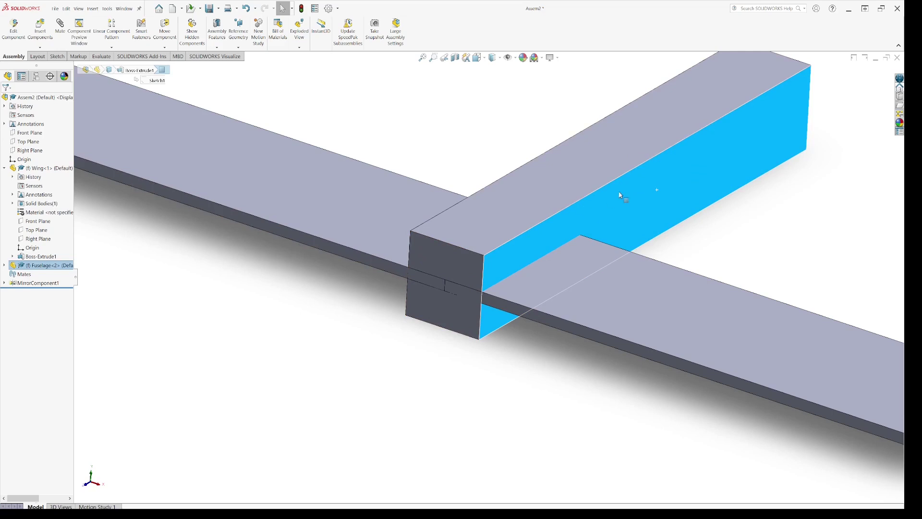
pyautogui.click(674, 164)
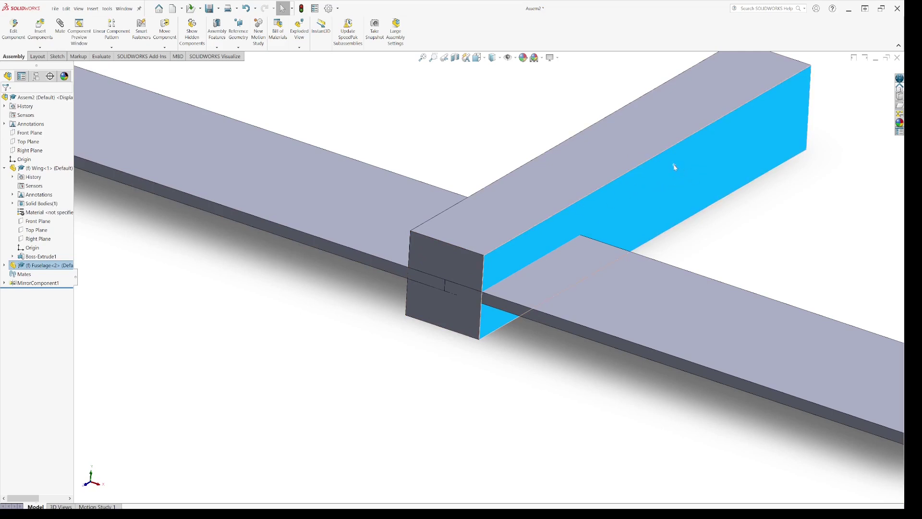
pyautogui.rightClick(511, 263)
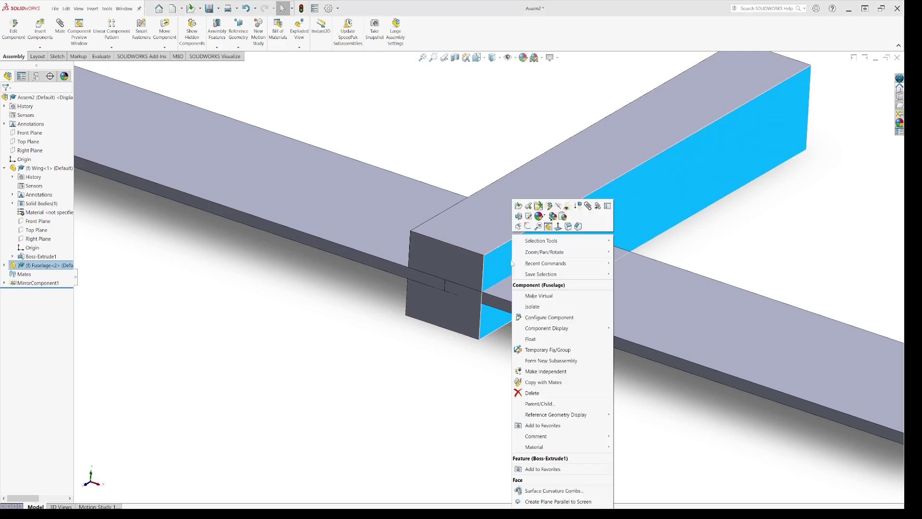
pyautogui.click(532, 339)
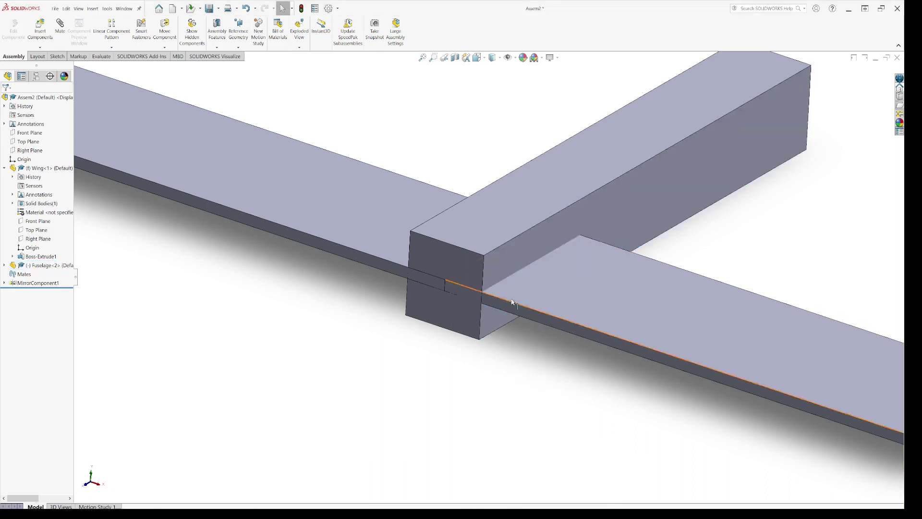
# - Slide the fuselage along its Z axis with the move triad
pyautogui.rightClick(530, 199)
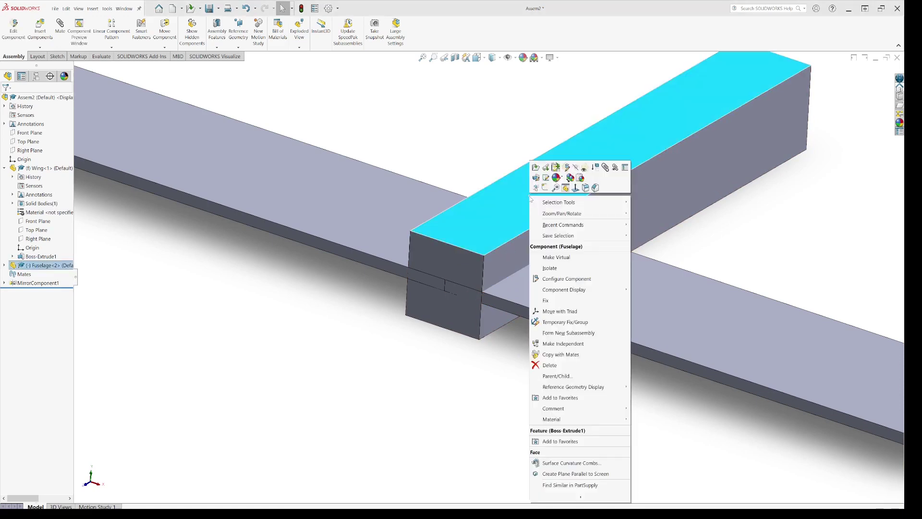
pyautogui.click(557, 311)
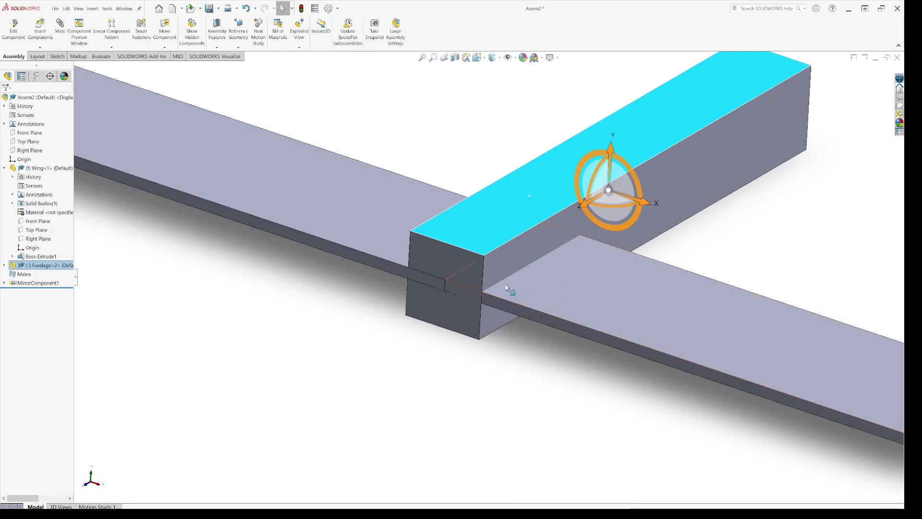
pyautogui.moveTo(585, 208); pyautogui.dragTo(521, 264)
pyautogui.click(535, 294)
pyautogui.moveTo(535, 295); pyautogui.dragTo(514, 318, button='middle')
pyautogui.moveTo(475, 229); pyautogui.dragTo(495, 215, button='middle')
# - Adjust the fuselage along Z and lower it along Y to sit centred beneath the wing
pyautogui.rightClick(495, 215)
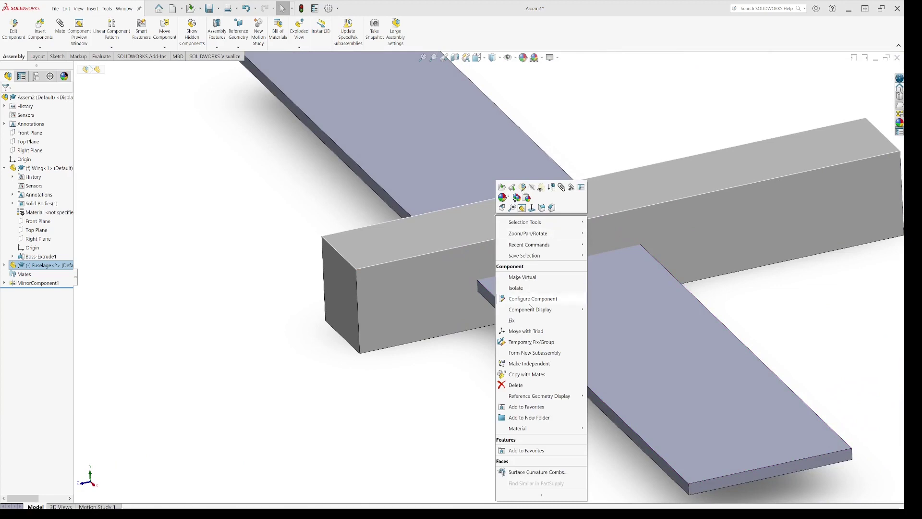
pyautogui.click(525, 330)
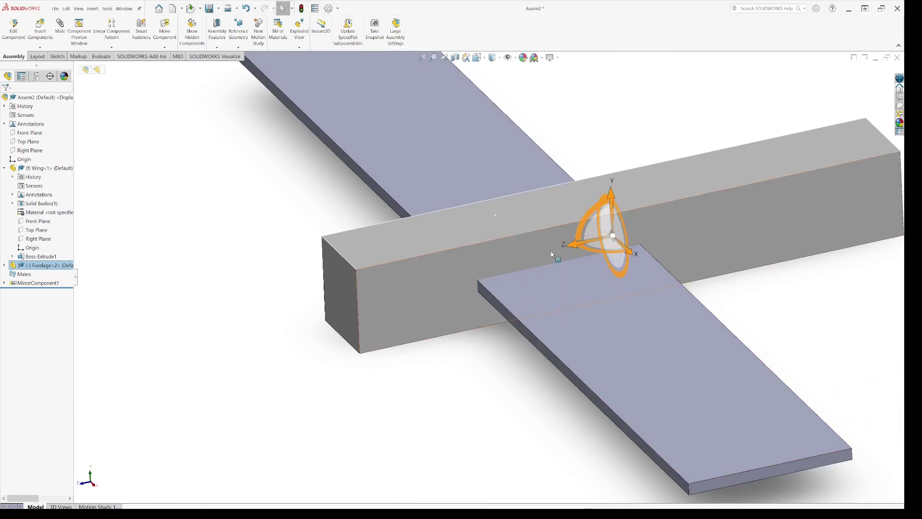
pyautogui.moveTo(575, 245); pyautogui.dragTo(549, 251)
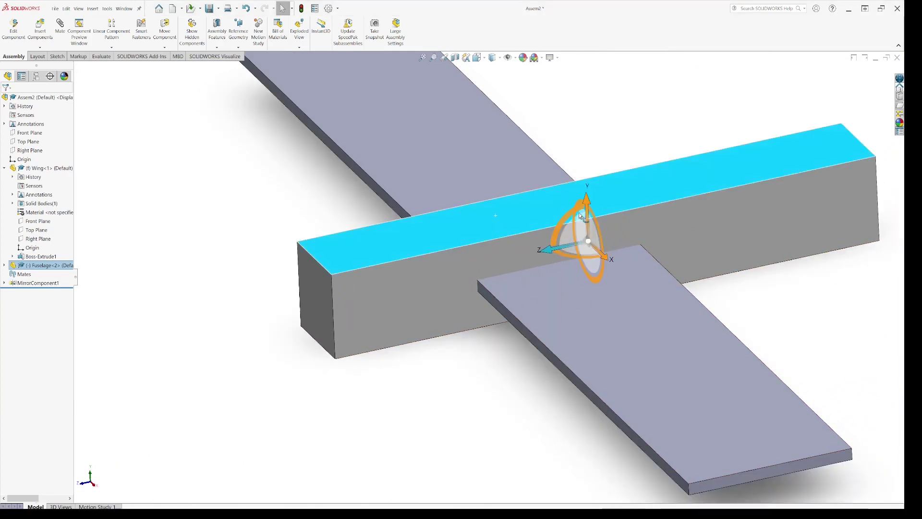
pyautogui.moveTo(587, 204); pyautogui.dragTo(591, 258)
pyautogui.moveTo(591, 269); pyautogui.dragTo(461, 411, button='middle')
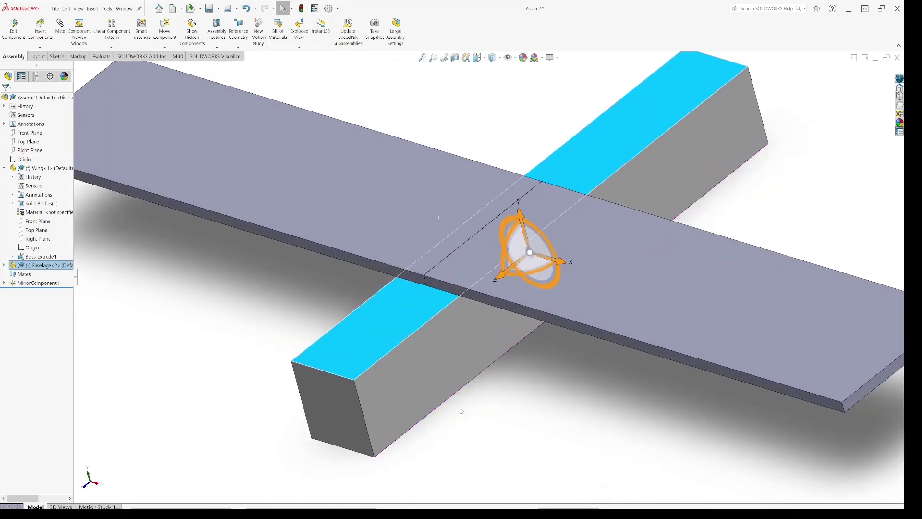
# - Insert the Tailplane part from Open documents at the origin and fit the model in view
pyautogui.click(41, 32)
pyautogui.click(21, 208)
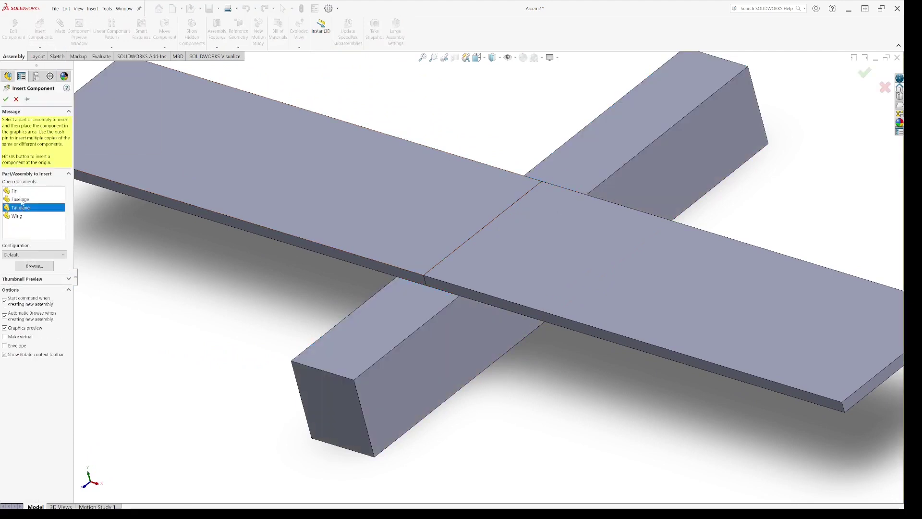
pyautogui.click(6, 99)
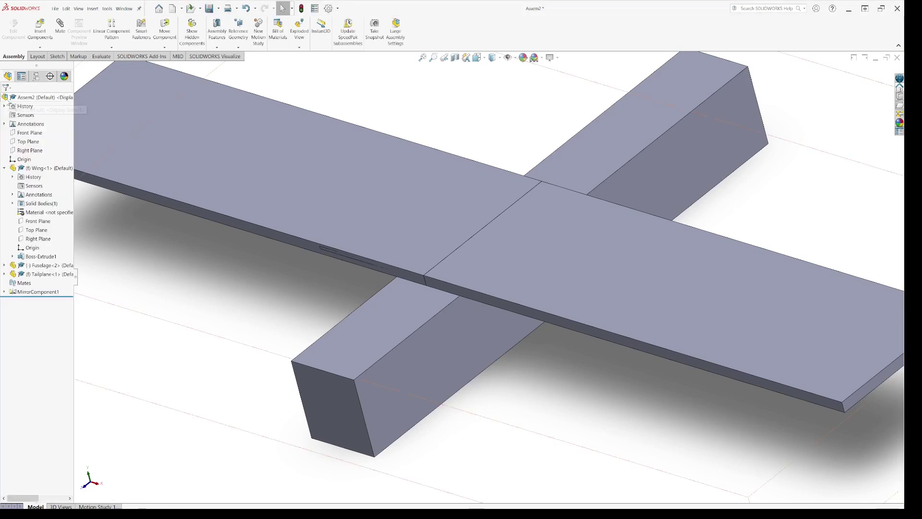
pyautogui.press('f')
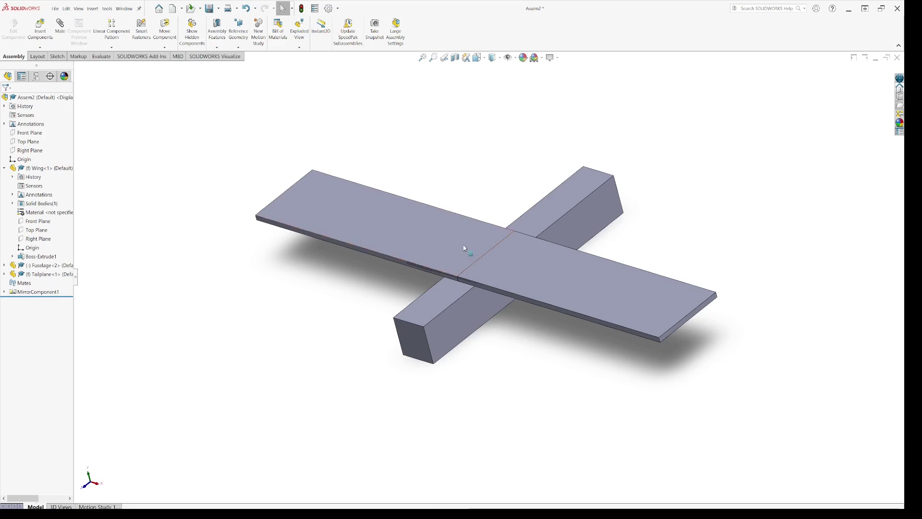
pyautogui.scroll(-3, 481, 277)
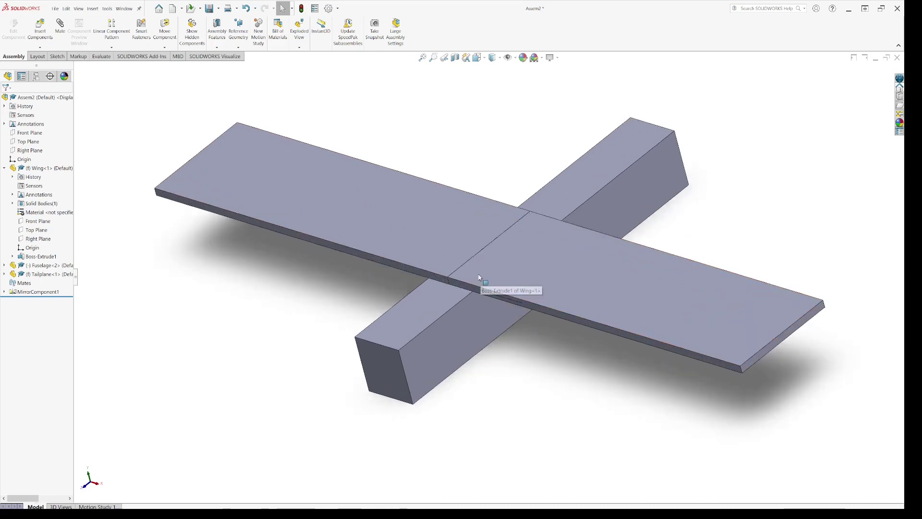
pyautogui.scroll(3, 477, 275)
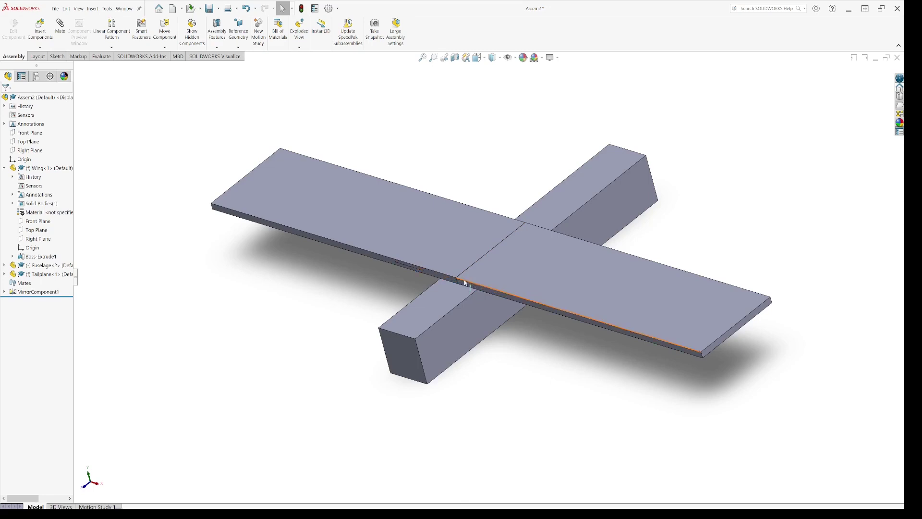
# - Isolate the Tailplane and set it to Float
pyautogui.rightClick(42, 277)
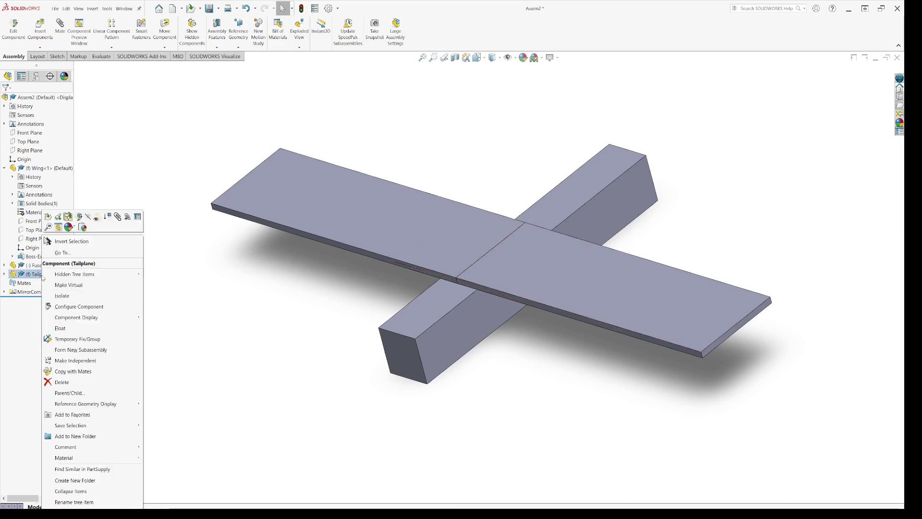
pyautogui.click(62, 296)
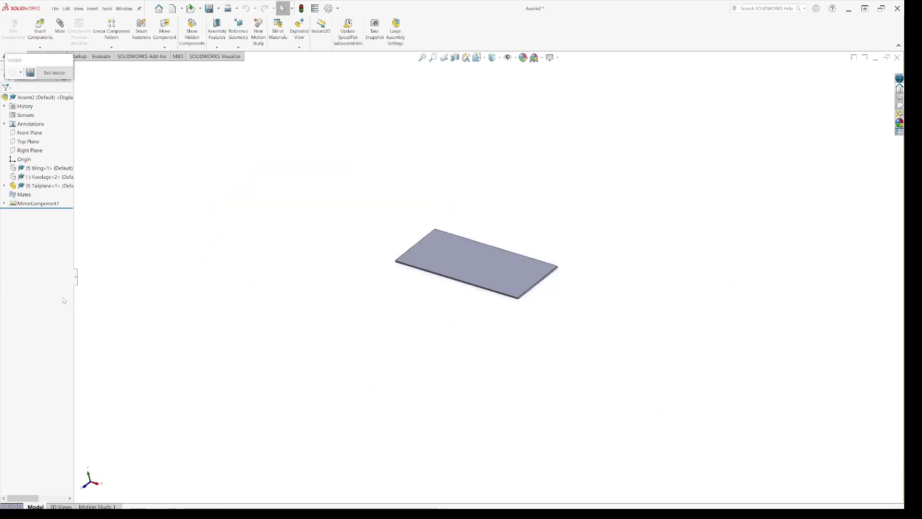
pyautogui.click(470, 256)
pyautogui.rightClick(469, 256)
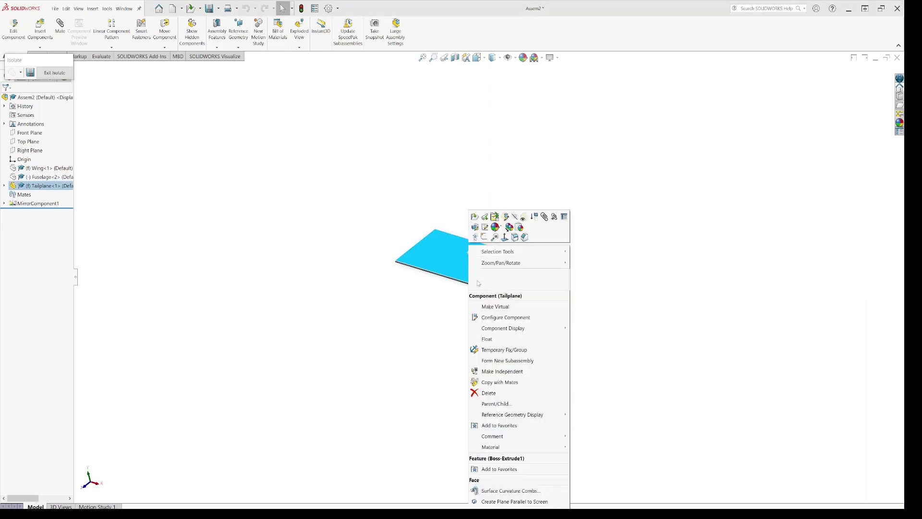
pyautogui.click(486, 339)
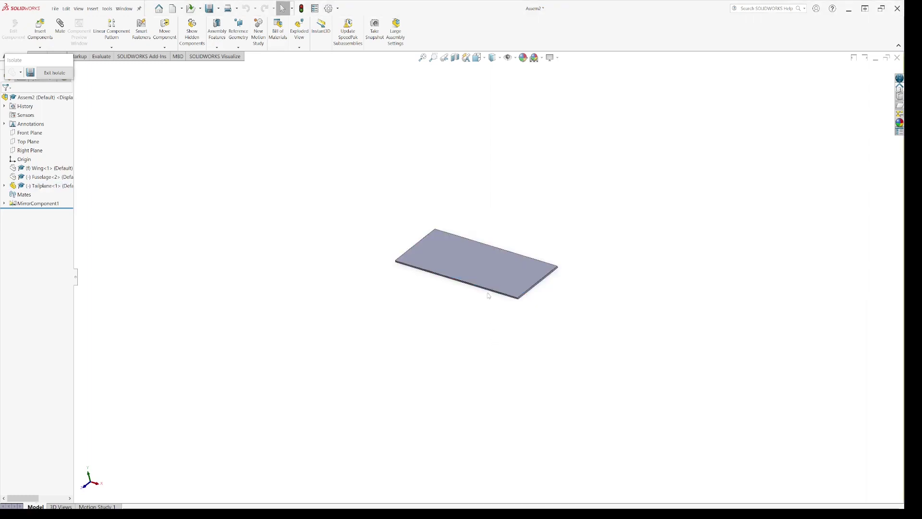
# - Slide the isolated tailplane back along its Z axis with the move triad
pyautogui.click(483, 273)
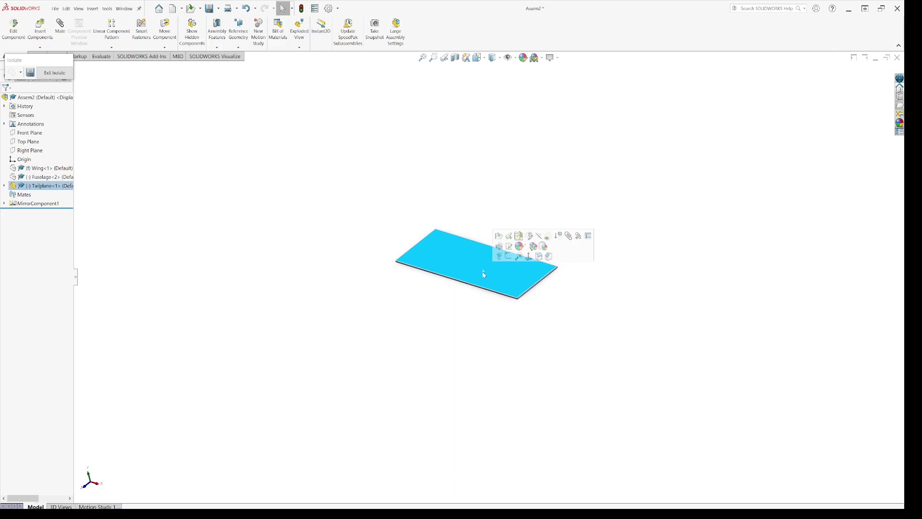
pyautogui.rightClick(483, 273)
pyautogui.click(506, 342)
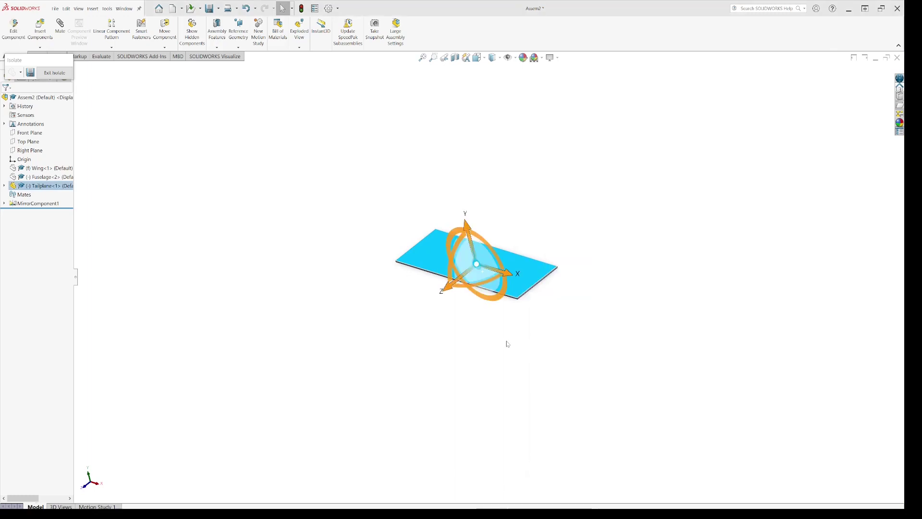
pyautogui.moveTo(443, 290); pyautogui.dragTo(615, 149)
pyautogui.click(379, 256)
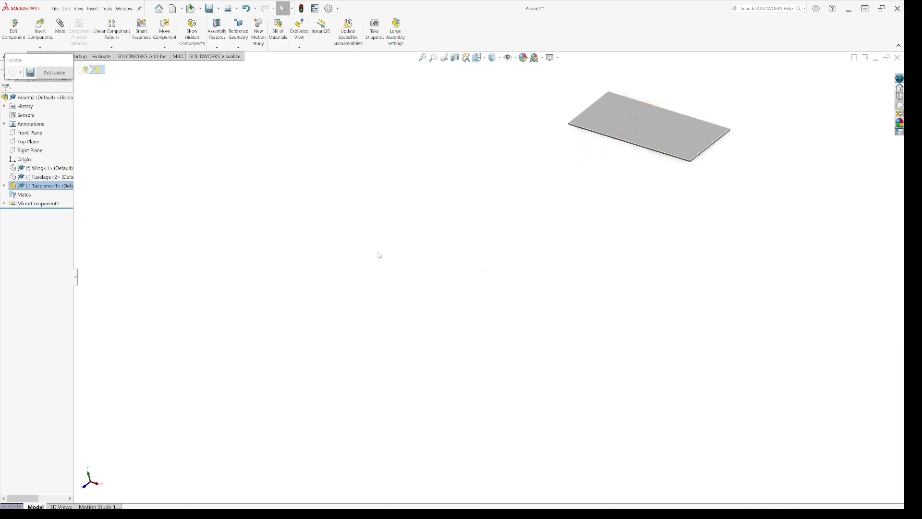
# - Place the tailplane on the fuselage's rear end, rotated about -13.79 degrees, in isometric view
pyautogui.click(54, 72)
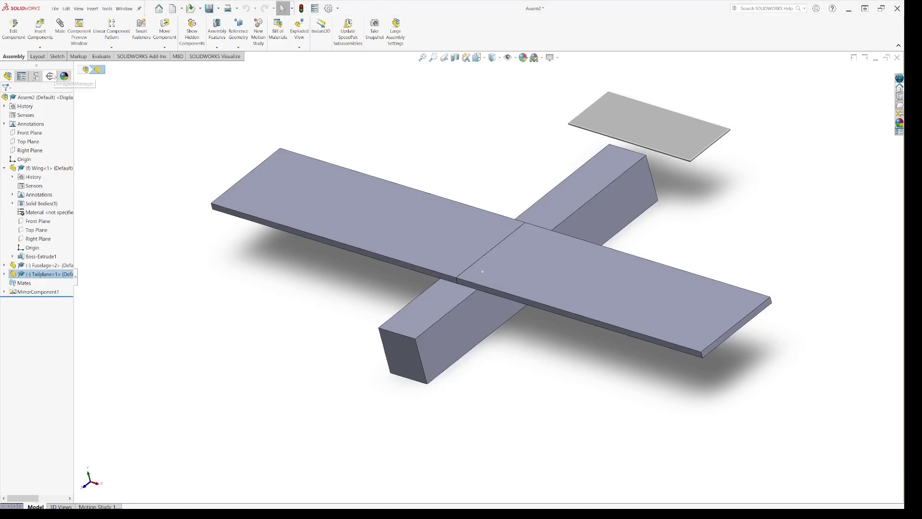
pyautogui.moveTo(570, 212); pyautogui.dragTo(545, 257, button='middle')
pyautogui.rightClick(682, 147)
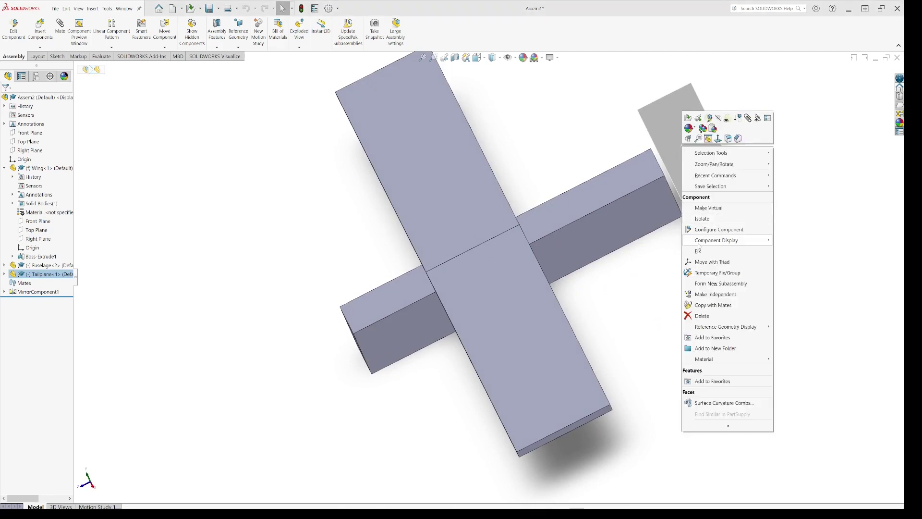
pyautogui.click(712, 262)
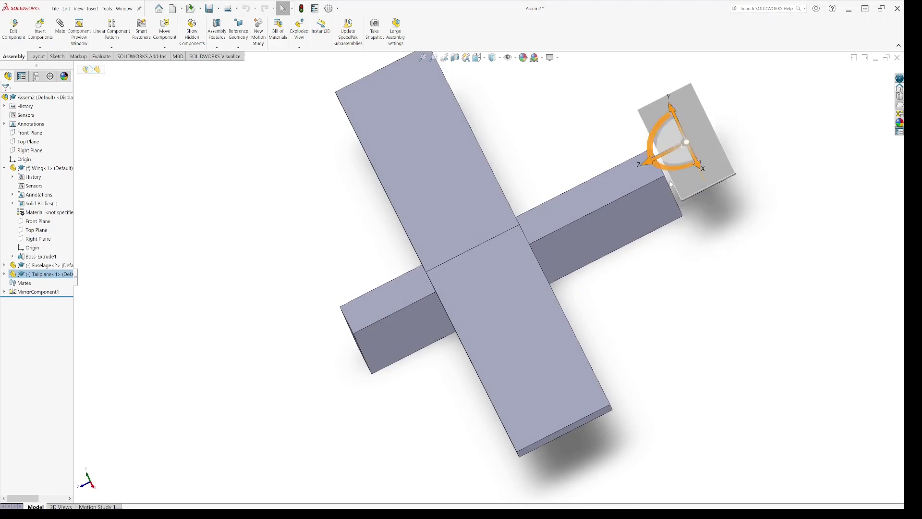
pyautogui.moveTo(648, 165); pyautogui.dragTo(624, 233)
pyautogui.moveTo(624, 233); pyautogui.dragTo(607, 152, button='middle')
pyautogui.moveTo(661, 118); pyautogui.dragTo(663, 124)
pyautogui.hotkey('ctrl', '7')
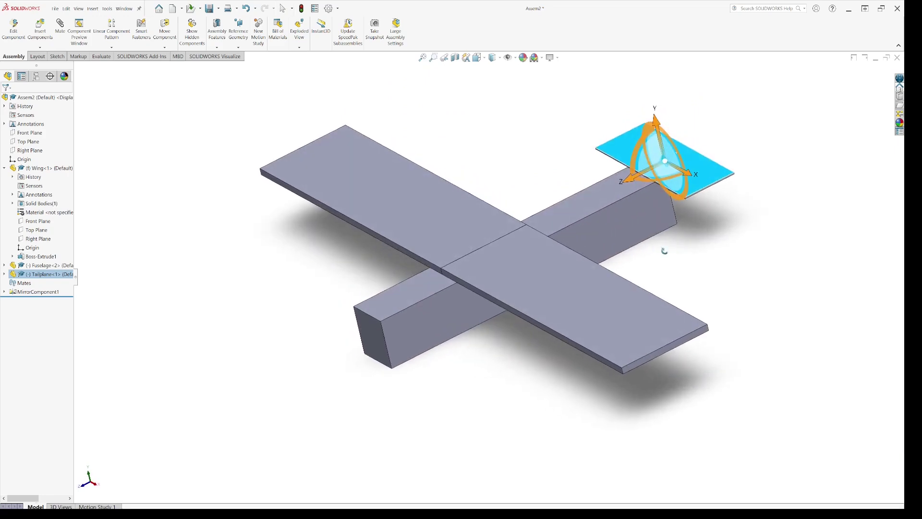
# - Insert the Fin part into the assembly and set it to Float
pyautogui.click(41, 33)
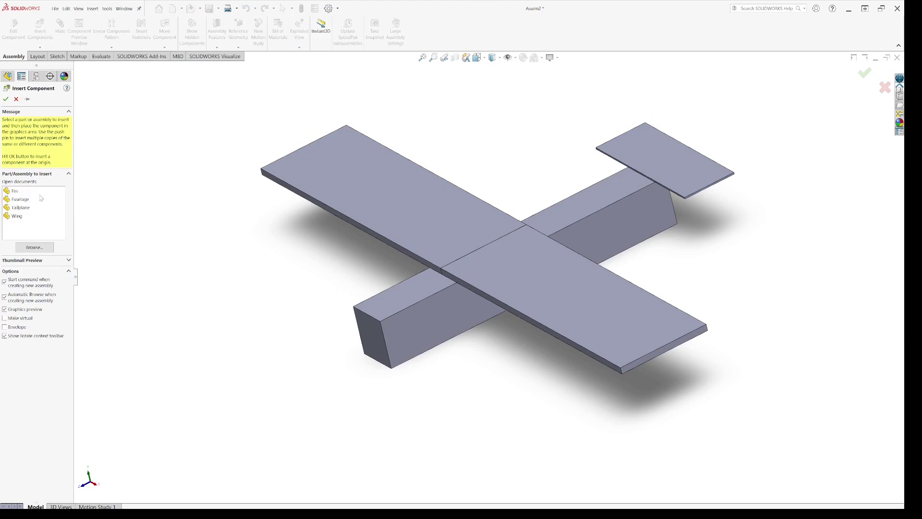
pyautogui.click(14, 191)
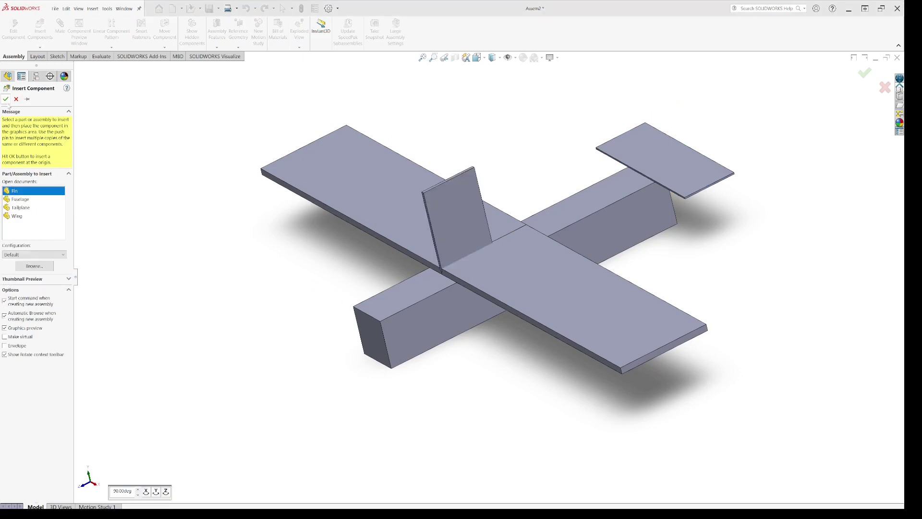
pyautogui.click(6, 101)
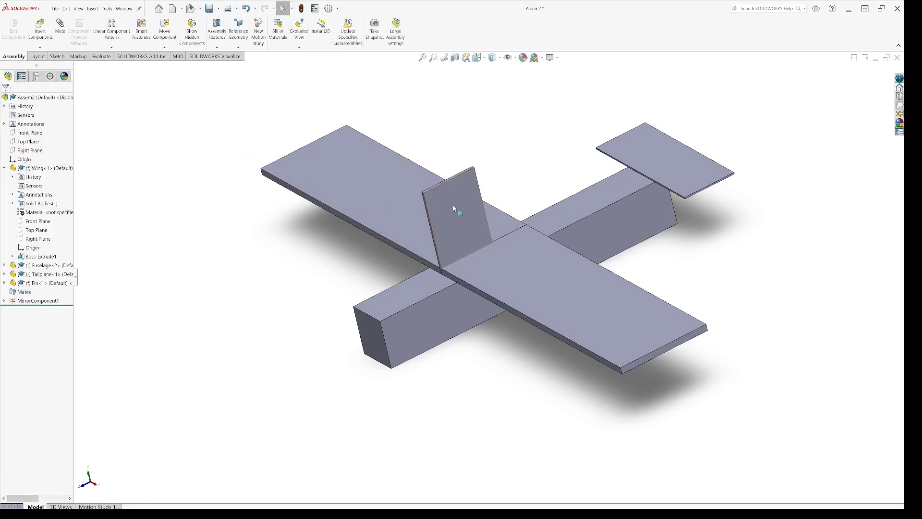
pyautogui.rightClick(459, 223)
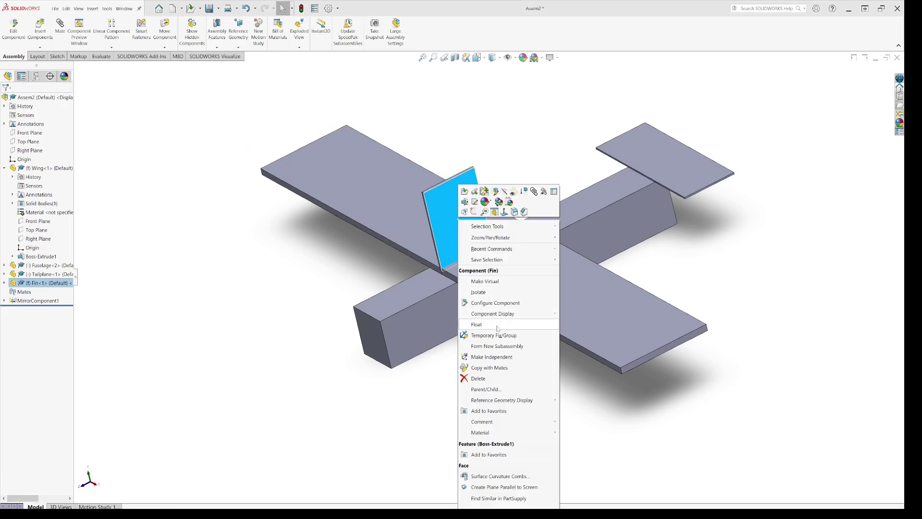
pyautogui.click(477, 324)
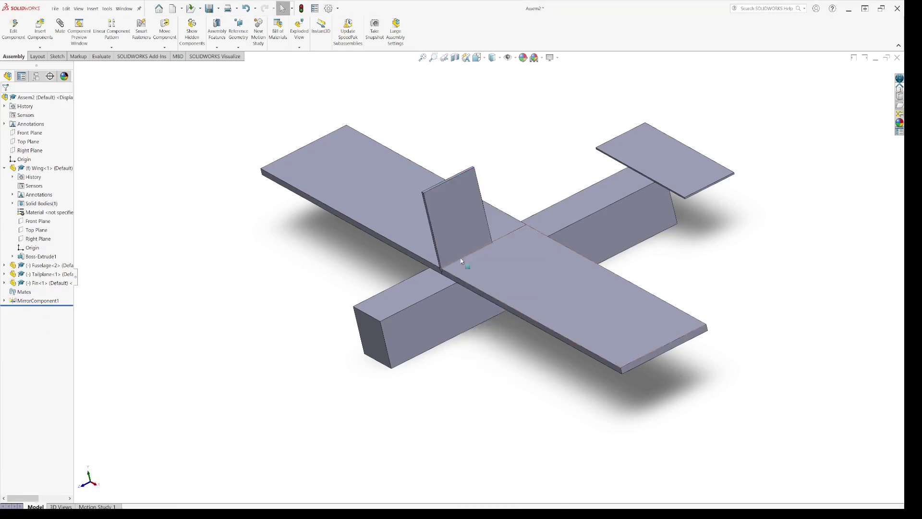
# - Slide the fin back along Z to stand on the tailplane, then return to isometric view
pyautogui.click(467, 233)
pyautogui.rightClick(468, 233)
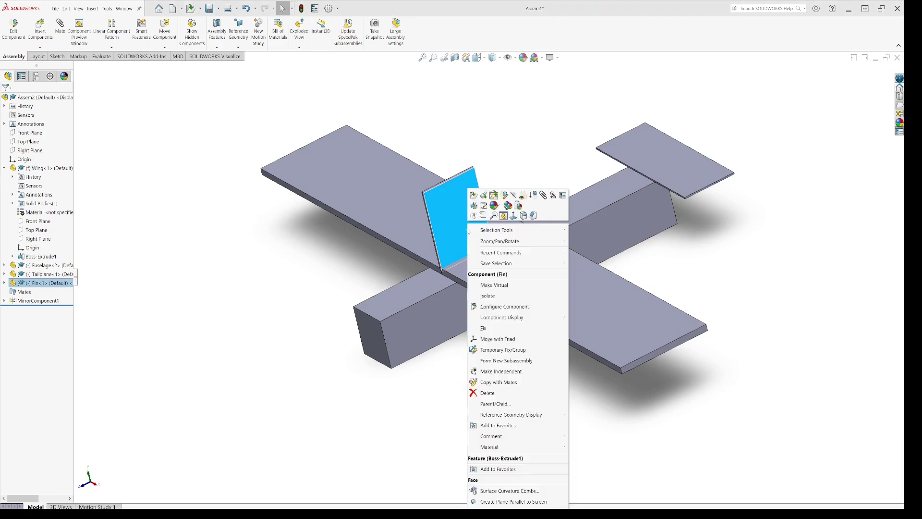
pyautogui.click(500, 342)
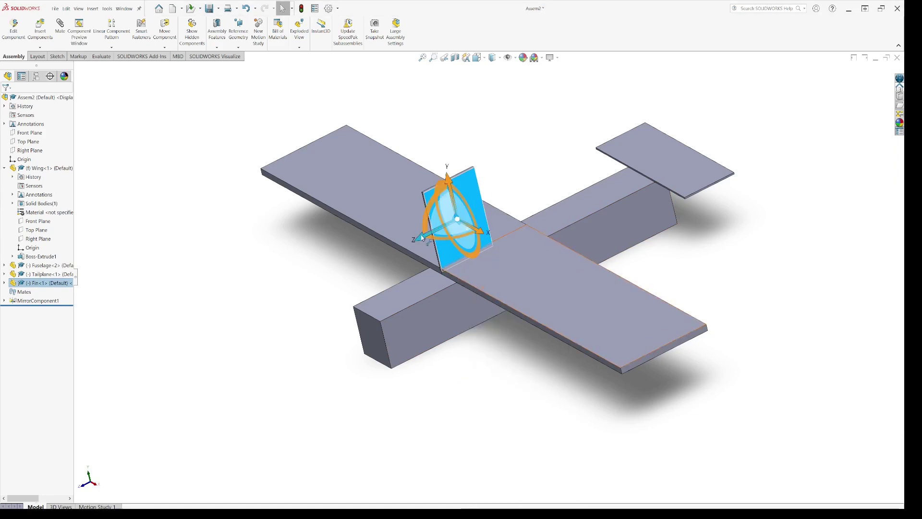
pyautogui.moveTo(434, 253); pyautogui.dragTo(625, 142)
pyautogui.press('Escape')
pyautogui.moveTo(474, 214); pyautogui.dragTo(524, 140, button='middle')
pyautogui.hotkey('ctrl', '7')
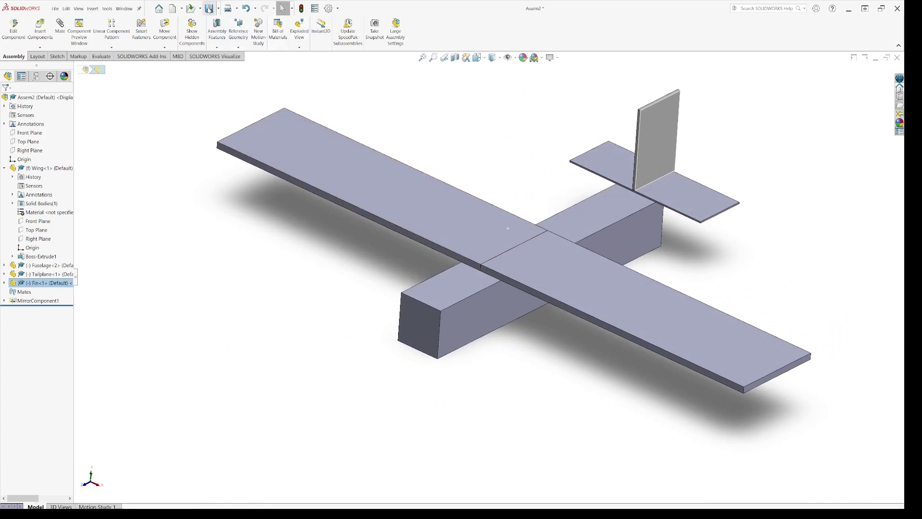
# - Save the assembly under the file name 'Blocky plane v3'
pyautogui.click(209, 9)
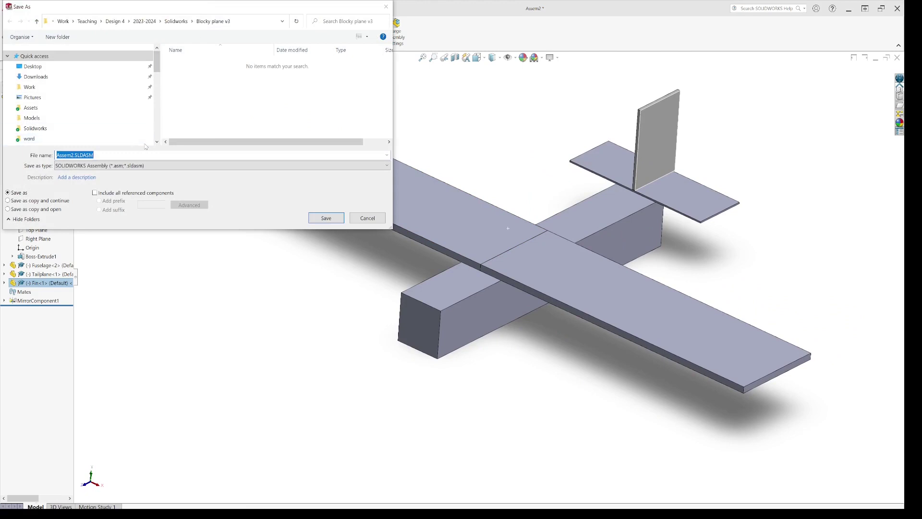
pyautogui.write('Blocky plane v3')
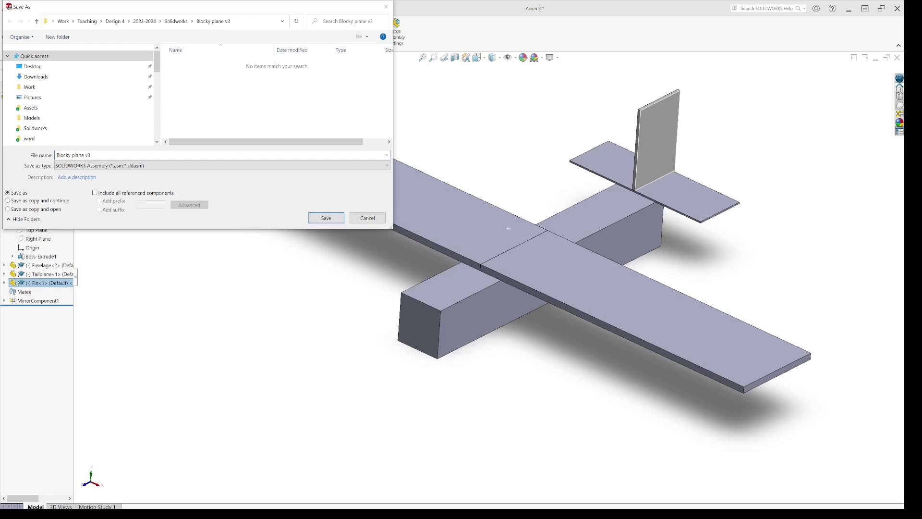
pyautogui.press('Return')
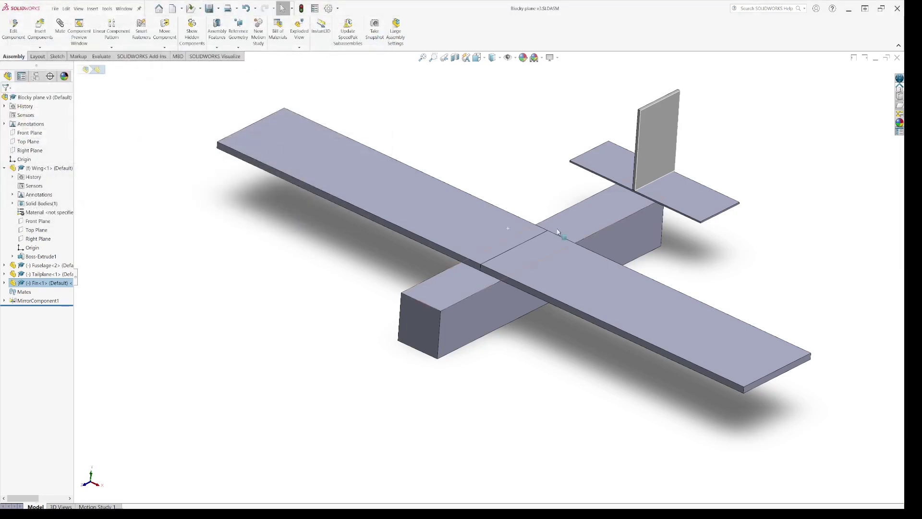
pyautogui.moveTo(489, 161); pyautogui.dragTo(550, 206, button='middle')
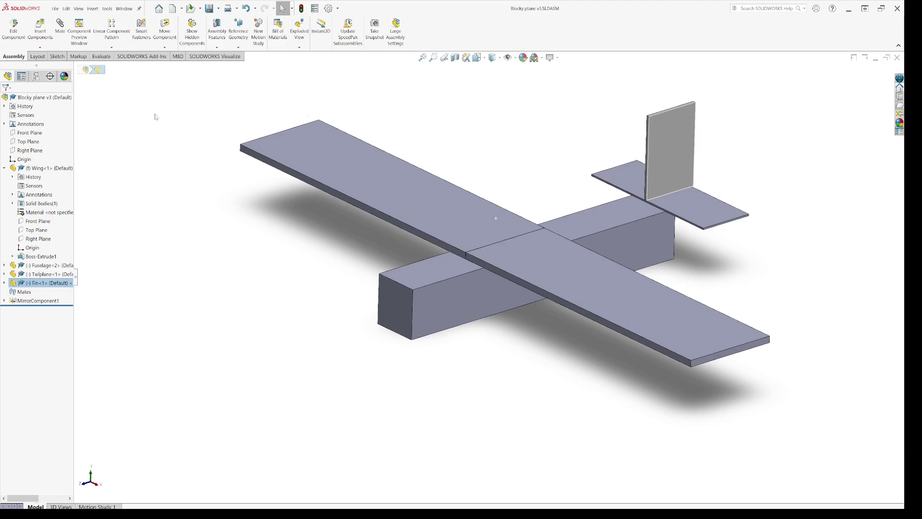
pyautogui.click(197, 101)
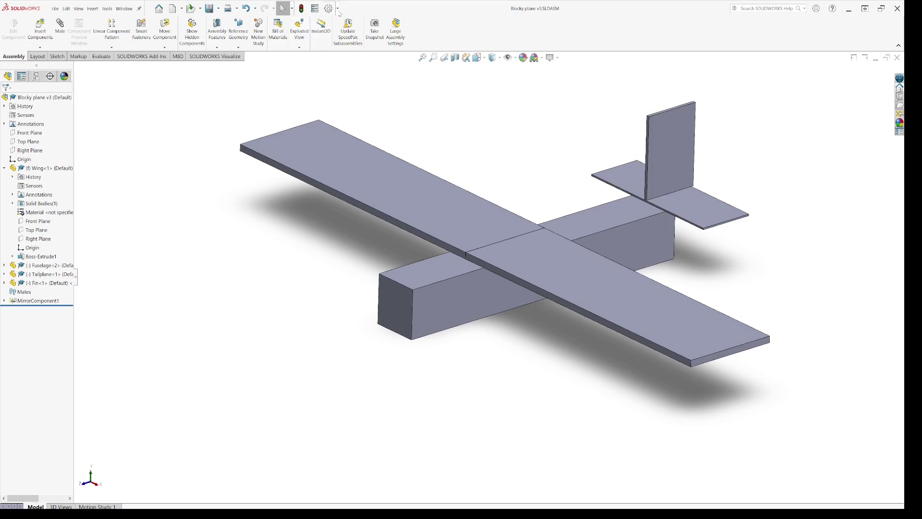
pyautogui.click(338, 10)
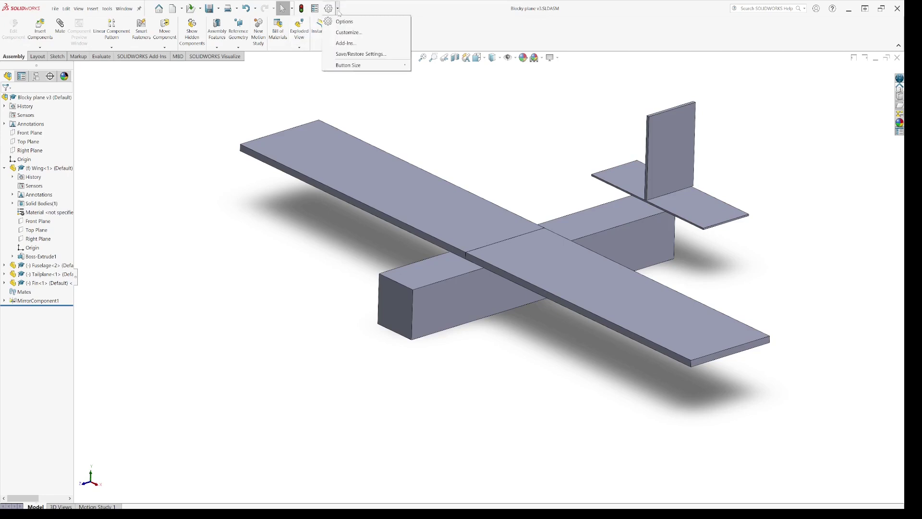
pyautogui.click(342, 44)
pyautogui.scroll(-2, 168, 206)
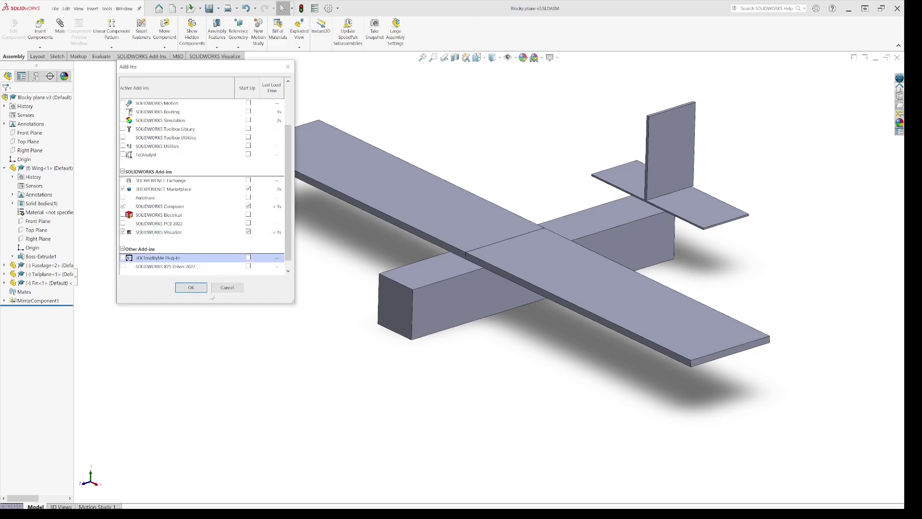
pyautogui.click(191, 288)
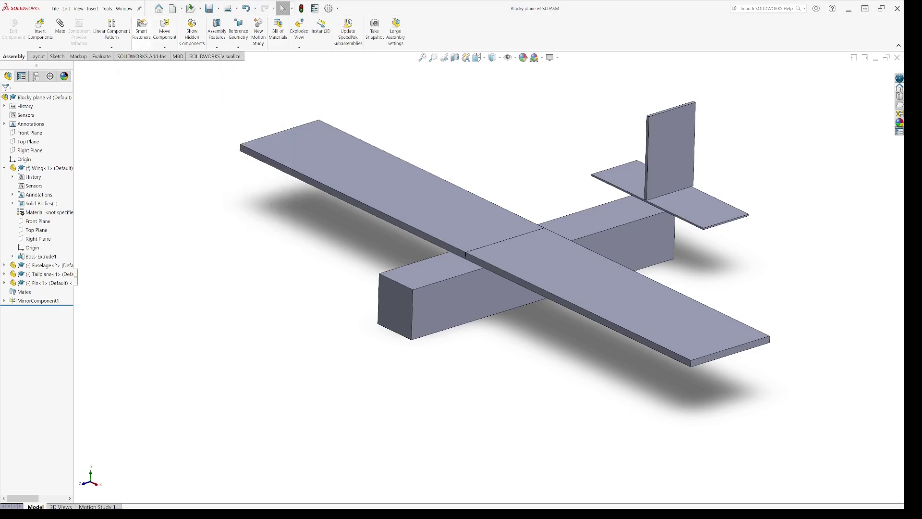
pyautogui.click(107, 10)
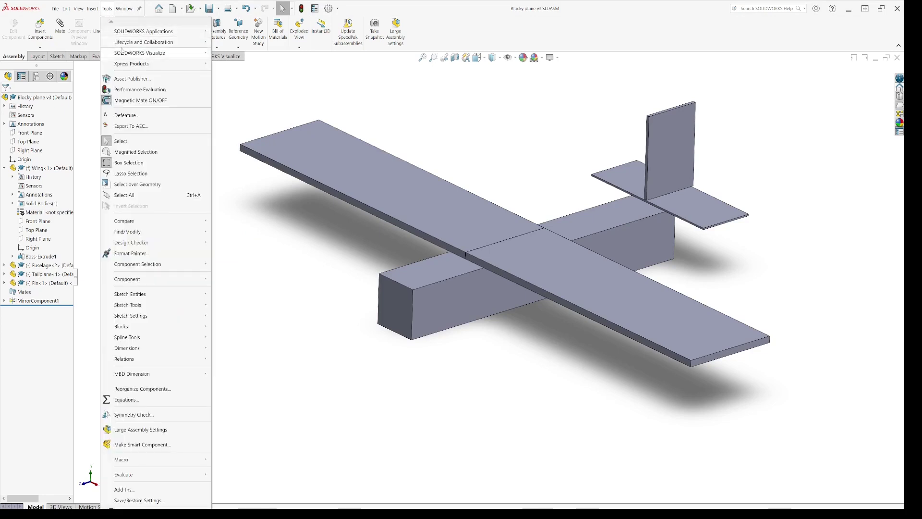
pyautogui.moveTo(124, 47)
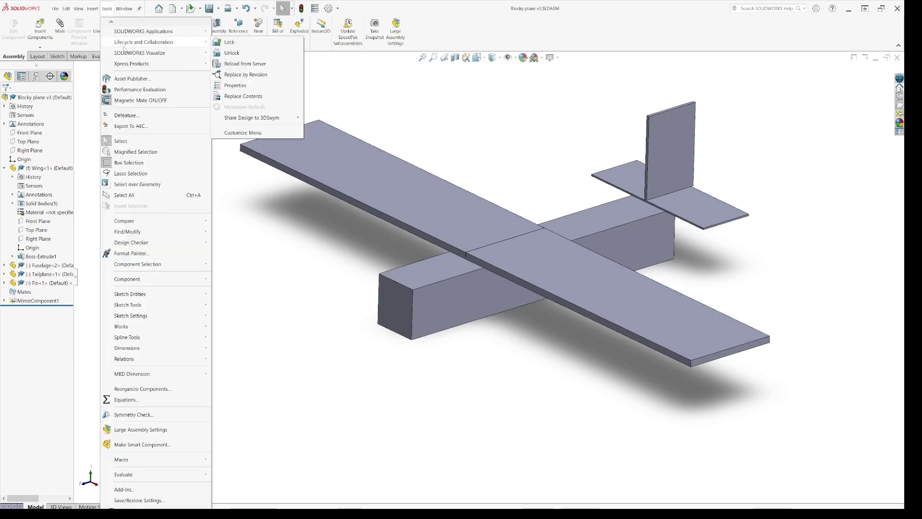
pyautogui.click(379, 81)
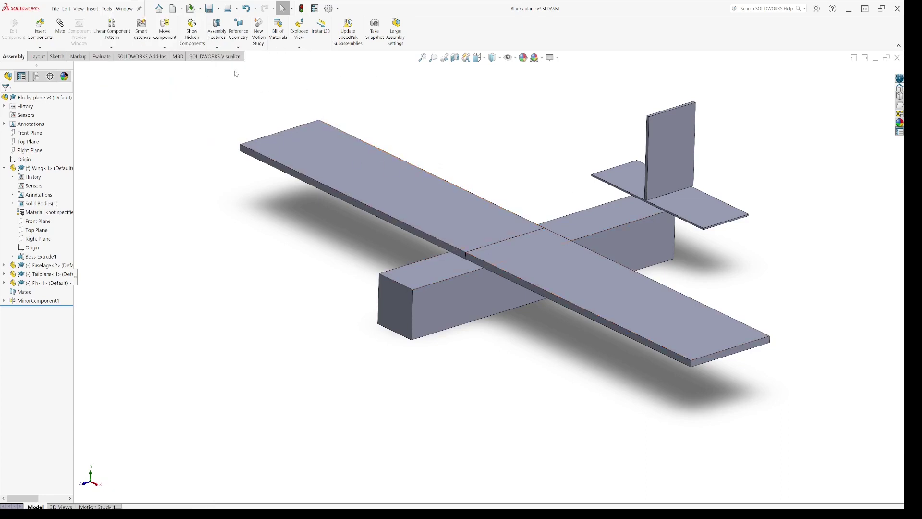
# - Export Simple the assembly to SOLIDWORKS Visualize, not saving the untitled project, and bring Visualize forward
pyautogui.click(226, 59)
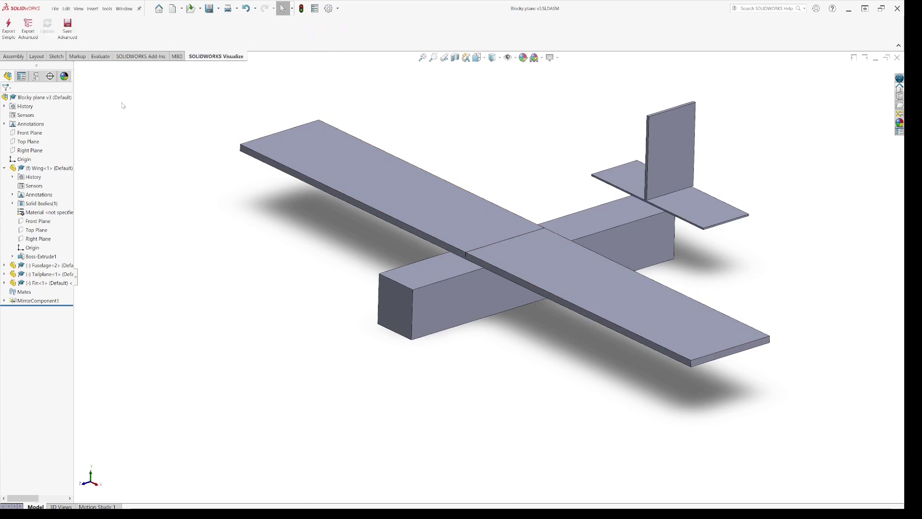
pyautogui.click(9, 35)
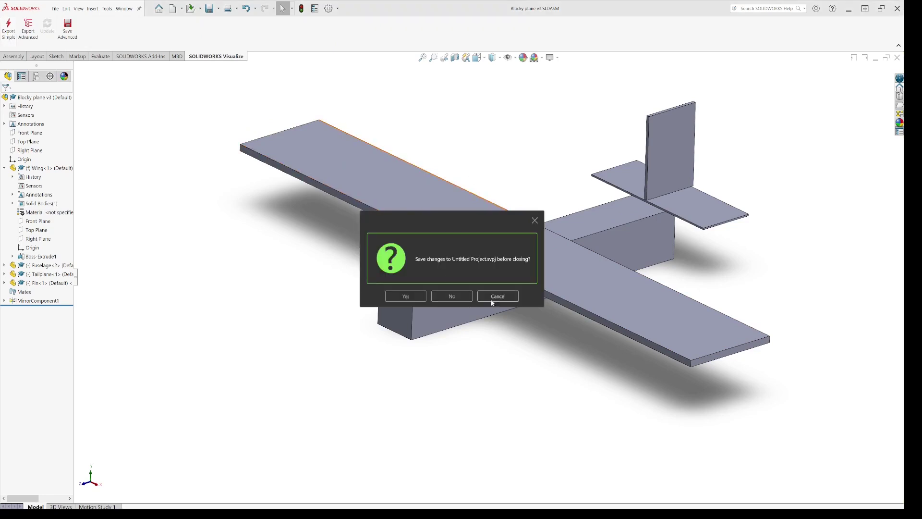
pyautogui.click(453, 297)
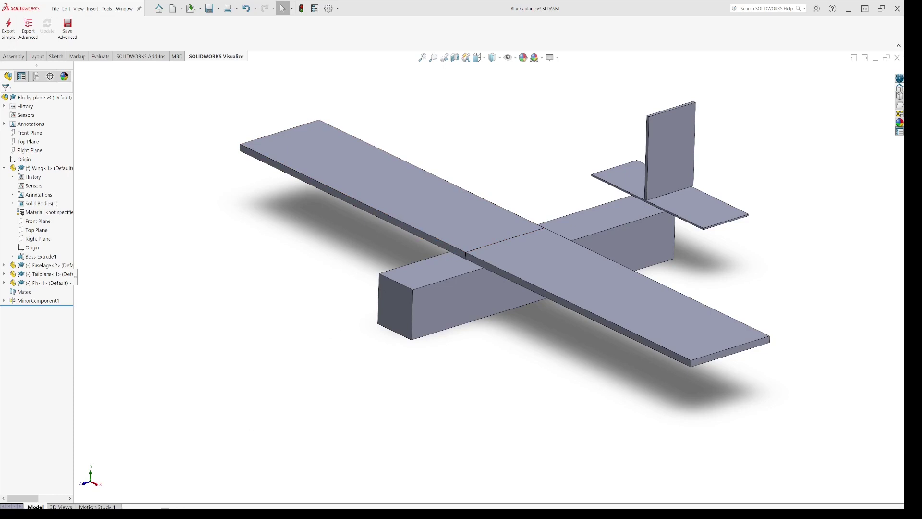
pyautogui.moveTo(252, 514)
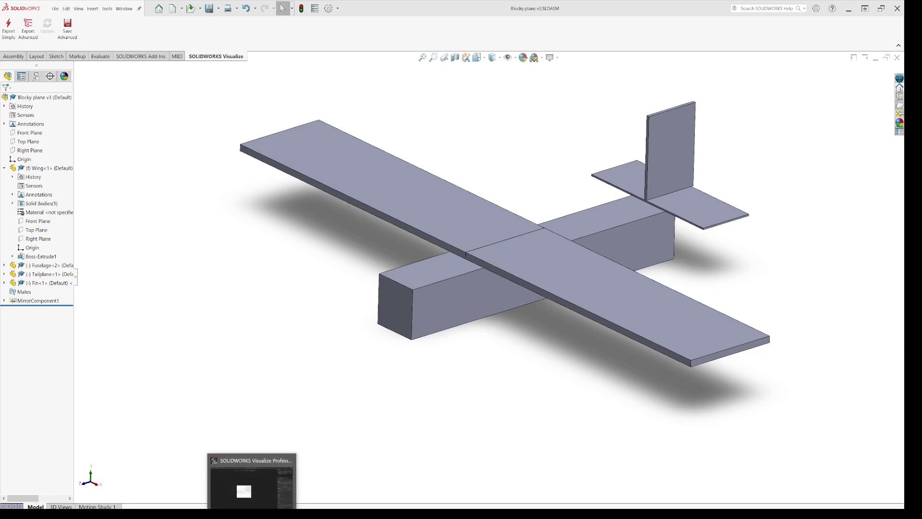
pyautogui.click(251, 514)
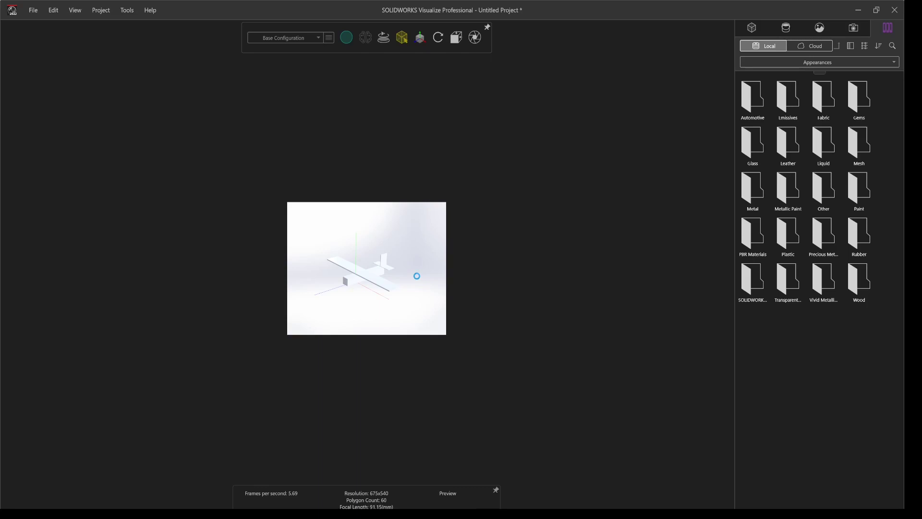
# - Orbit the plane and show the Models list with Blocky plane v3_VISUALIZE (Default)
pyautogui.moveTo(416, 276); pyautogui.dragTo(372, 270)
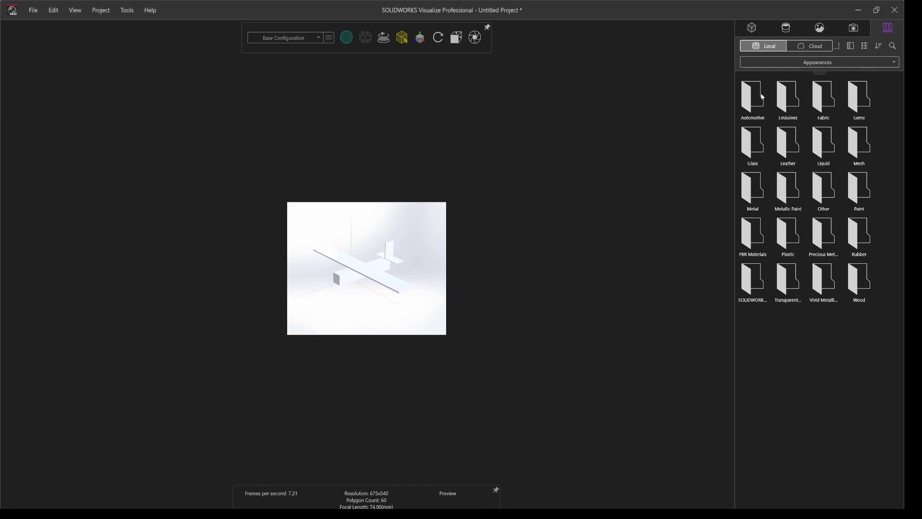
pyautogui.click(753, 29)
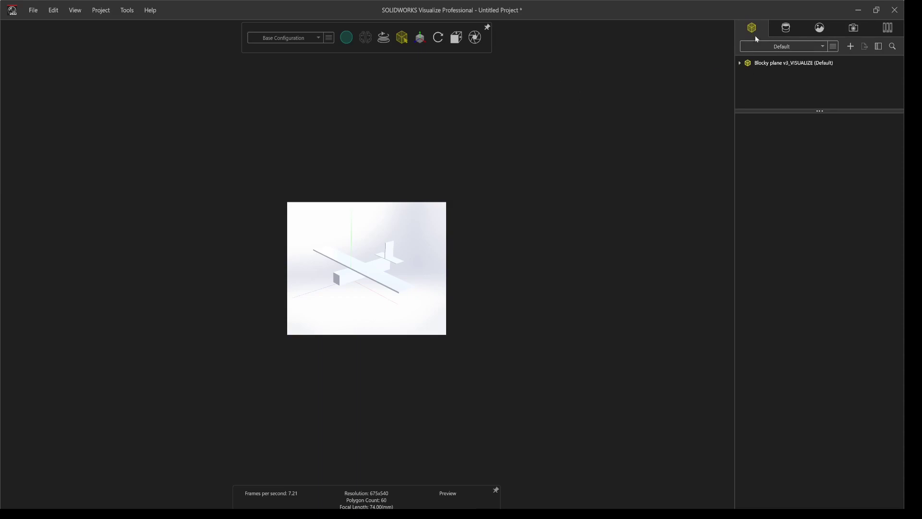
# - Change the plane model's Transform Position Y from 0.1639 to 0
pyautogui.click(740, 65)
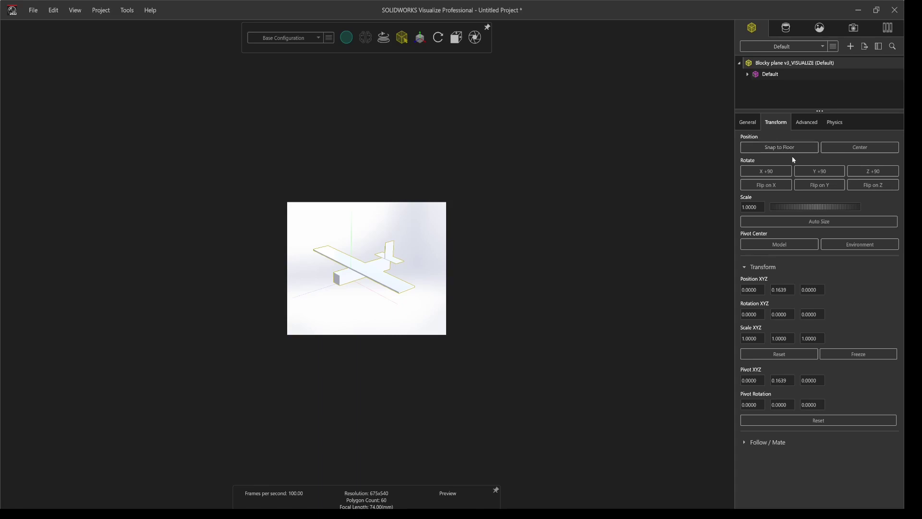
pyautogui.click(778, 290)
pyautogui.write('0')
pyautogui.press('Tab')
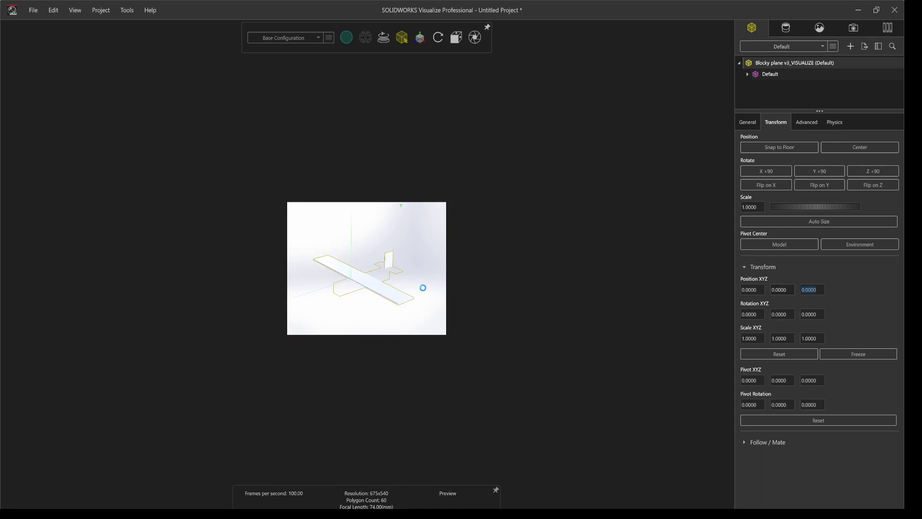
pyautogui.moveTo(384, 289); pyautogui.dragTo(368, 262)
pyautogui.scroll(6, 369, 262)
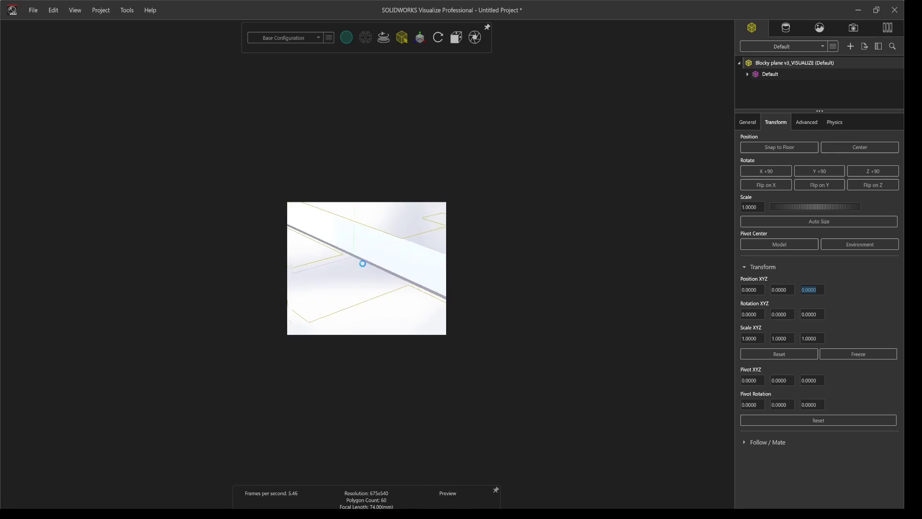
pyautogui.scroll(-5, 362, 263)
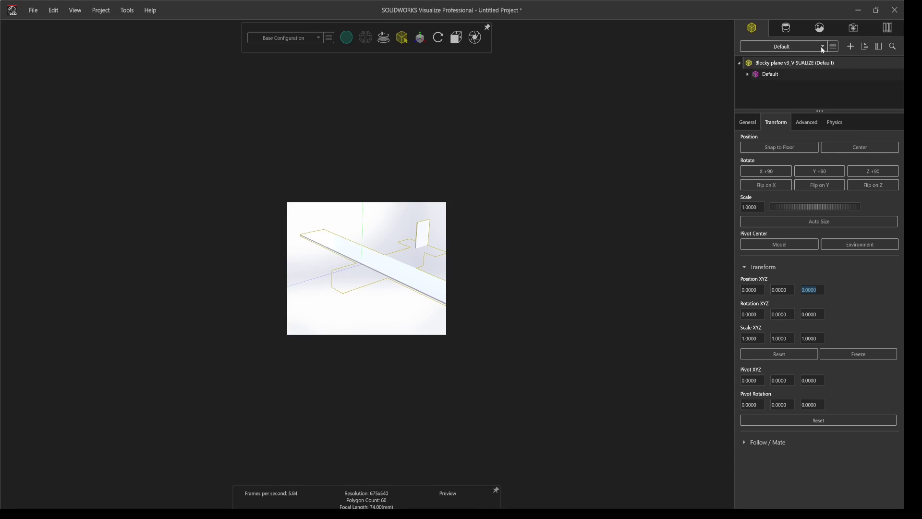
# - Export all models in the scene as 'Blocky plane v3.obj'
pyautogui.click(749, 65)
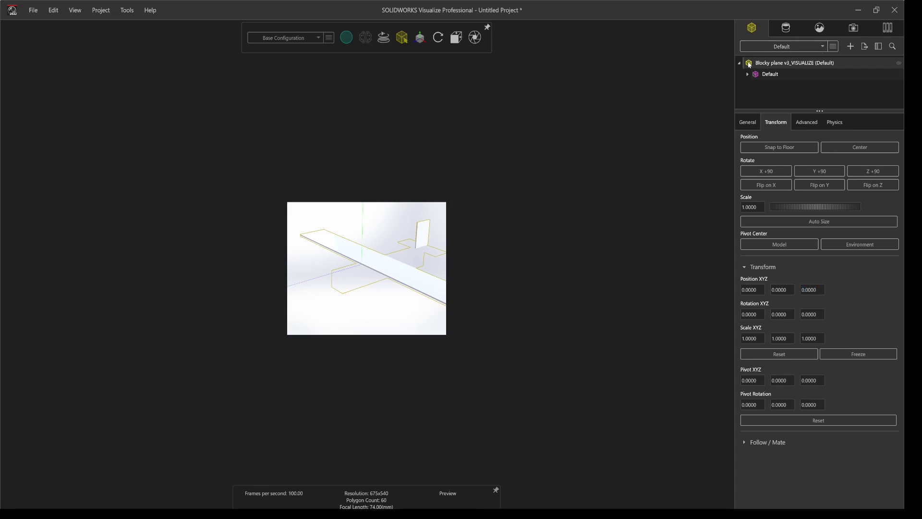
pyautogui.click(865, 47)
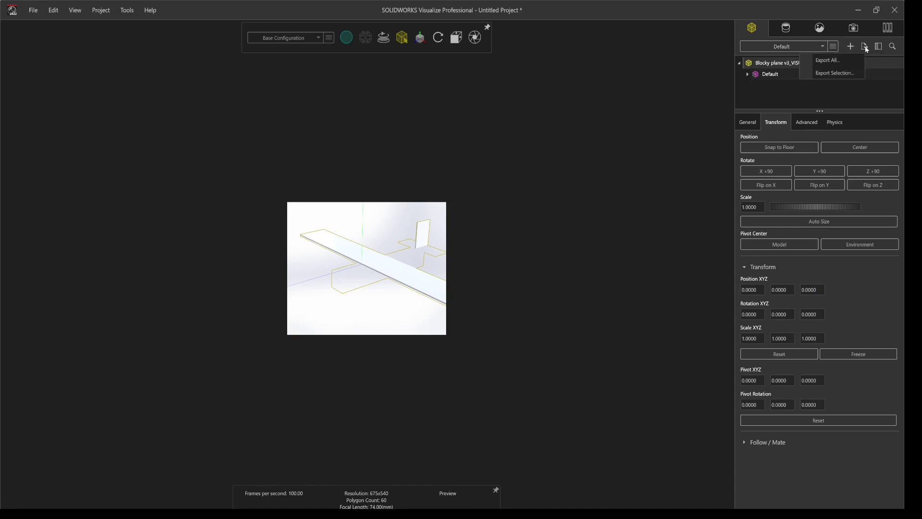
pyautogui.click(828, 61)
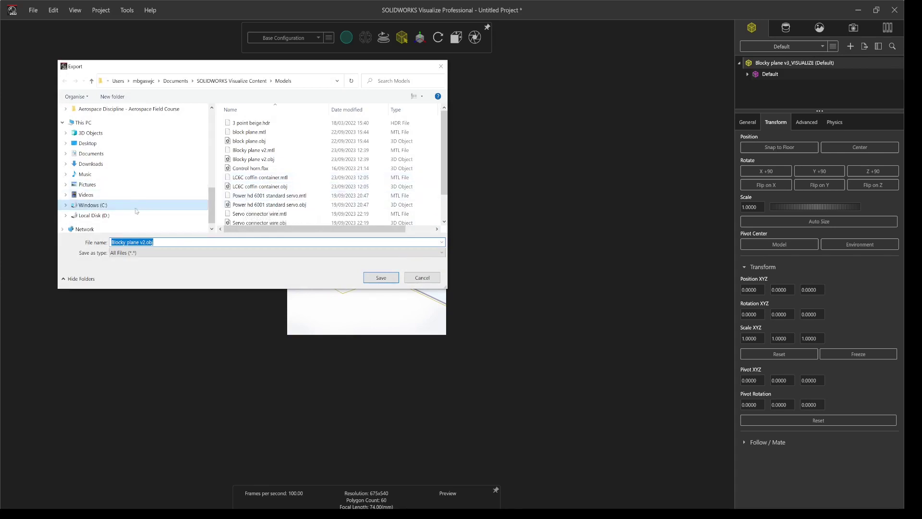
pyautogui.click(145, 242)
pyautogui.press('BackSpace')
pyautogui.write('3')
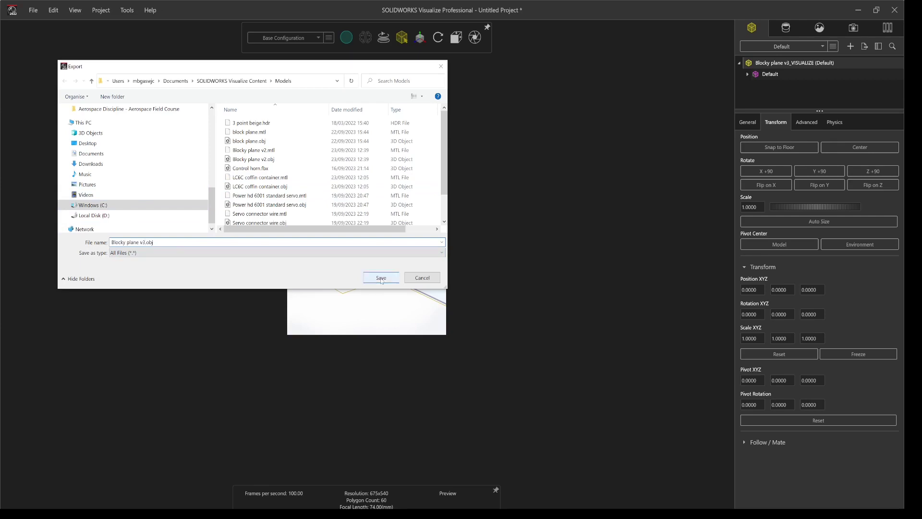
pyautogui.click(381, 278)
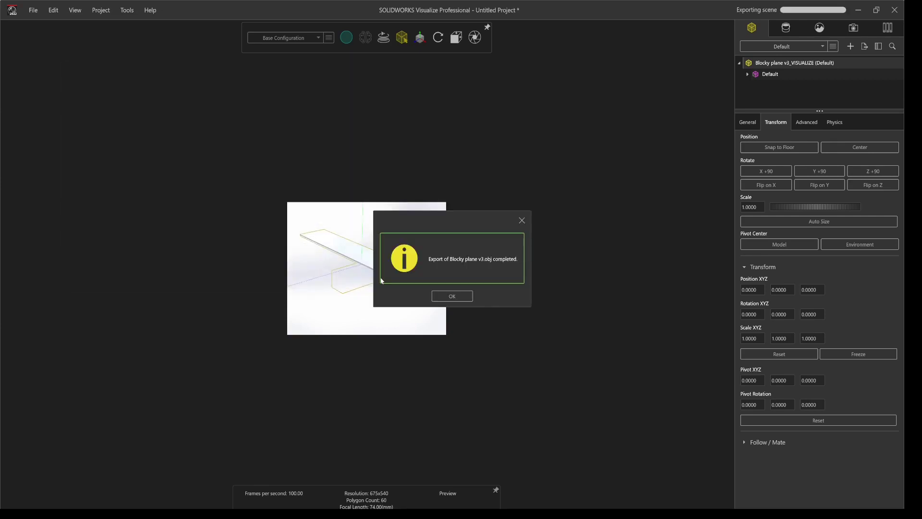
# - Dismiss the export message and close Visualize without saving the project
pyautogui.click(438, 297)
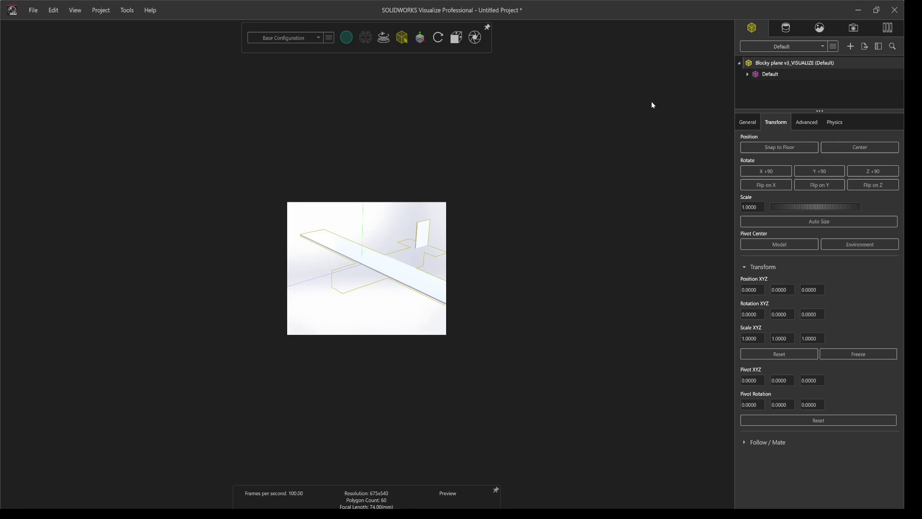
pyautogui.click(895, 11)
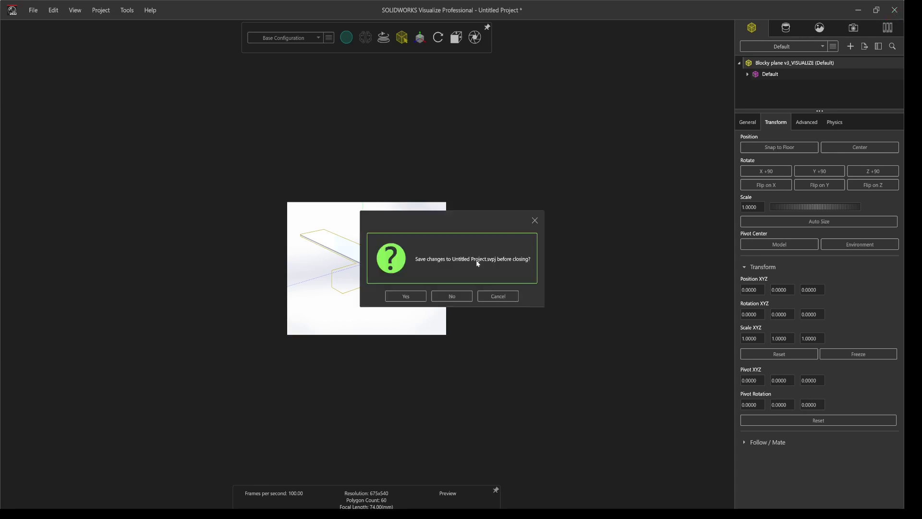
pyautogui.click(454, 296)
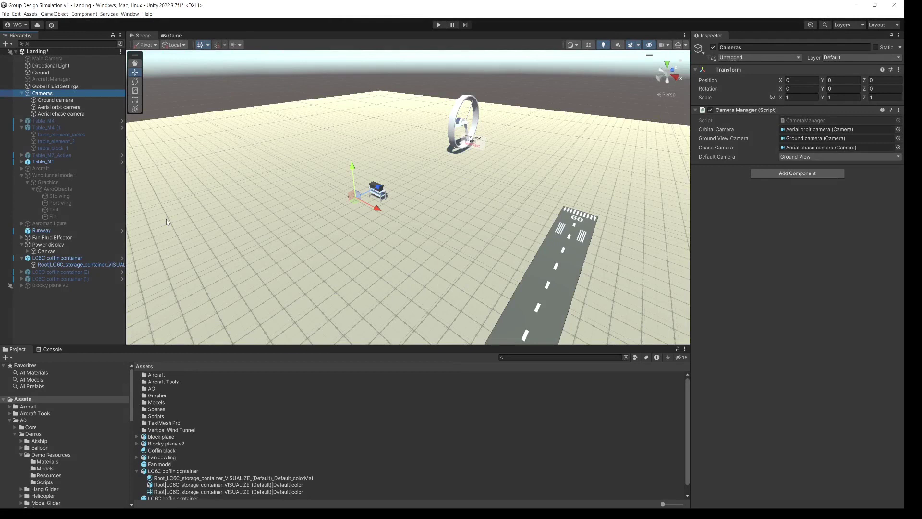
pyautogui.keyDown('alt'); pyautogui.moveTo(430, 195); pyautogui.dragTo(476, 139); pyautogui.keyUp('alt')
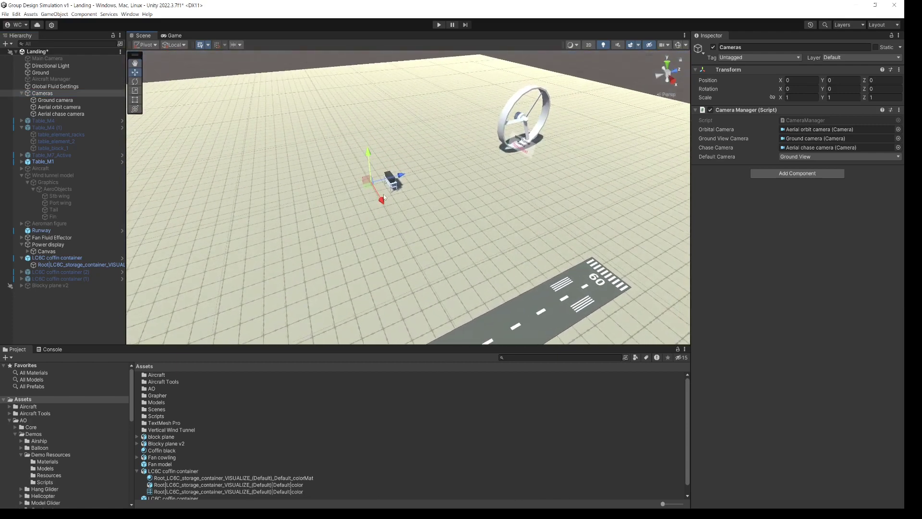
pyautogui.scroll(5, 385, 194)
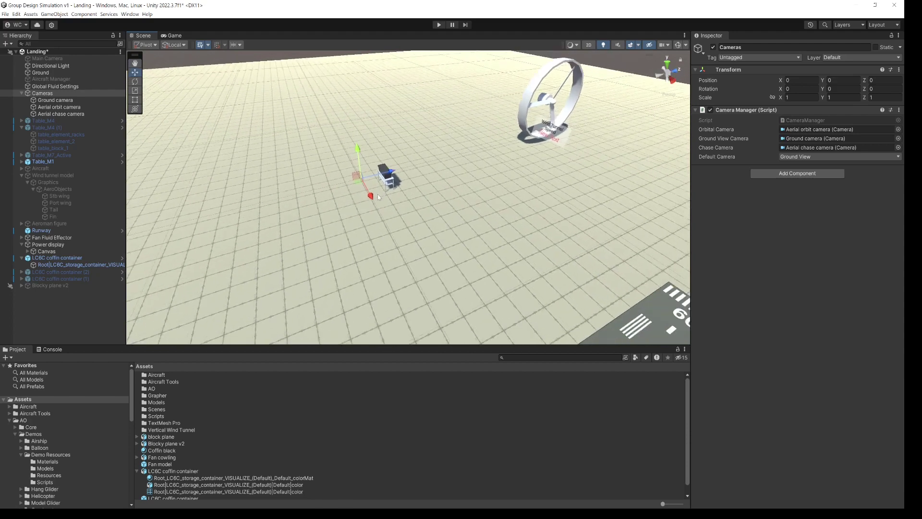
pyautogui.scroll(-4, 377, 194)
pyautogui.keyDown('alt'); pyautogui.moveTo(377, 194); pyautogui.dragTo(393, 212); pyautogui.keyUp('alt')
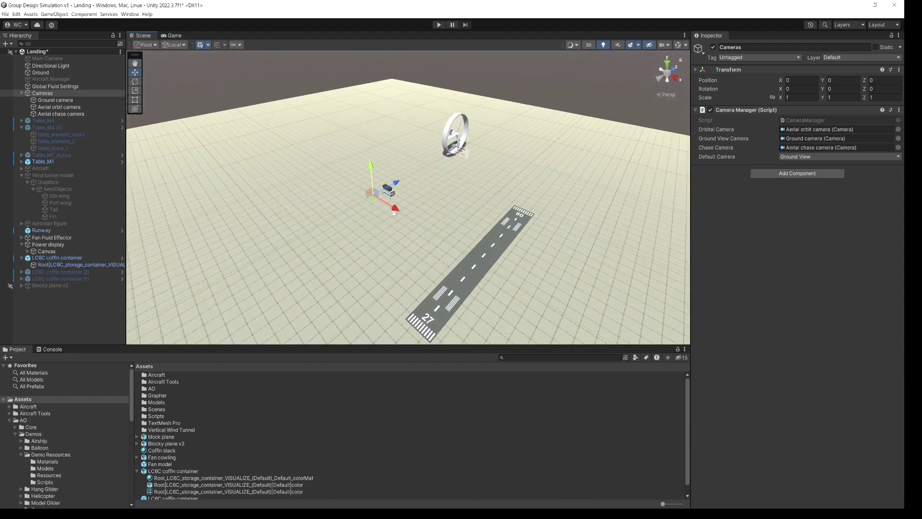
# - Import Blocky plane v3.obj from the recent files into the Unity project's Assets
pyautogui.click(30, 15)
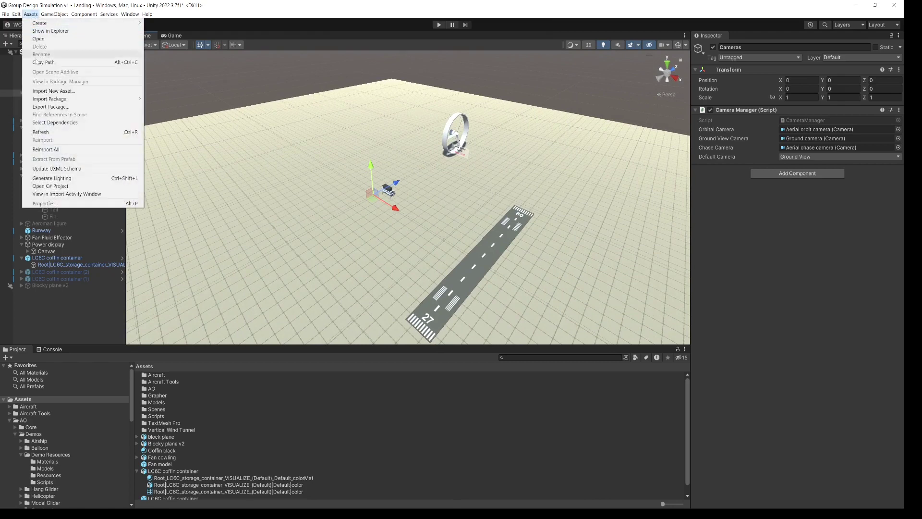
pyautogui.click(49, 91)
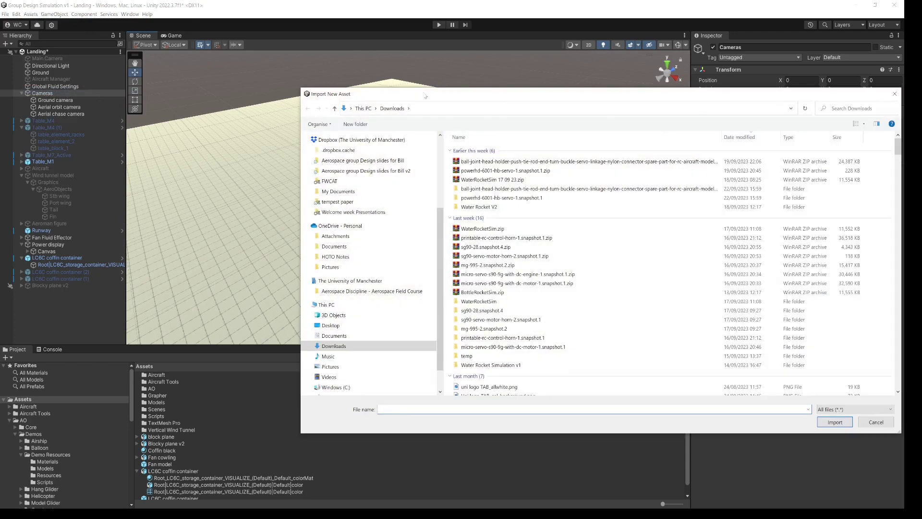
pyautogui.moveTo(425, 96); pyautogui.dragTo(294, 92)
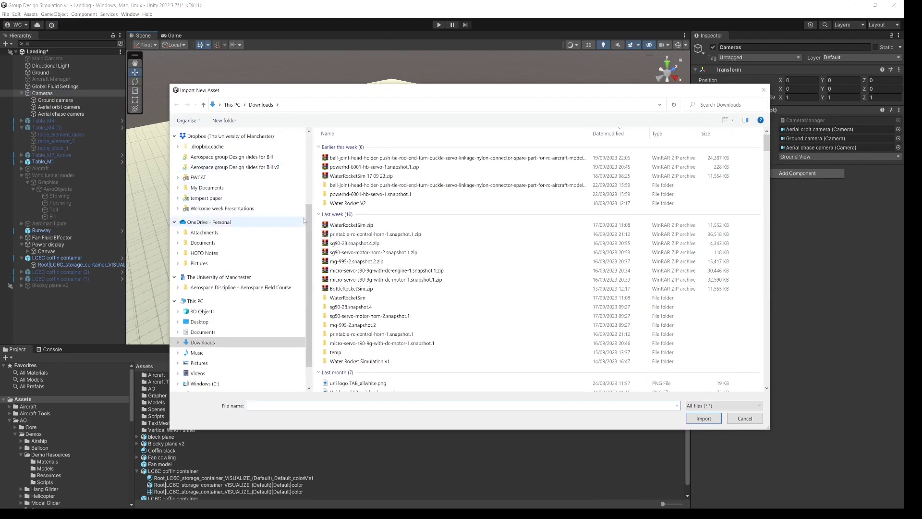
pyautogui.moveTo(306, 222); pyautogui.dragTo(303, 145)
pyautogui.click(198, 140)
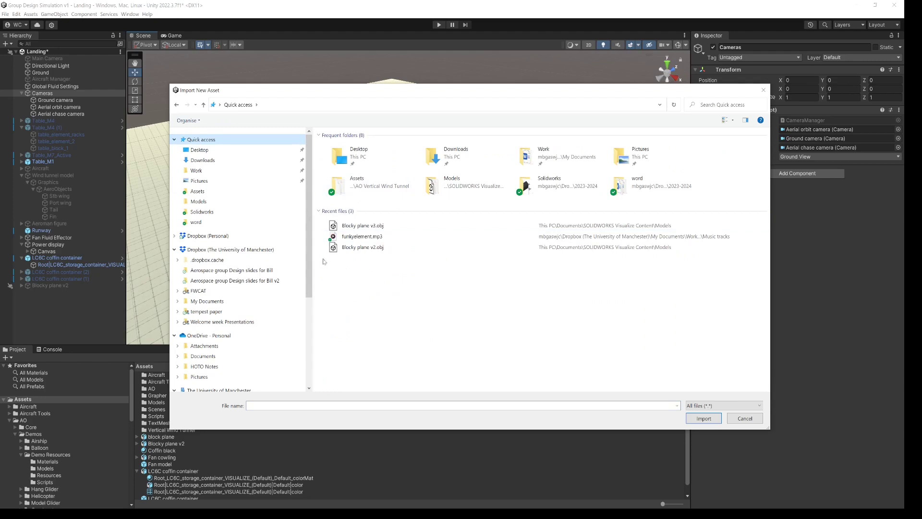
pyautogui.click(359, 226)
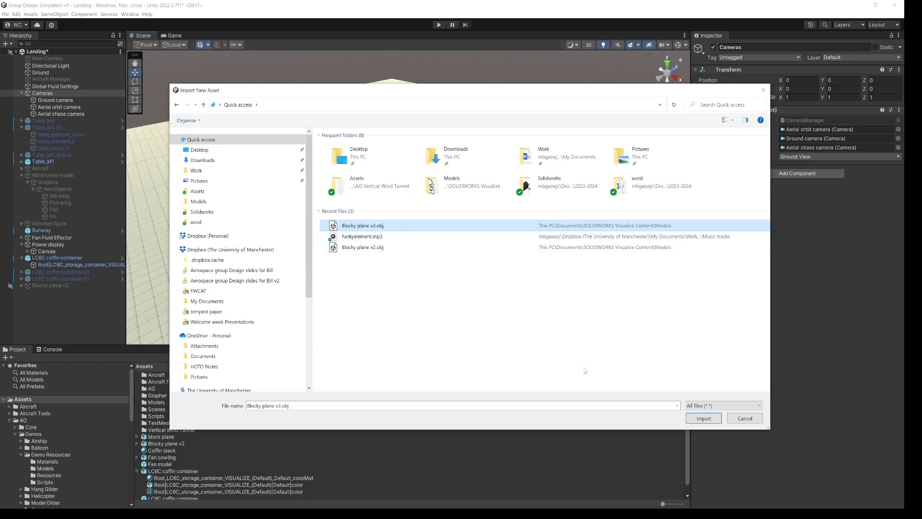
pyautogui.click(704, 418)
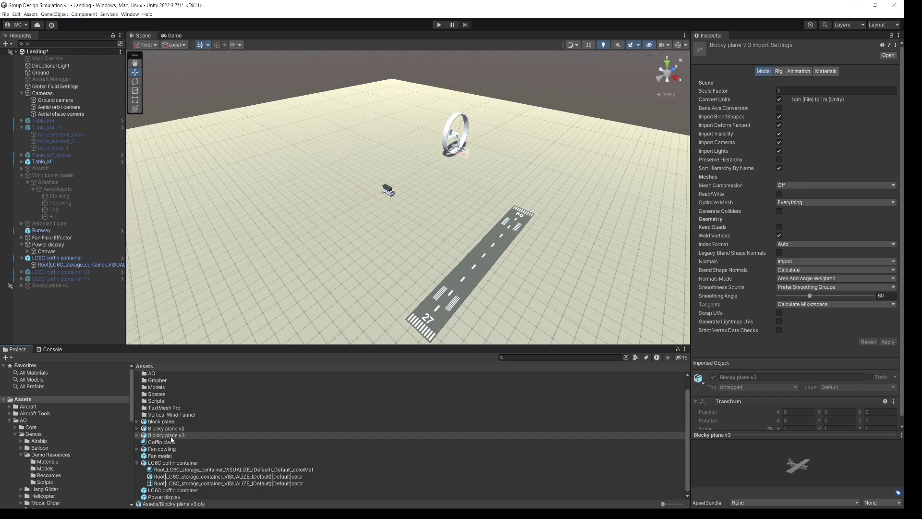
# - Add Blocky plane v3 to the Landing scene and lift it to position 0, 0.257, 0
pyautogui.moveTo(172, 438); pyautogui.dragTo(60, 329)
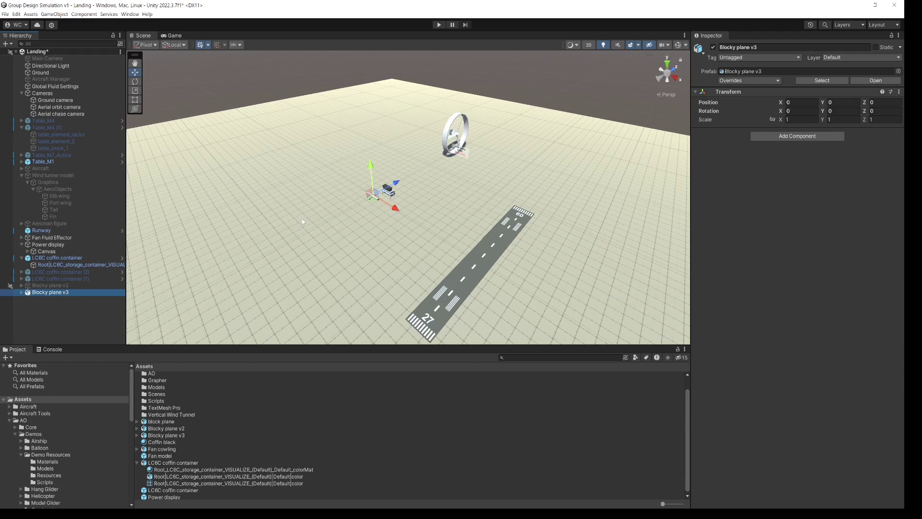
pyautogui.press('f')
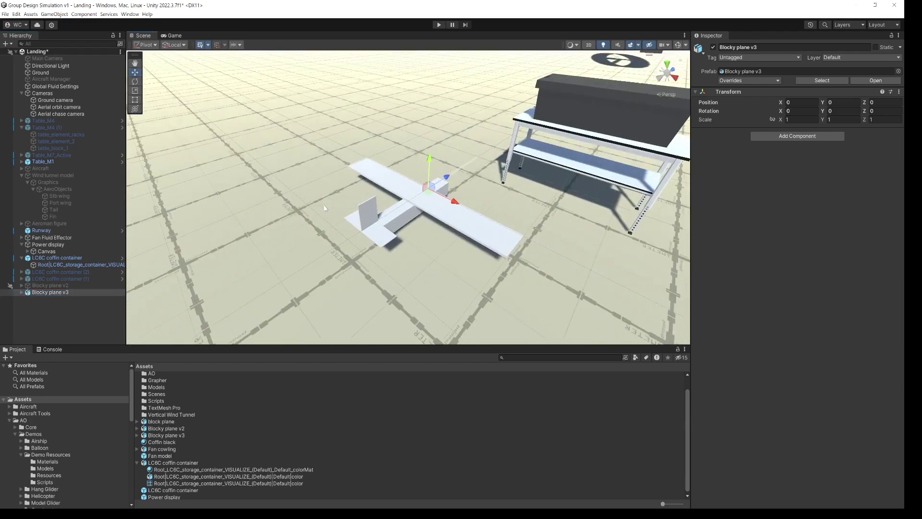
pyautogui.keyDown('alt'); pyautogui.moveTo(446, 231); pyautogui.dragTo(273, 178); pyautogui.keyUp('alt')
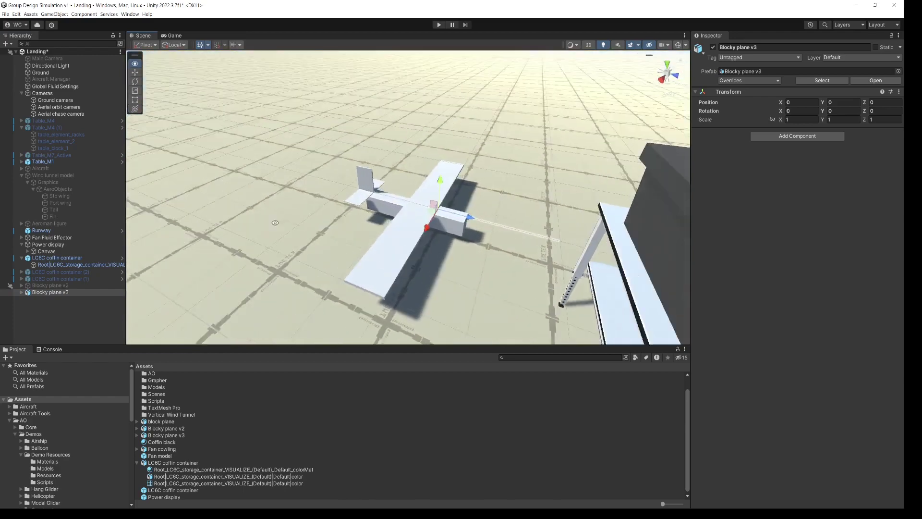
pyautogui.keyDown('alt'); pyautogui.moveTo(282, 224); pyautogui.dragTo(377, 212); pyautogui.keyUp('alt')
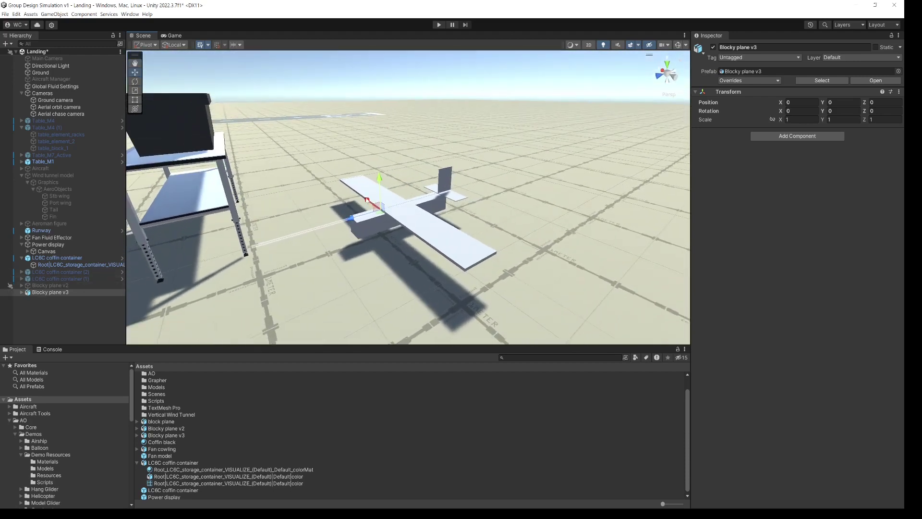
pyautogui.moveTo(378, 180); pyautogui.dragTo(388, 150)
pyautogui.keyDown('alt'); pyautogui.moveTo(403, 211); pyautogui.dragTo(382, 221); pyautogui.keyUp('alt')
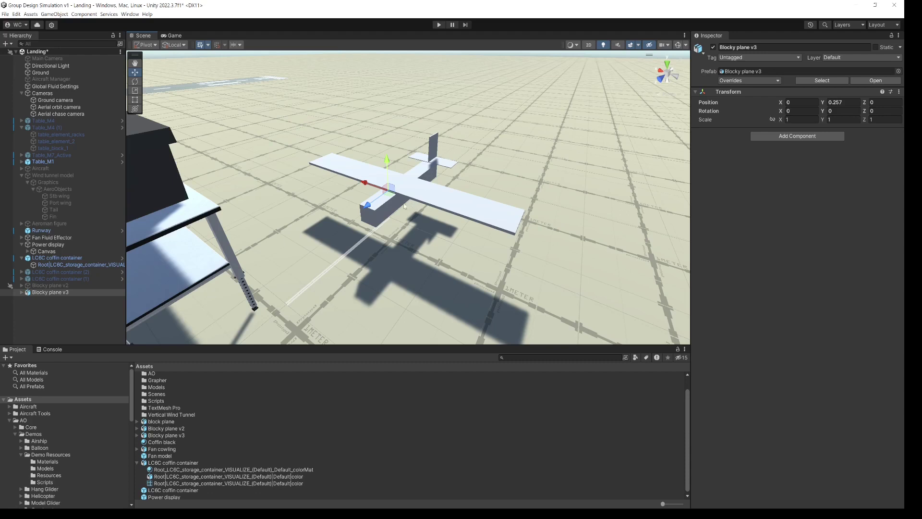
# - Raise Blocky plane v3 to about 1.7 m, at position -0.596, 1.677, 0.178
pyautogui.scroll(3, 389, 193)
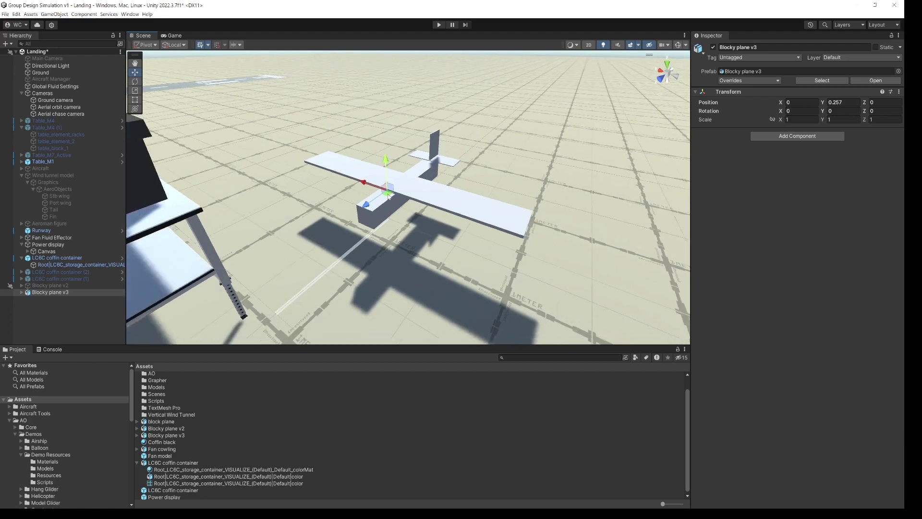
pyautogui.scroll(2, 387, 193)
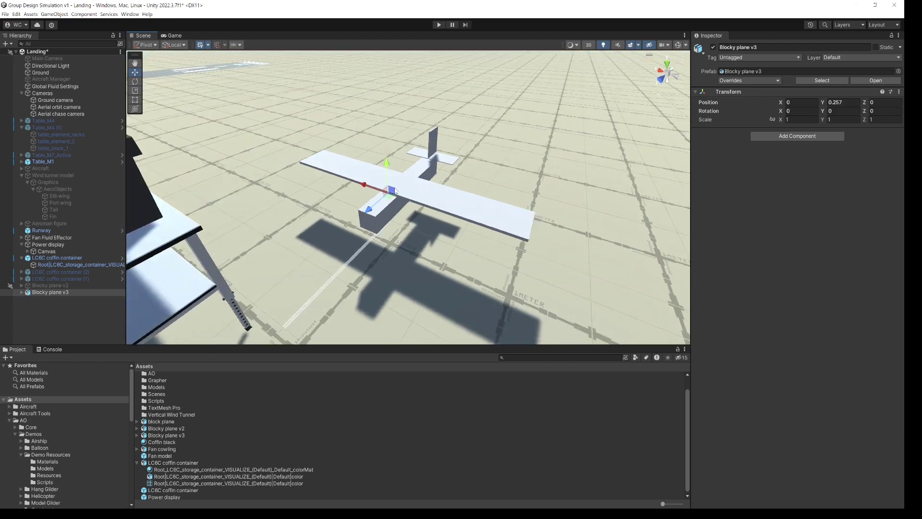
pyautogui.scroll(3, 398, 194)
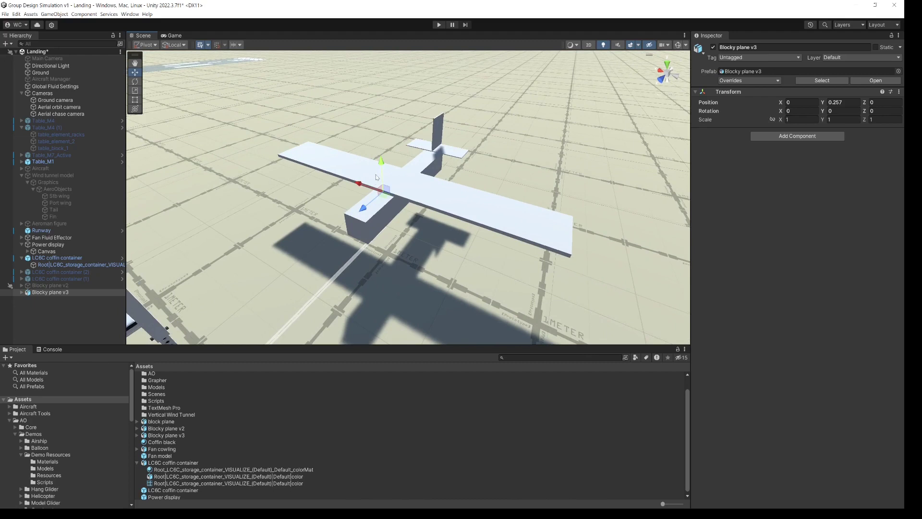
pyautogui.moveTo(383, 168); pyautogui.dragTo(405, 186)
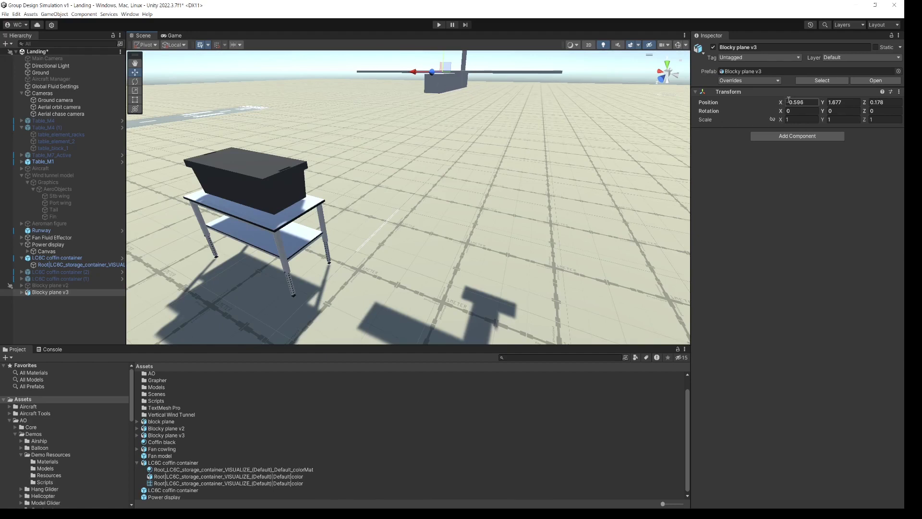
# - Set the plane's Transform Position Y to 10 and frame the raised plane in view
pyautogui.click(848, 101)
pyautogui.write('10')
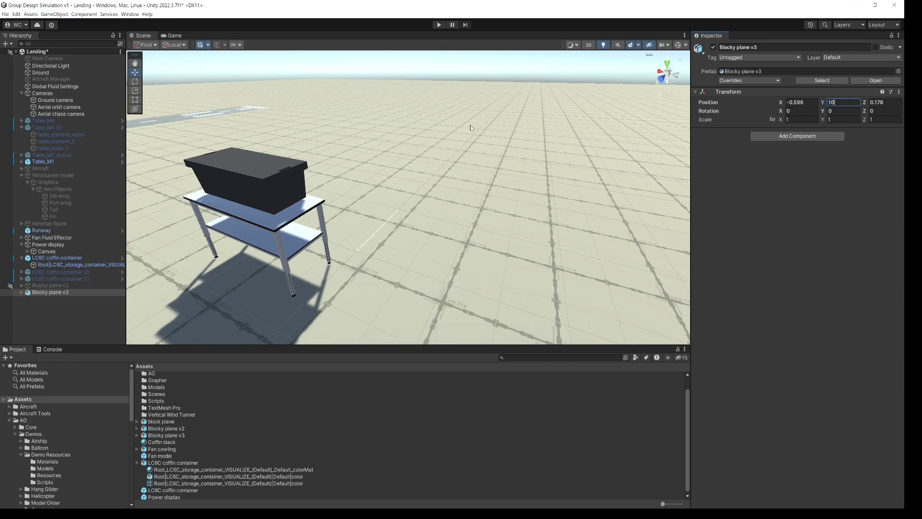
pyautogui.scroll(-10, 463, 127)
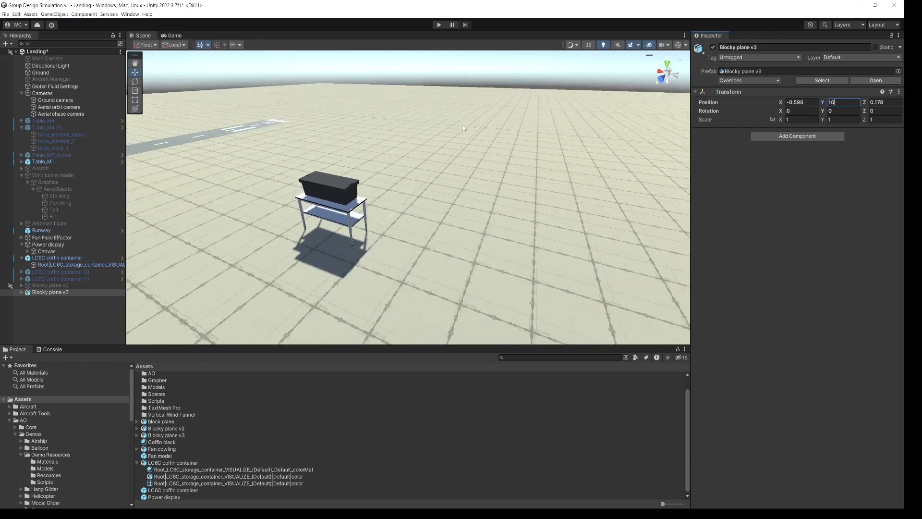
pyautogui.scroll(-5, 462, 126)
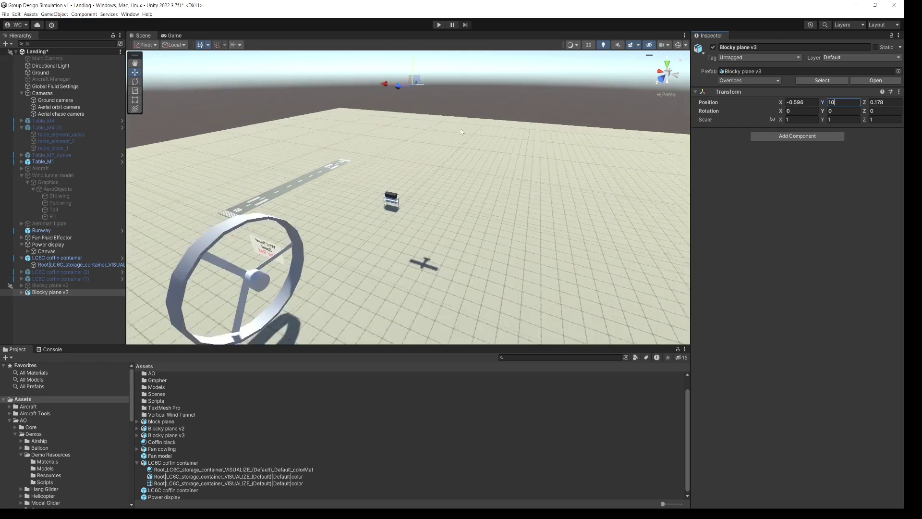
pyautogui.moveTo(438, 106); pyautogui.dragTo(446, 153, button='middle')
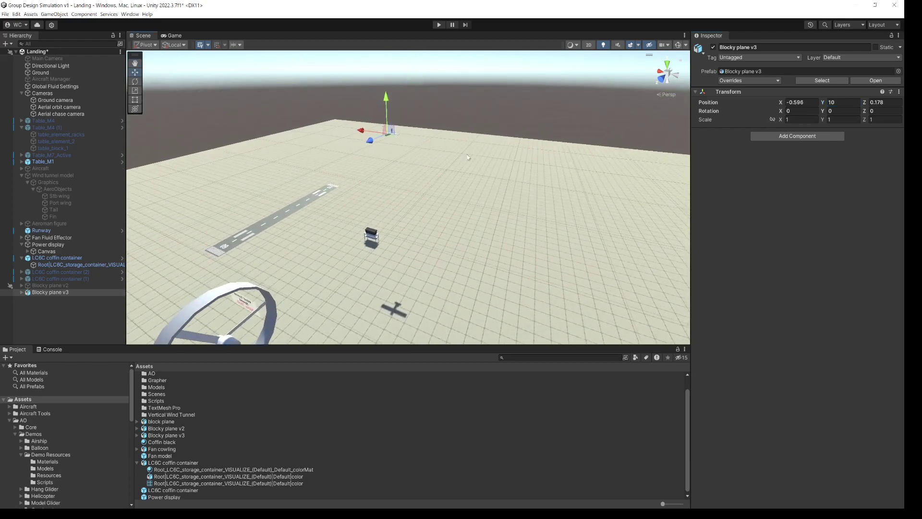
pyautogui.press('f')
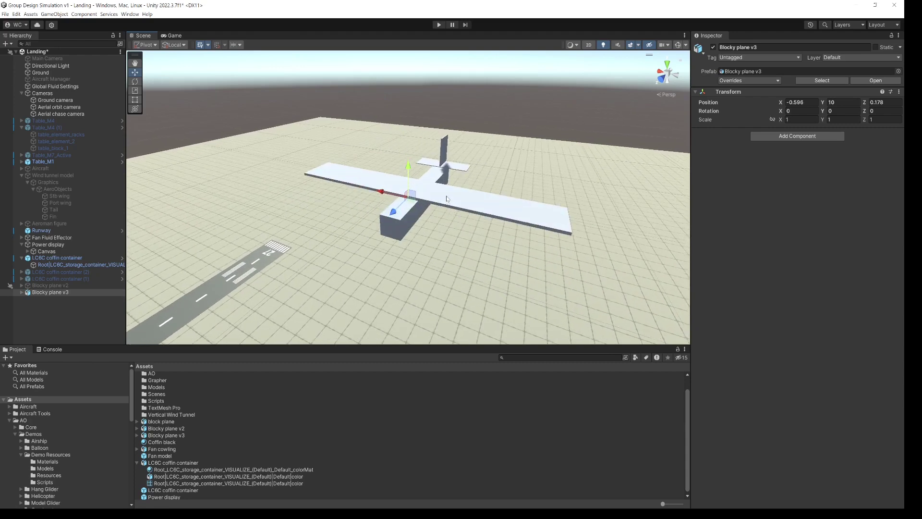
pyautogui.keyDown('alt'); pyautogui.moveTo(447, 199); pyautogui.dragTo(392, 250); pyautogui.keyUp('alt')
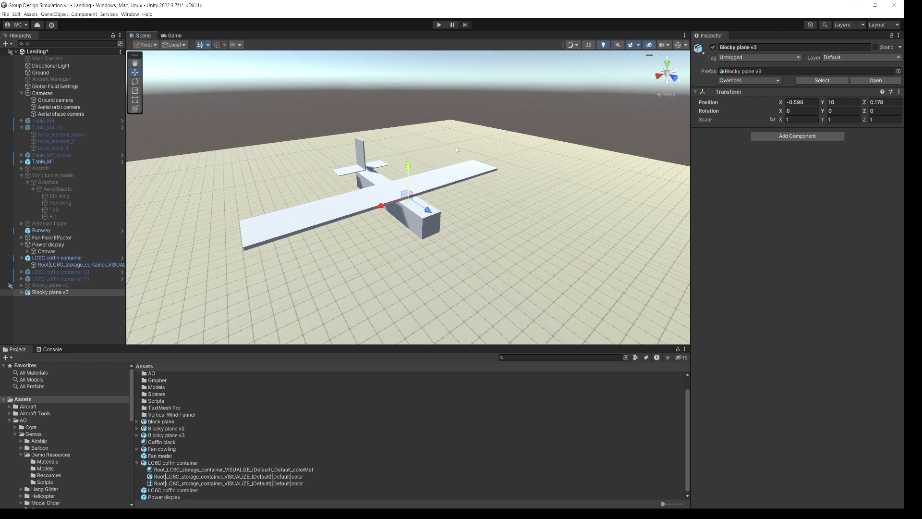